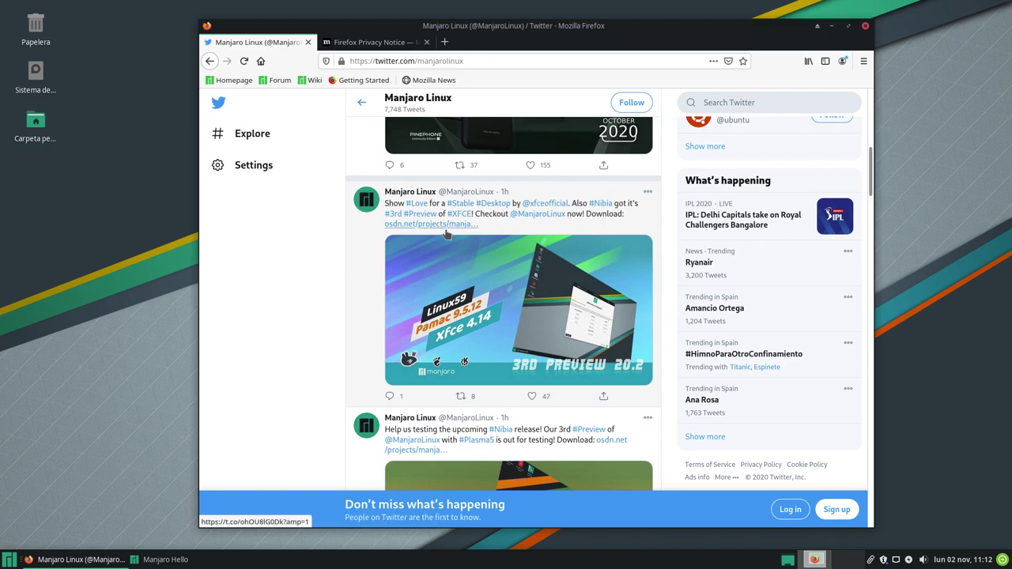
- Review the Manjaro Linux Twitter feed for the 20.2 preview announcements of the XFCE, KDE Plasma and GNOME editions
{"action": "scroll", "coordinate": [497, 309], "scroll_direction": "down", "scroll_amount": 2}
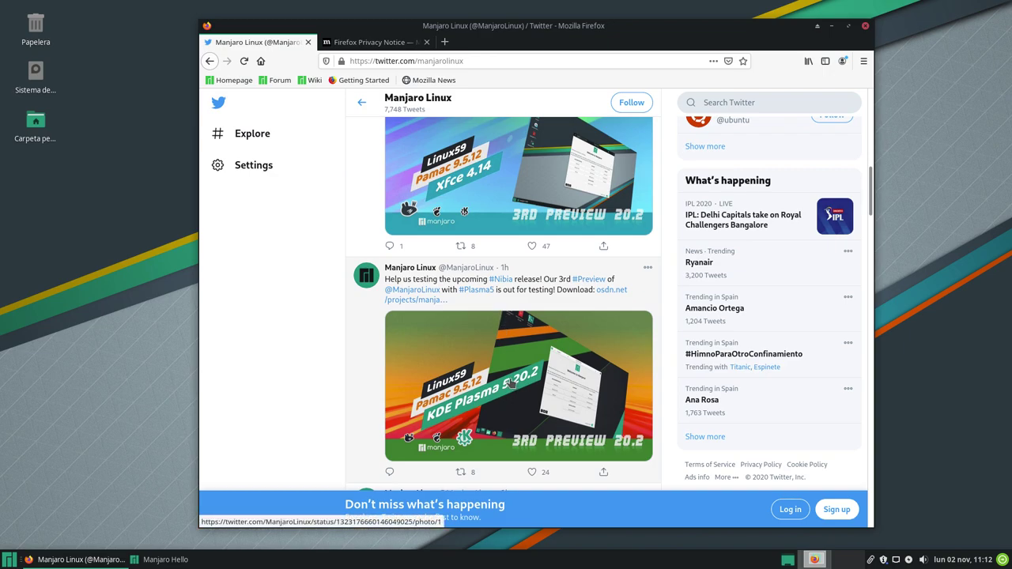
{"action": "scroll", "coordinate": [513, 384], "scroll_direction": "up", "scroll_amount": 1}
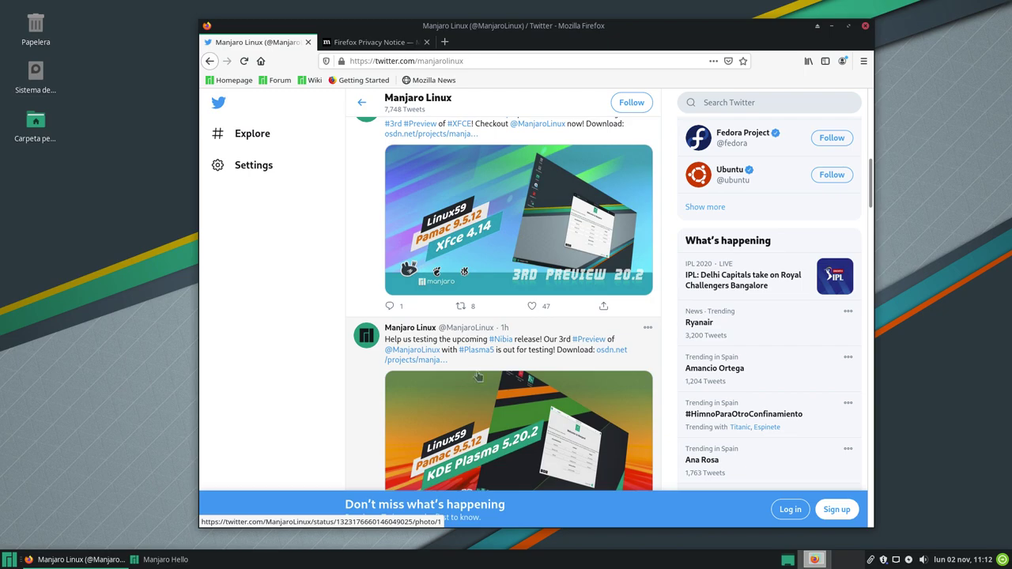
{"action": "scroll", "coordinate": [474, 241], "scroll_direction": "down", "scroll_amount": 3}
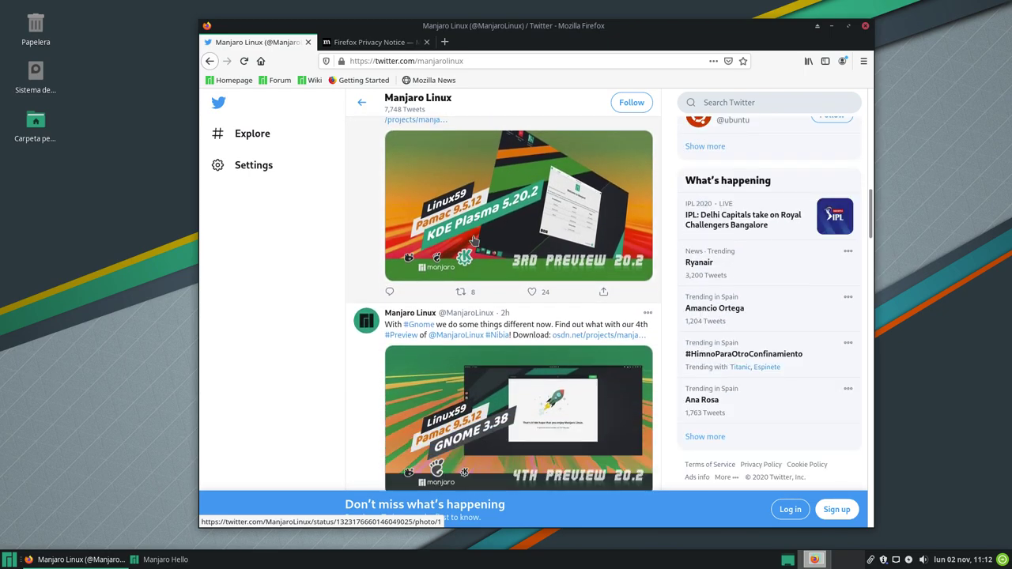
{"action": "scroll", "coordinate": [474, 241], "scroll_direction": "down", "scroll_amount": 1}
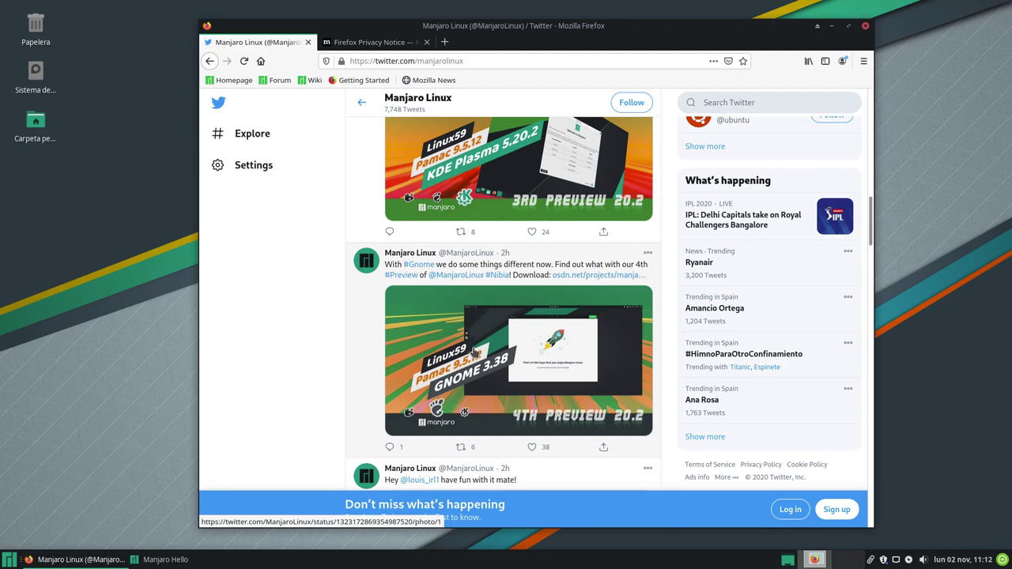
{"action": "scroll", "coordinate": [474, 352], "scroll_direction": "down", "scroll_amount": 3}
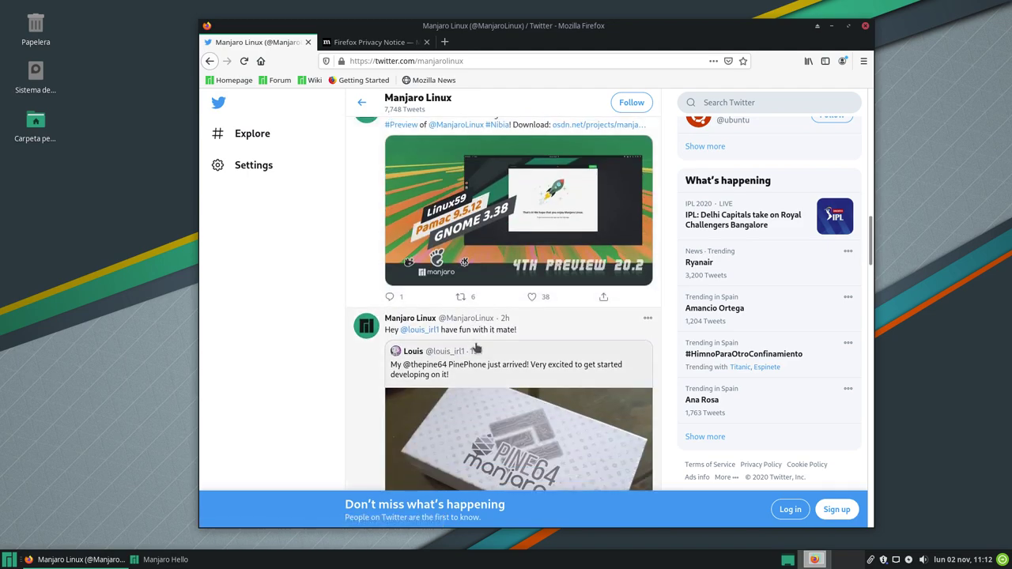
{"action": "scroll", "coordinate": [484, 344], "scroll_direction": "up", "scroll_amount": 5}
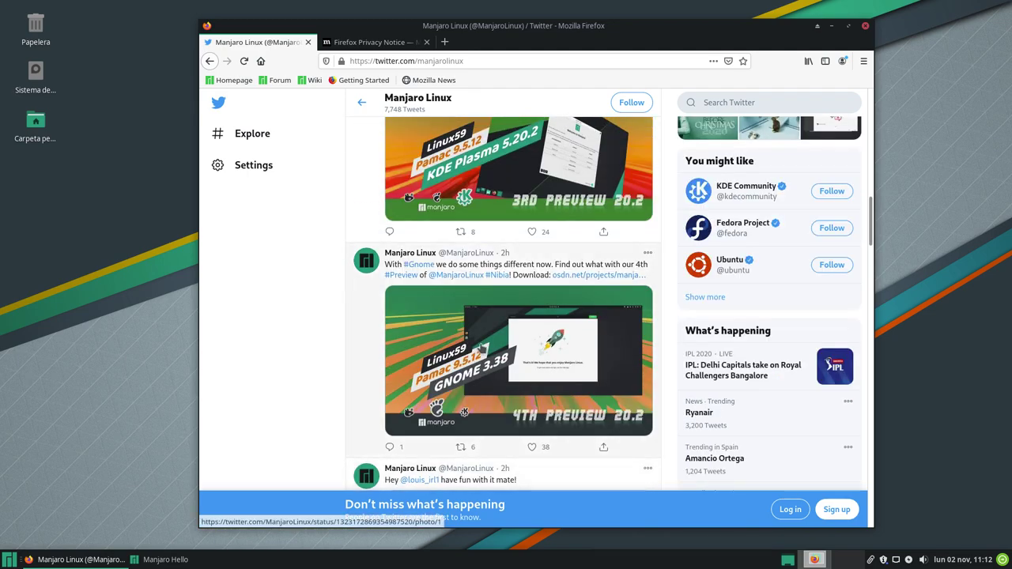
{"action": "scroll", "coordinate": [481, 348], "scroll_direction": "up", "scroll_amount": 5}
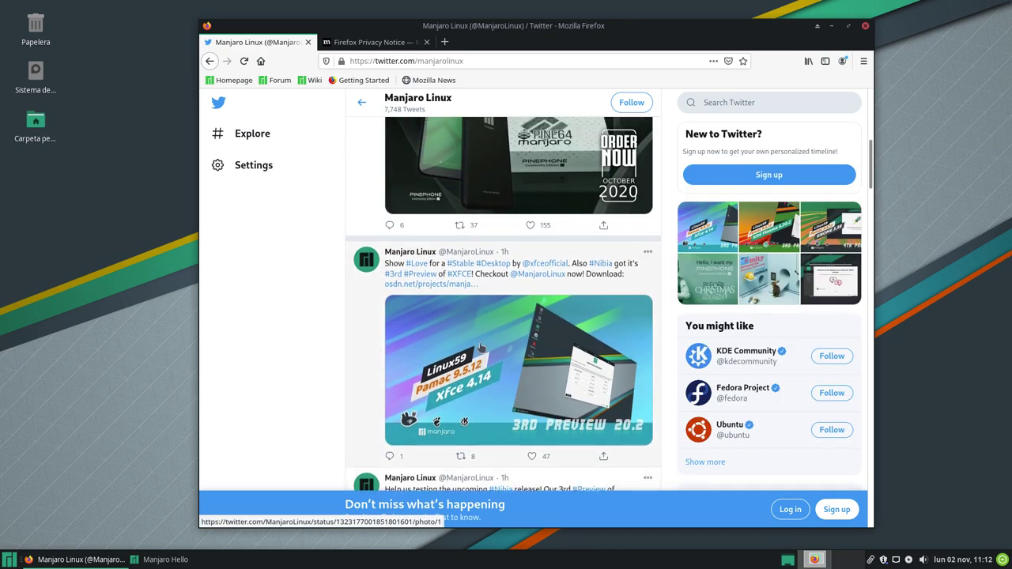
{"action": "scroll", "coordinate": [481, 348], "scroll_direction": "up", "scroll_amount": 2}
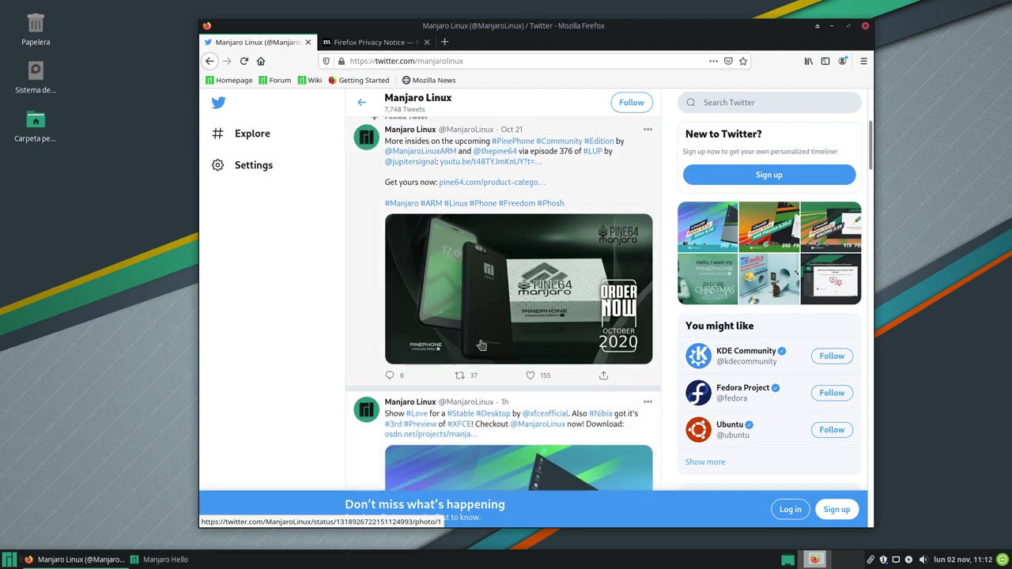
{"action": "scroll", "coordinate": [481, 345], "scroll_direction": "down", "scroll_amount": 2}
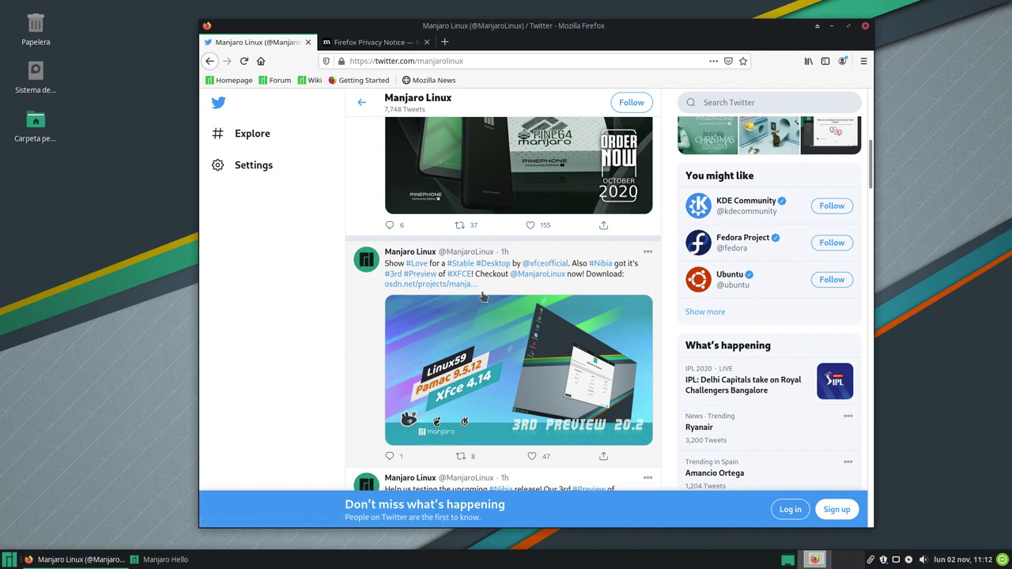
- Open the download link in the XFCE preview tweet, inspect the 20.2-pre3 file listing, and return to the Twitter feed
{"action": "left_click", "coordinate": [435, 285]}
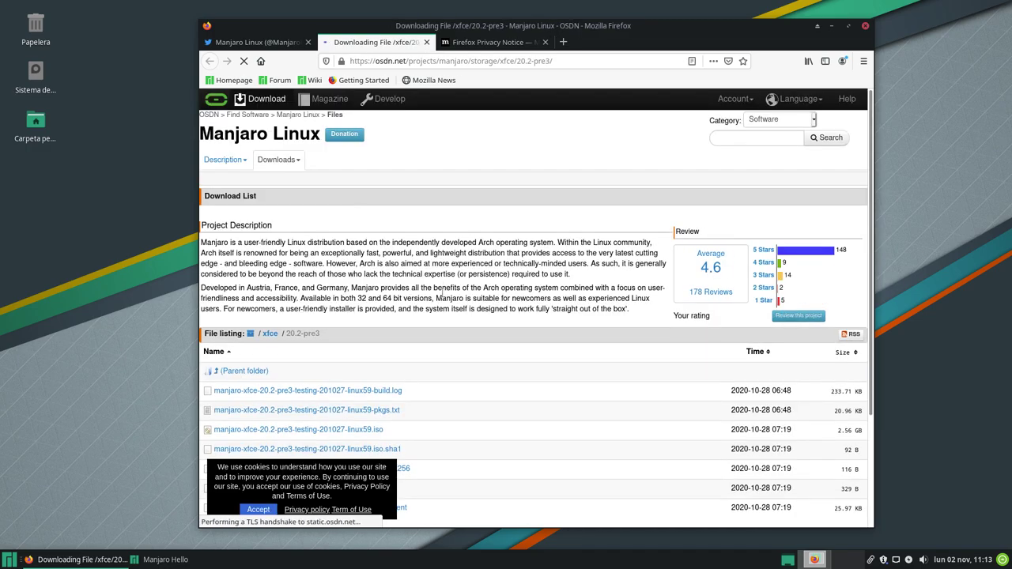
{"action": "scroll", "coordinate": [445, 302], "scroll_direction": "down", "scroll_amount": 3}
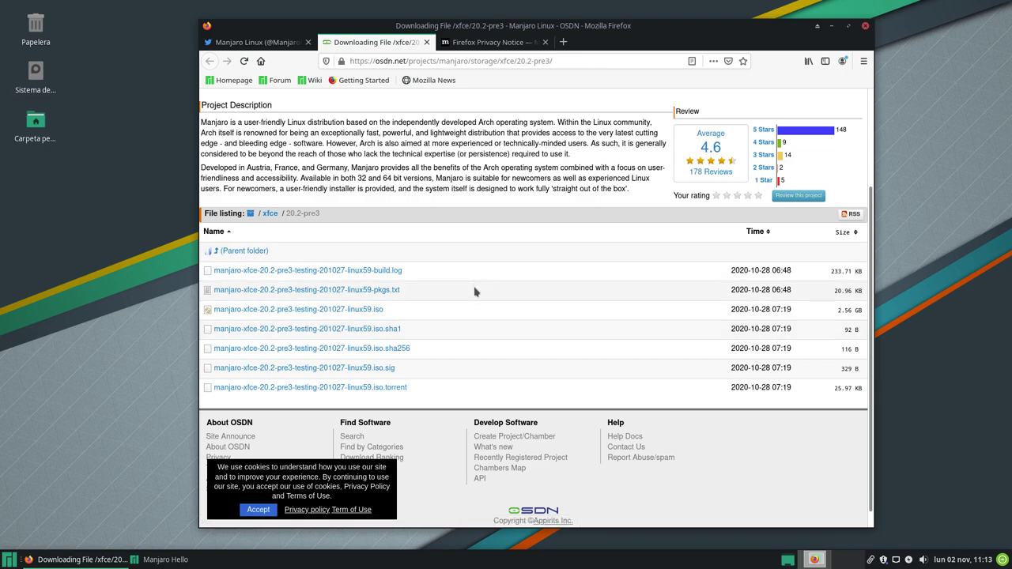
{"action": "scroll", "coordinate": [476, 289], "scroll_direction": "down", "scroll_amount": 1}
{"action": "scroll", "coordinate": [476, 290], "scroll_direction": "up", "scroll_amount": 3}
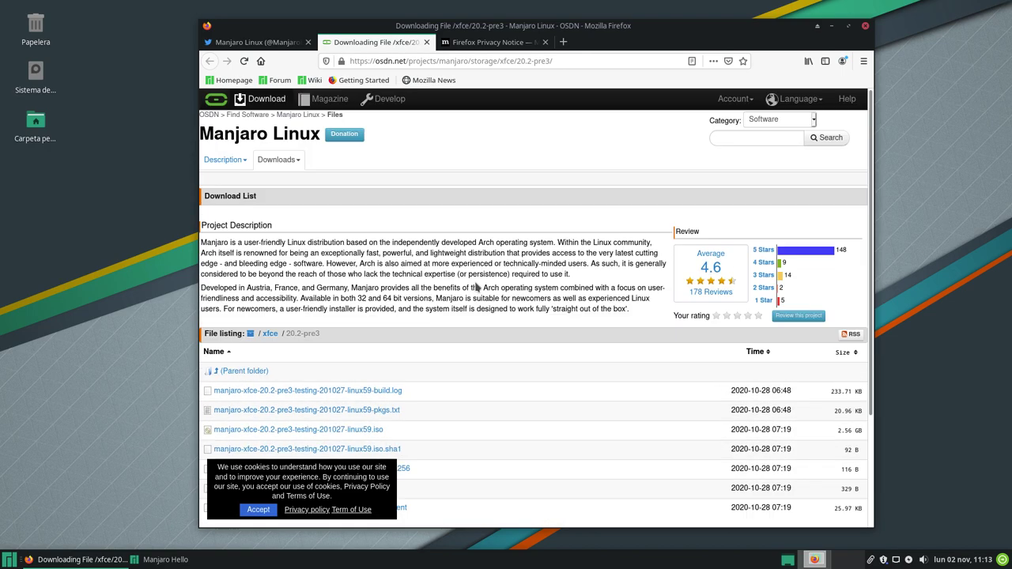
{"action": "left_click", "coordinate": [257, 42]}
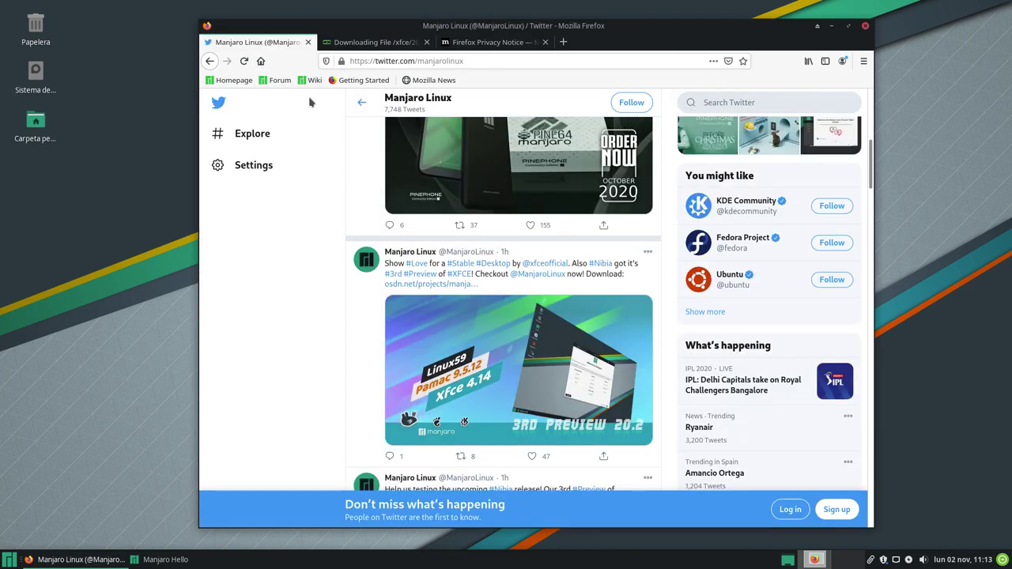
- Minimize the browser and move the Manjaro Hello window to about the centre of the desktop
{"action": "mouse_move", "coordinate": [361, 257]}
{"action": "left_click", "coordinate": [832, 26]}
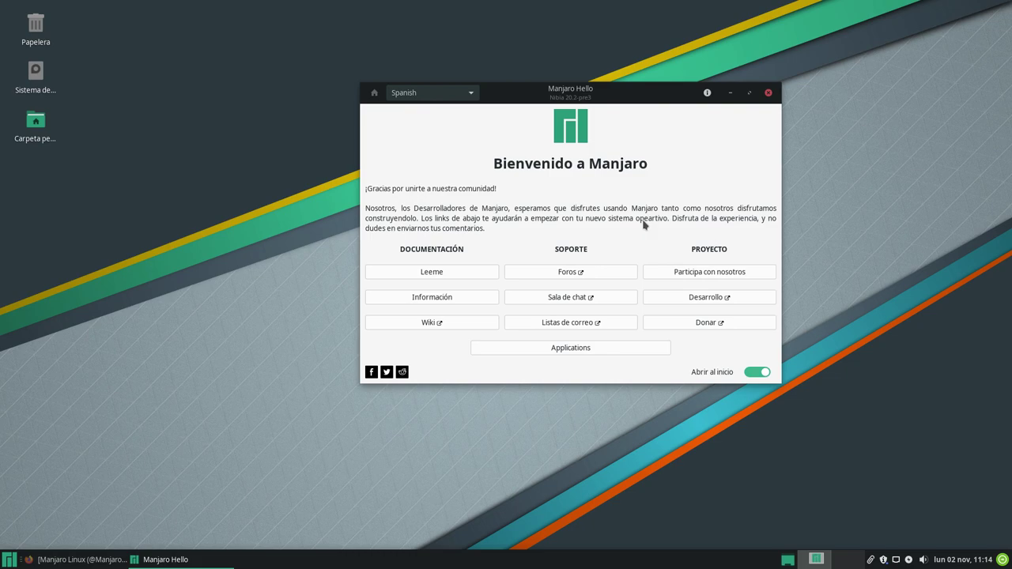
{"action": "left_click_drag", "start_coordinate": [598, 91], "coordinate": [541, 102]}
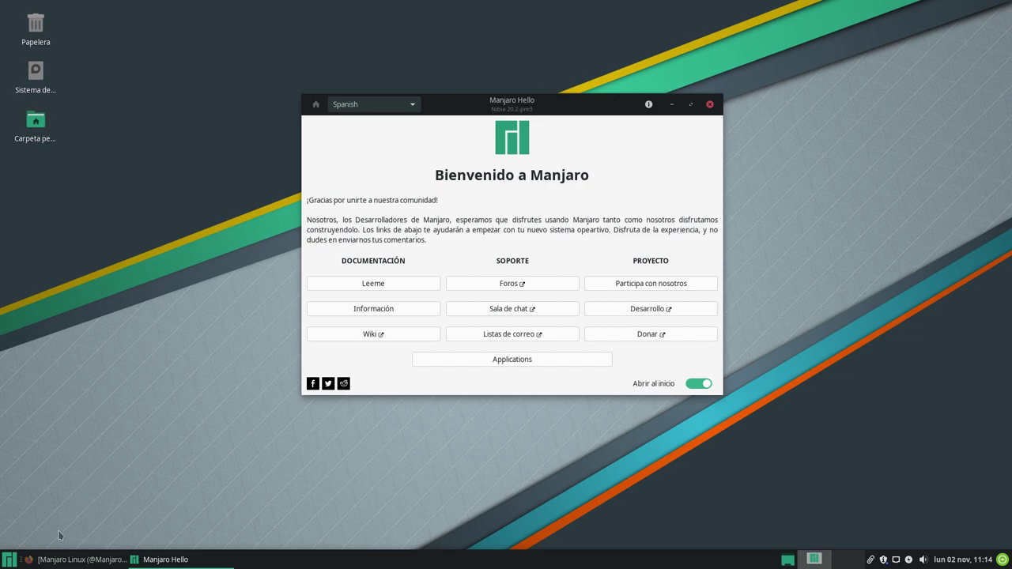
- Search the installed applications for "usb" and "gu", and launch guvcview
{"action": "left_click", "coordinate": [8, 561]}
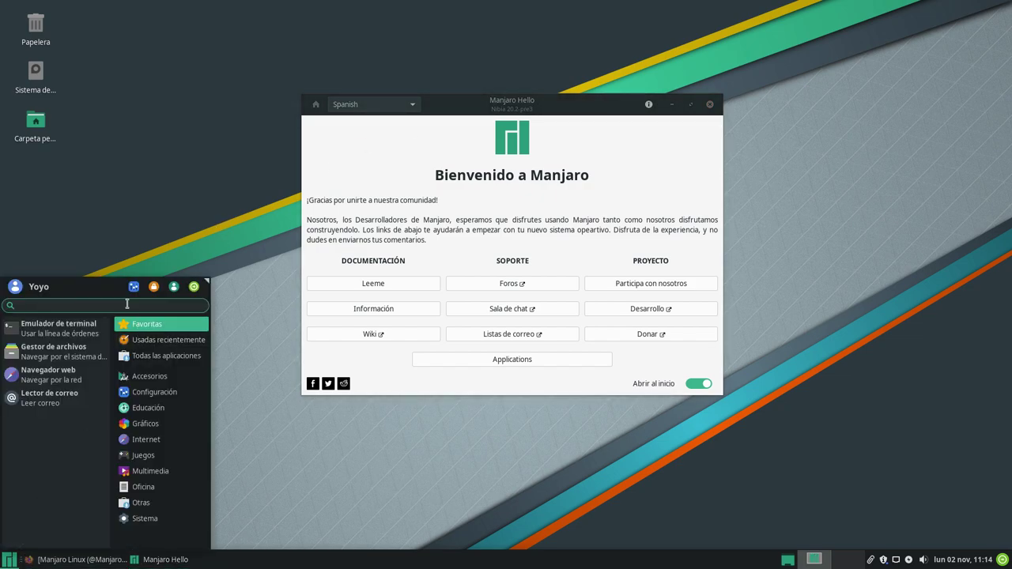
{"action": "type", "text": "u"}
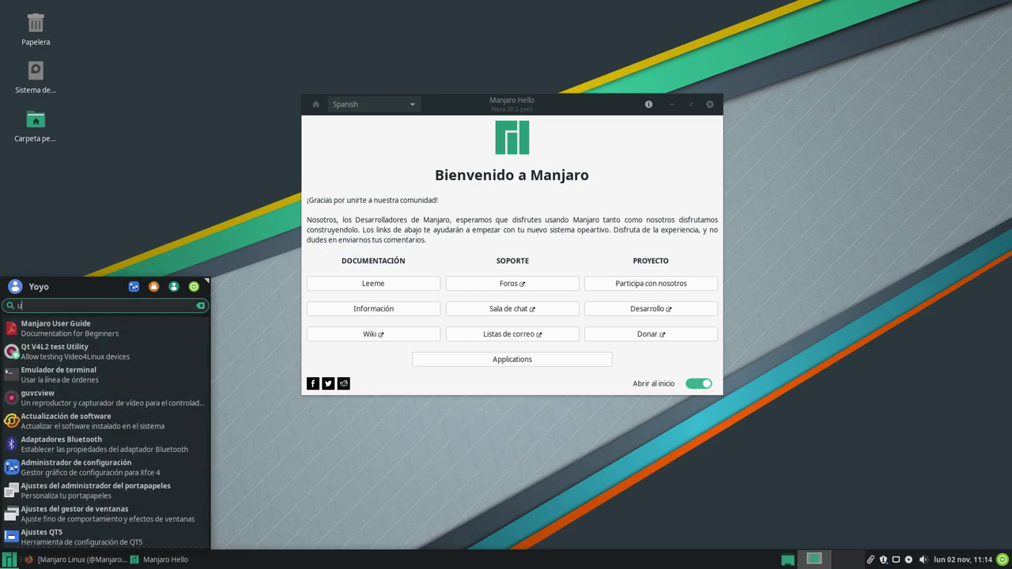
{"action": "type", "text": "sb"}
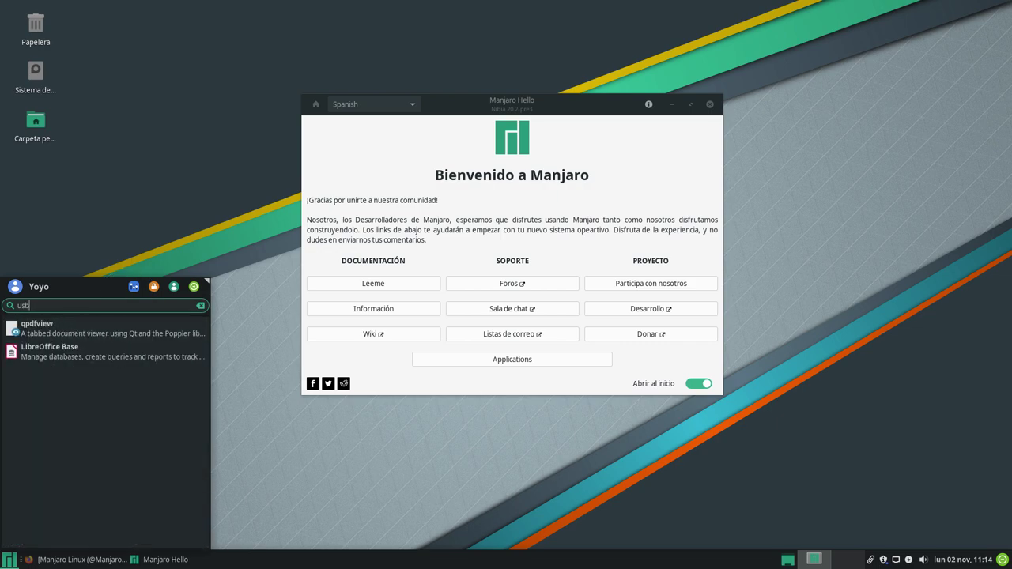
{"action": "key", "text": "BackSpace"}
{"action": "key", "text": "BackSpace"}
{"action": "key", "text": "BackSpace"}
{"action": "type", "text": "gu"}
{"action": "left_click", "coordinate": [106, 327]}
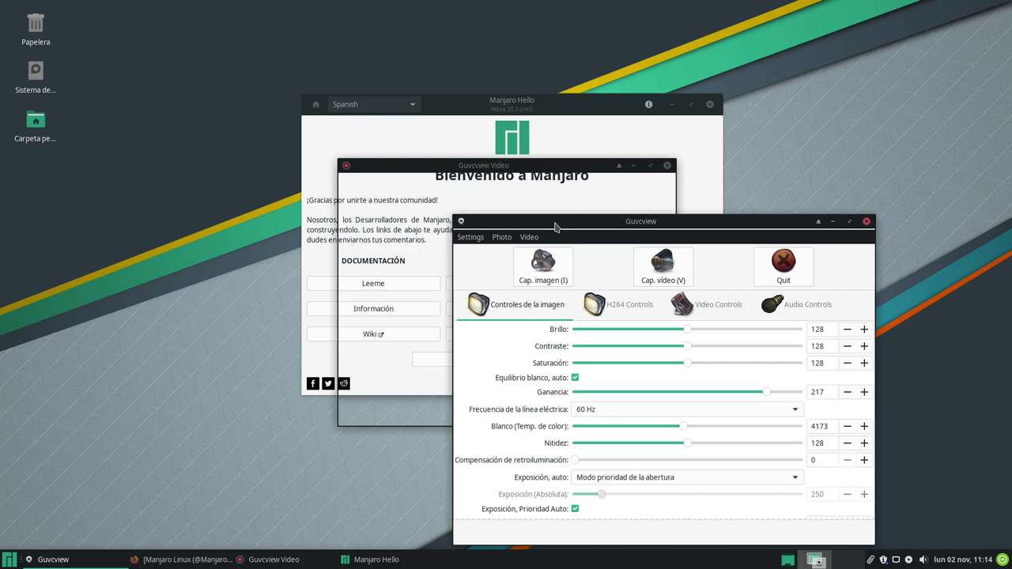
- Move the Guvcview controls window over Manjaro Hello and set the power line frequency to 50 Hz
{"action": "left_click_drag", "start_coordinate": [555, 228], "coordinate": [423, 140]}
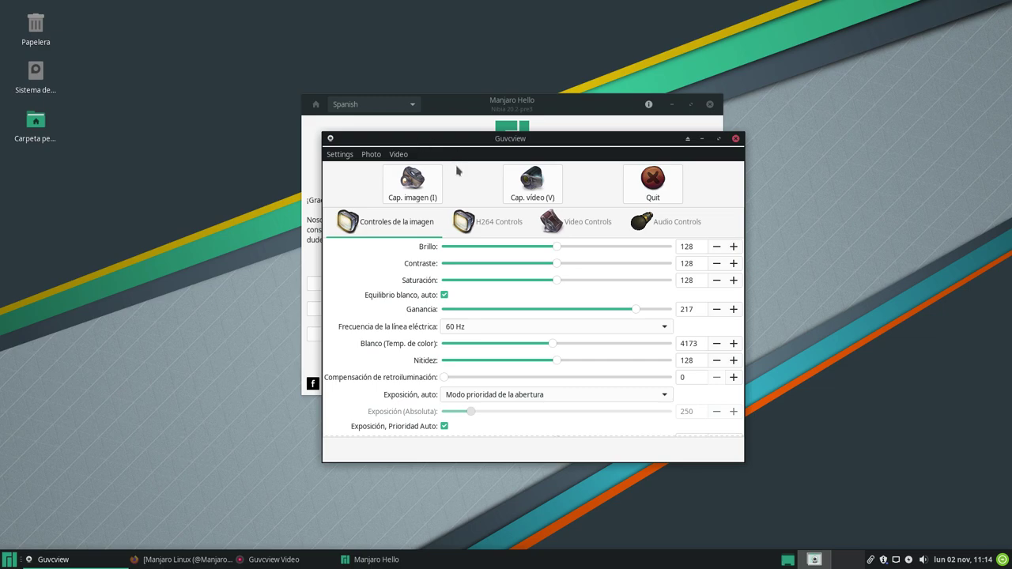
{"action": "left_click", "coordinate": [474, 325]}
{"action": "left_click", "coordinate": [475, 311]}
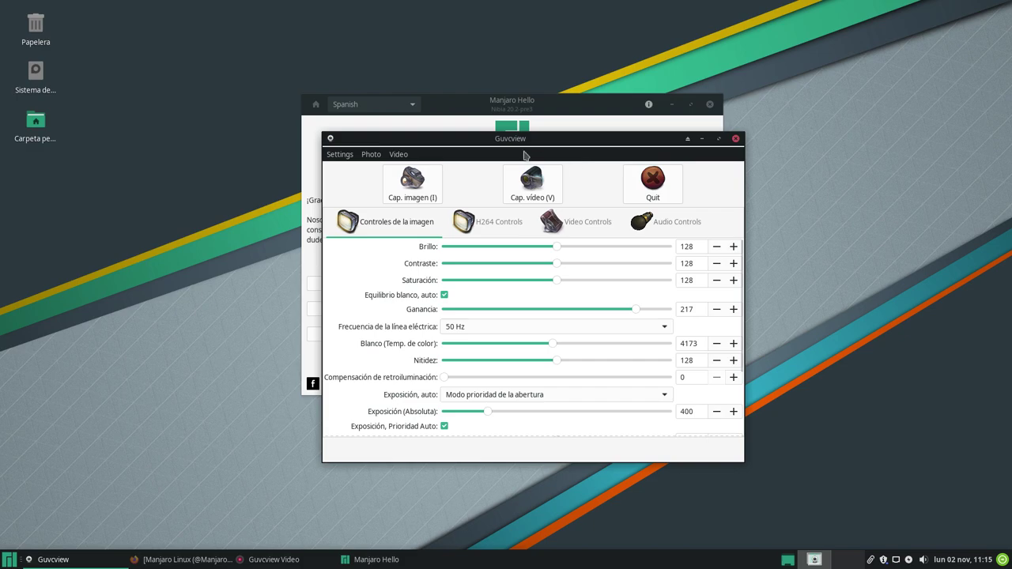
- Inspect the available resolutions in the webcam's video controls and keep 640x480
{"action": "left_click", "coordinate": [579, 223]}
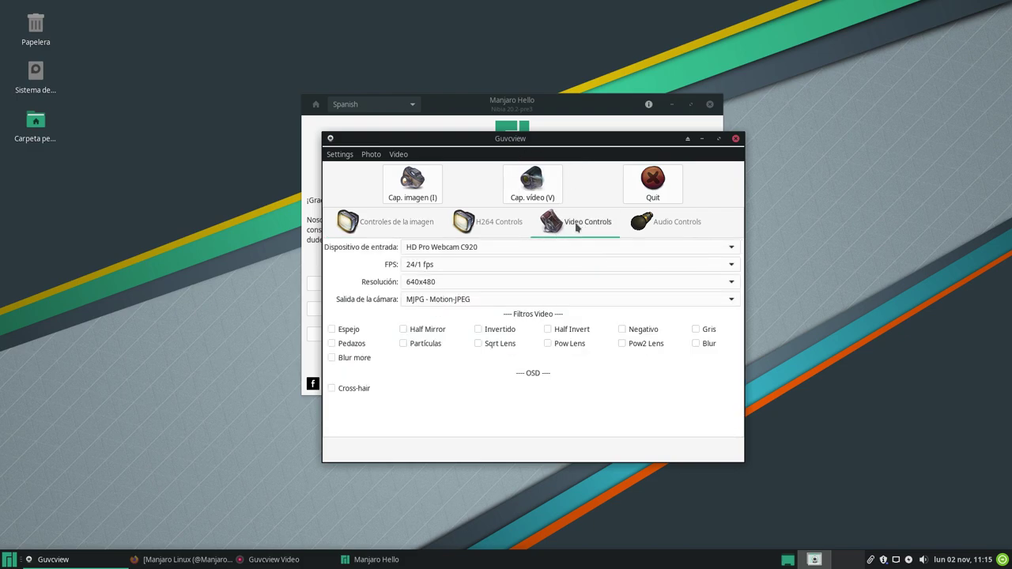
{"action": "left_click", "coordinate": [464, 283]}
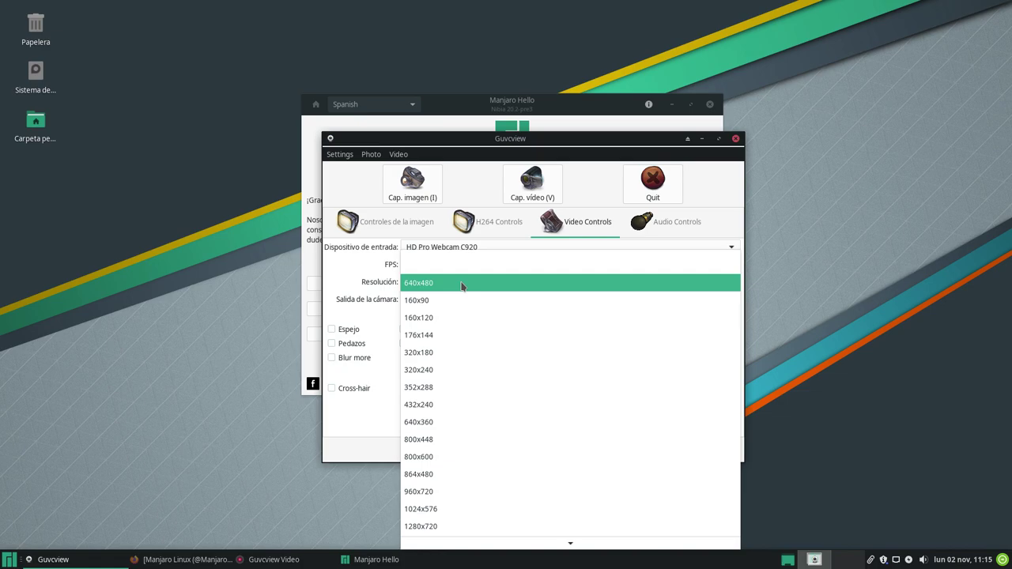
{"action": "left_click", "coordinate": [462, 286]}
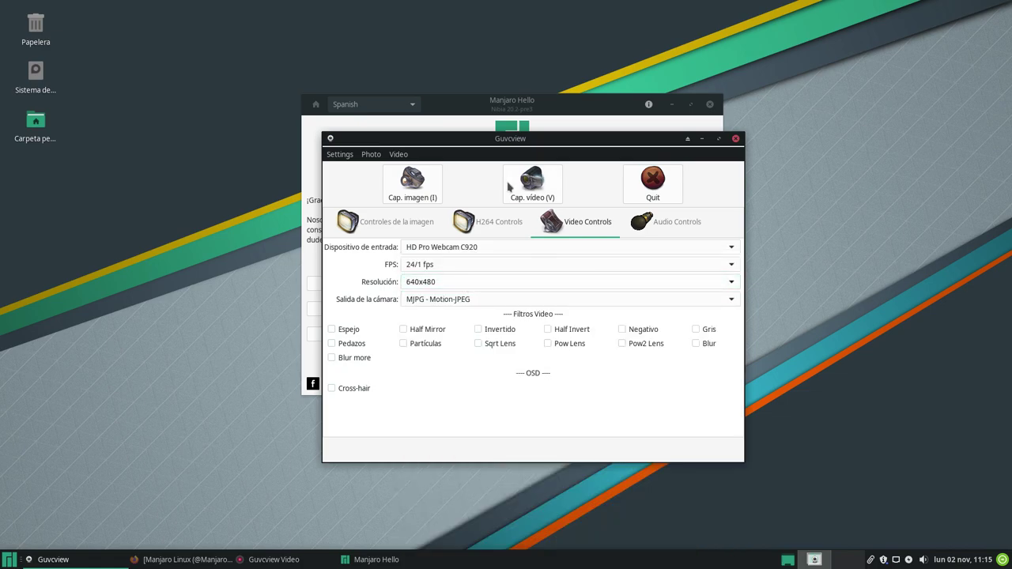
- Minimize the Guvcview controls window and place Manjaro Hello and the Guvcview Video window side by side
{"action": "left_click_drag", "start_coordinate": [509, 147], "coordinate": [550, 179]}
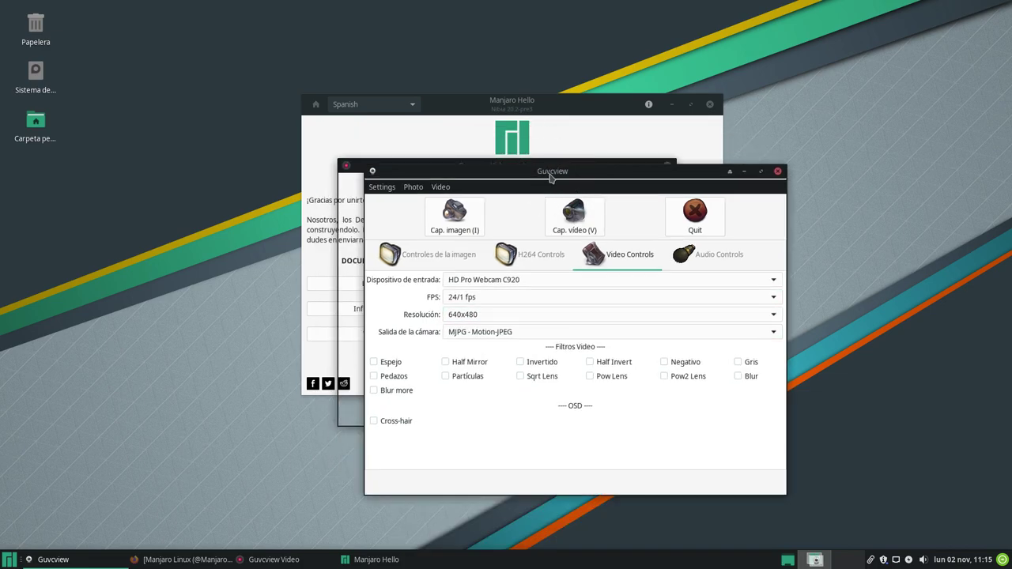
{"action": "left_click", "coordinate": [744, 171]}
{"action": "left_click_drag", "start_coordinate": [503, 166], "coordinate": [878, 215]}
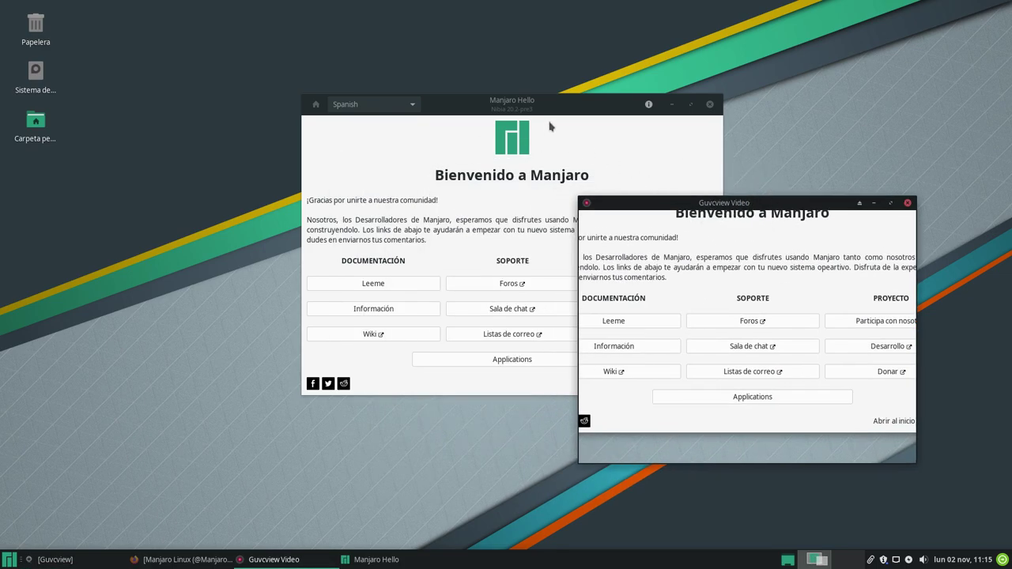
{"action": "left_click_drag", "start_coordinate": [559, 111], "coordinate": [291, 109]}
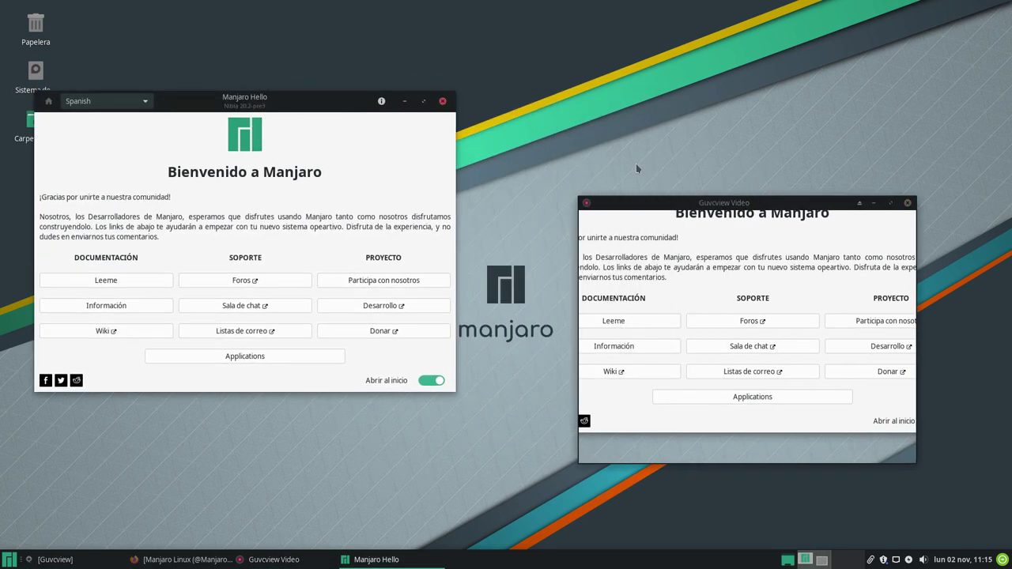
- Resize the Guvcview Video window to a lower height and reposition it closer to Manjaro Hello
{"action": "left_click_drag", "start_coordinate": [650, 198], "coordinate": [650, 137]}
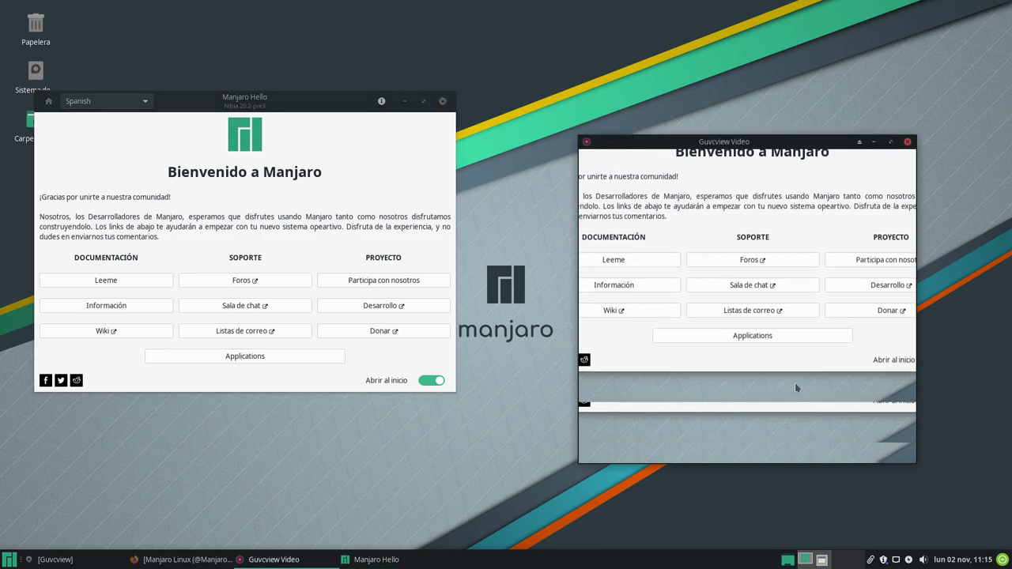
{"action": "left_click", "coordinate": [915, 464]}
{"action": "left_click", "coordinate": [915, 464]}
{"action": "left_click_drag", "start_coordinate": [734, 149], "coordinate": [635, 168]}
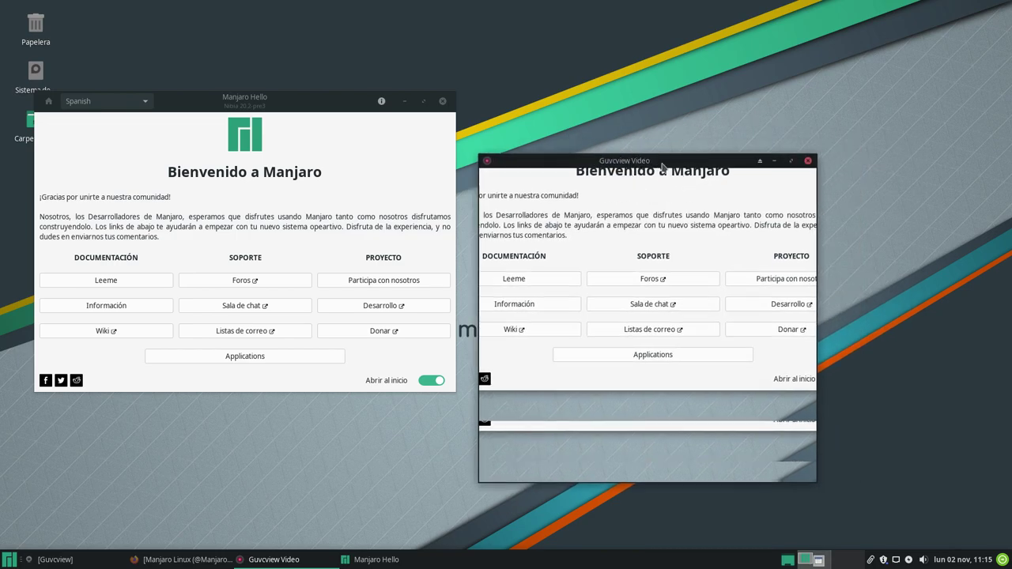
{"action": "left_click_drag", "start_coordinate": [811, 159], "coordinate": [810, 253]}
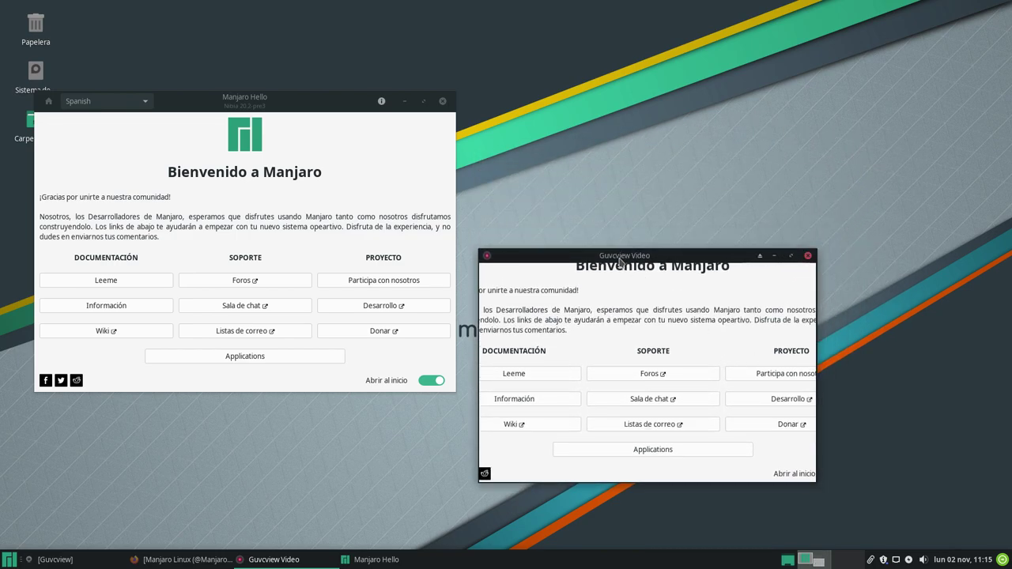
{"action": "left_click_drag", "start_coordinate": [623, 257], "coordinate": [649, 243]}
- Redraw the Guvcview Video window by minimizing and restoring it, and minimize it after moving it away from Manjaro Hello
{"action": "left_click", "coordinate": [380, 562]}
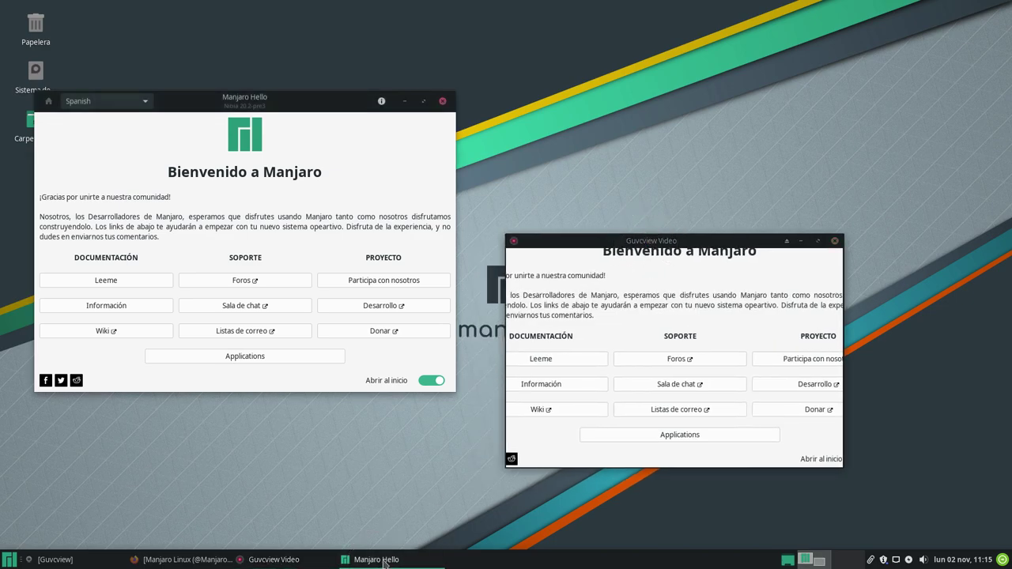
{"action": "left_click", "coordinate": [286, 561]}
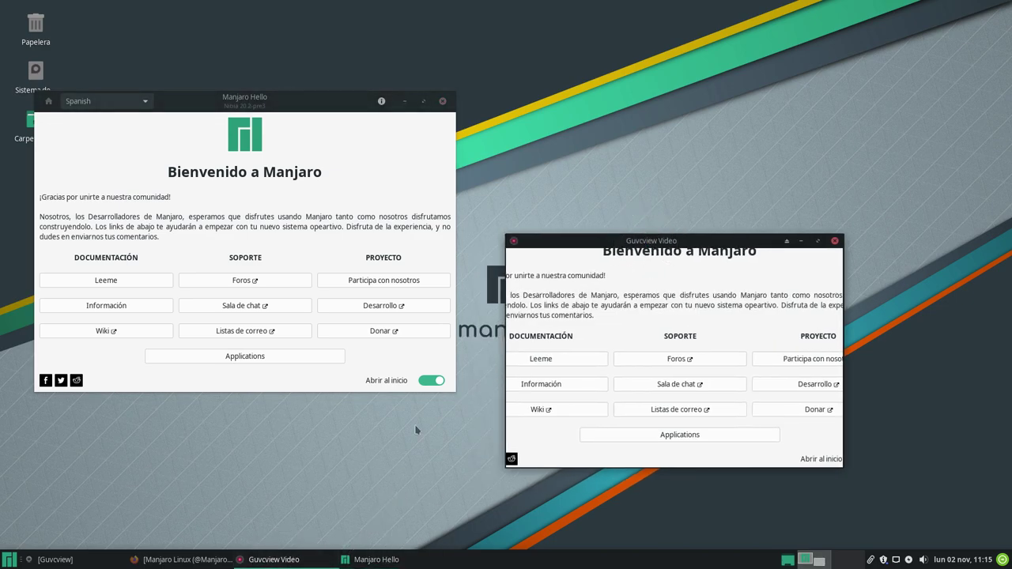
{"action": "left_click", "coordinate": [268, 561]}
{"action": "left_click", "coordinate": [268, 561]}
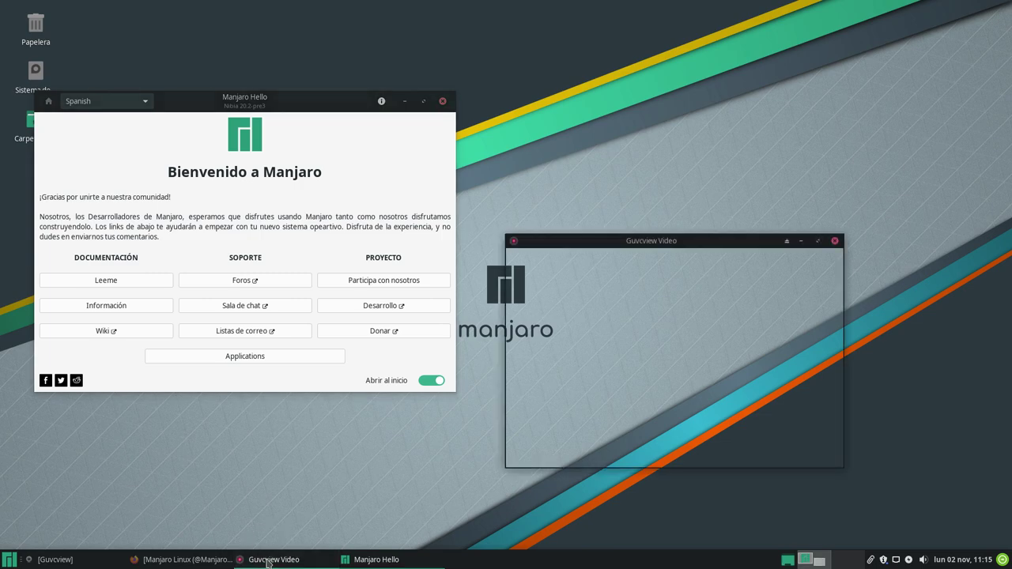
{"action": "left_click_drag", "start_coordinate": [640, 249], "coordinate": [738, 250]}
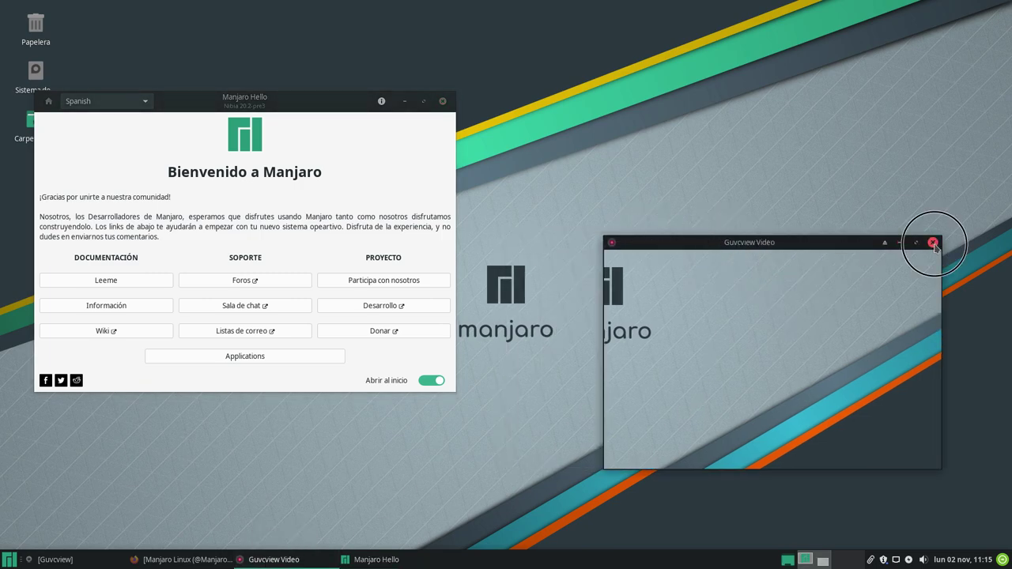
{"action": "left_click", "coordinate": [261, 562]}
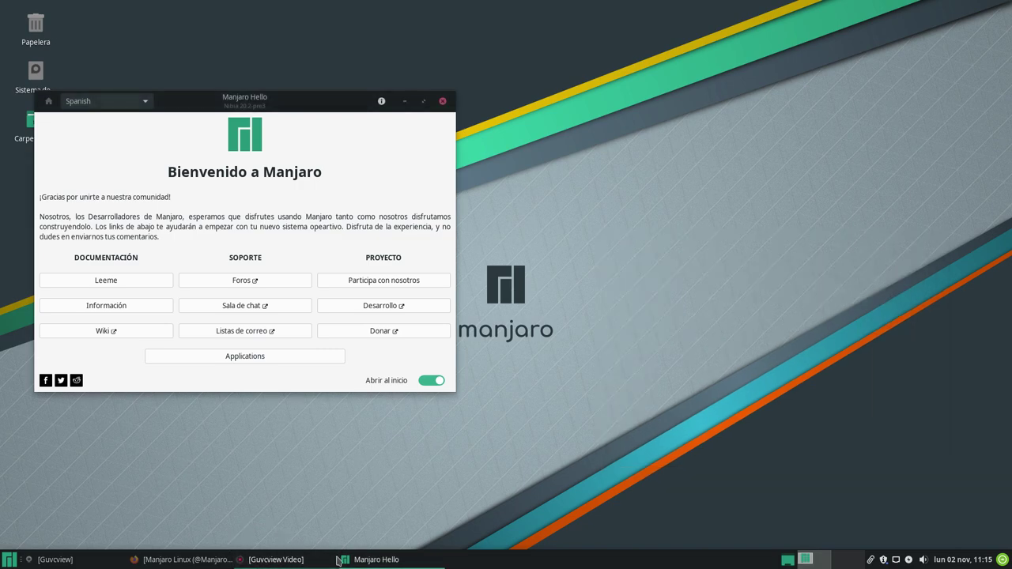
- Force the unresponsive Guvcview Video window to quit and move Manjaro Hello to the upper middle of the desktop
{"action": "left_click", "coordinate": [261, 561]}
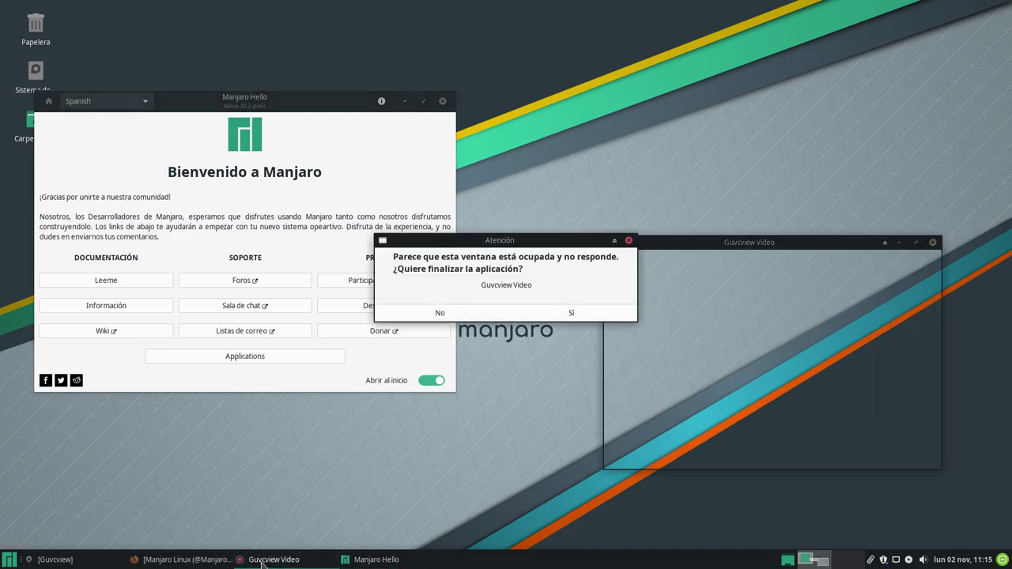
{"action": "left_click", "coordinate": [566, 316]}
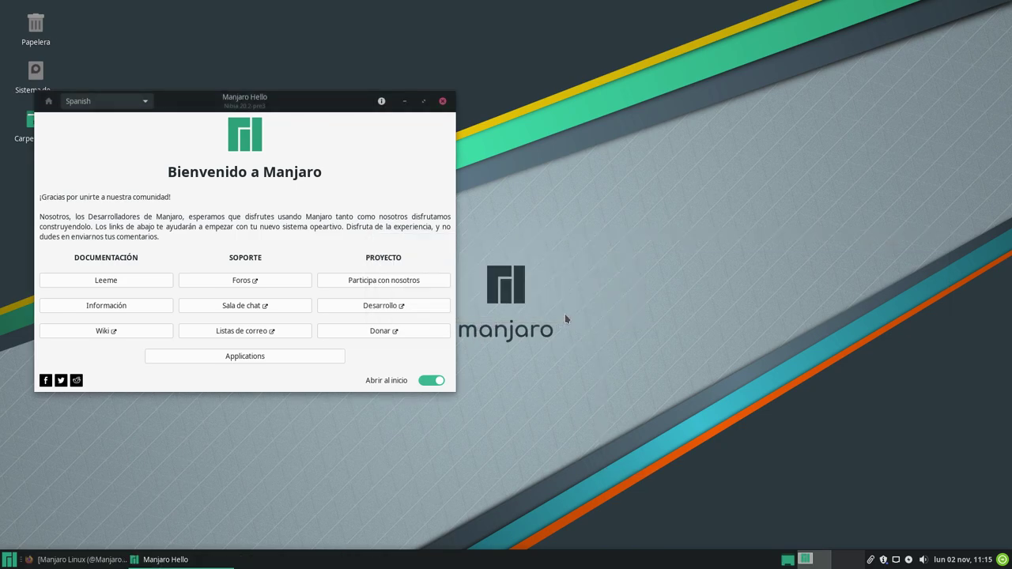
{"action": "left_click_drag", "start_coordinate": [290, 104], "coordinate": [516, 110]}
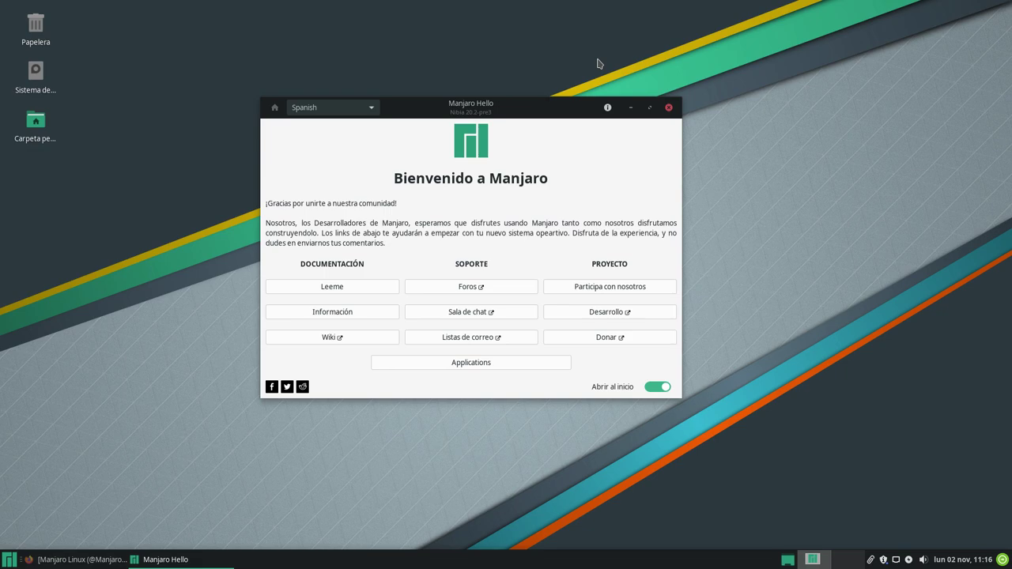
{"action": "left_click_drag", "start_coordinate": [529, 107], "coordinate": [568, 105]}
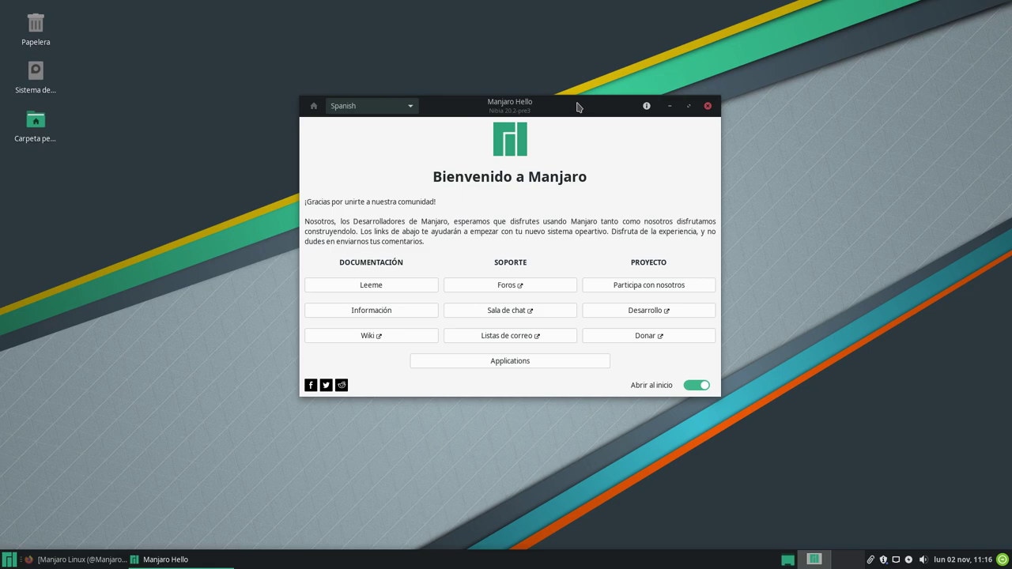
{"action": "left_click_drag", "start_coordinate": [577, 107], "coordinate": [557, 93]}
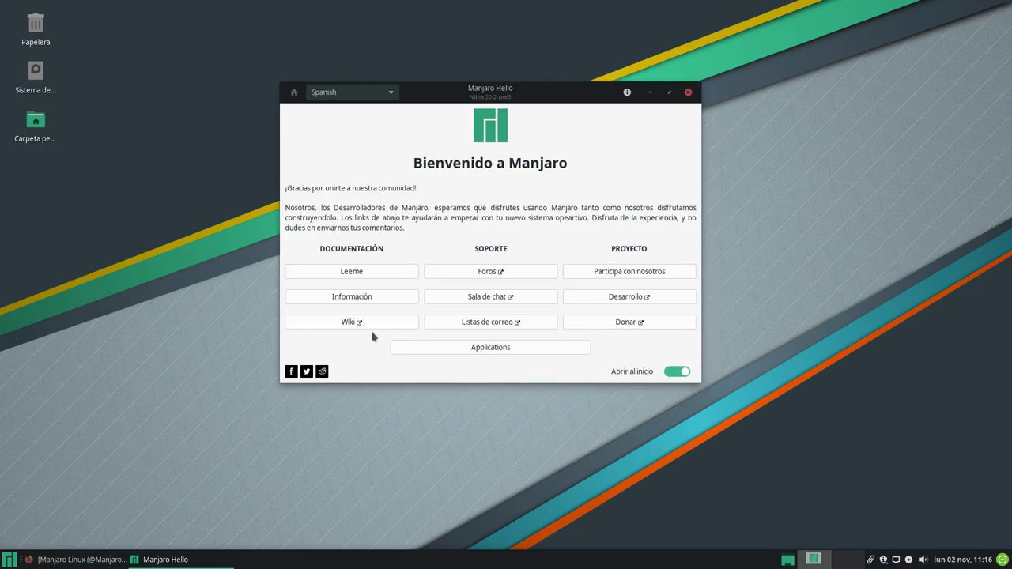
- Turn off Manjaro Hello's launch at startup and close the welcome window
{"action": "left_click", "coordinate": [77, 560]}
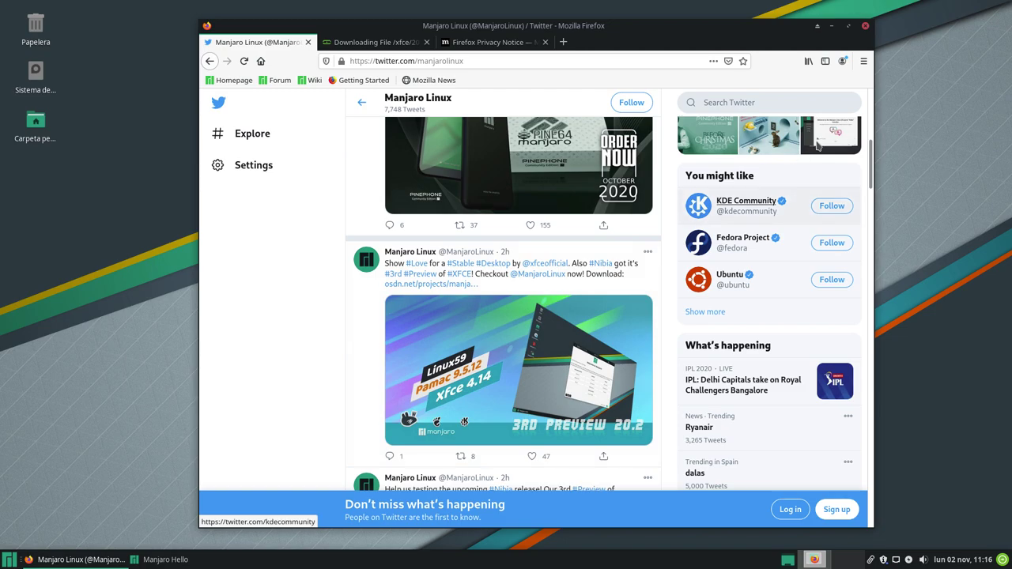
{"action": "left_click", "coordinate": [831, 26]}
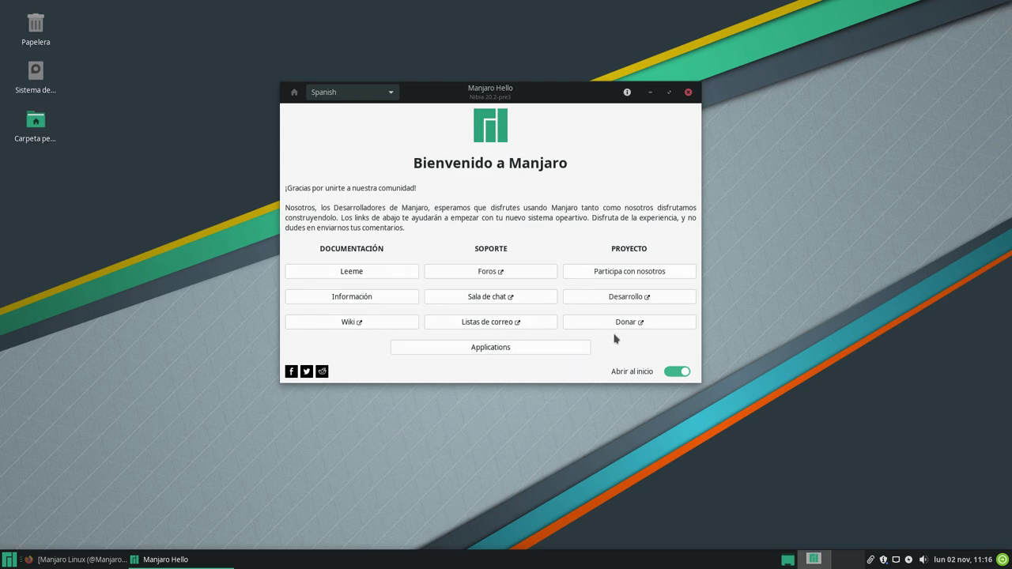
{"action": "left_click", "coordinate": [671, 372]}
{"action": "left_click", "coordinate": [688, 92]}
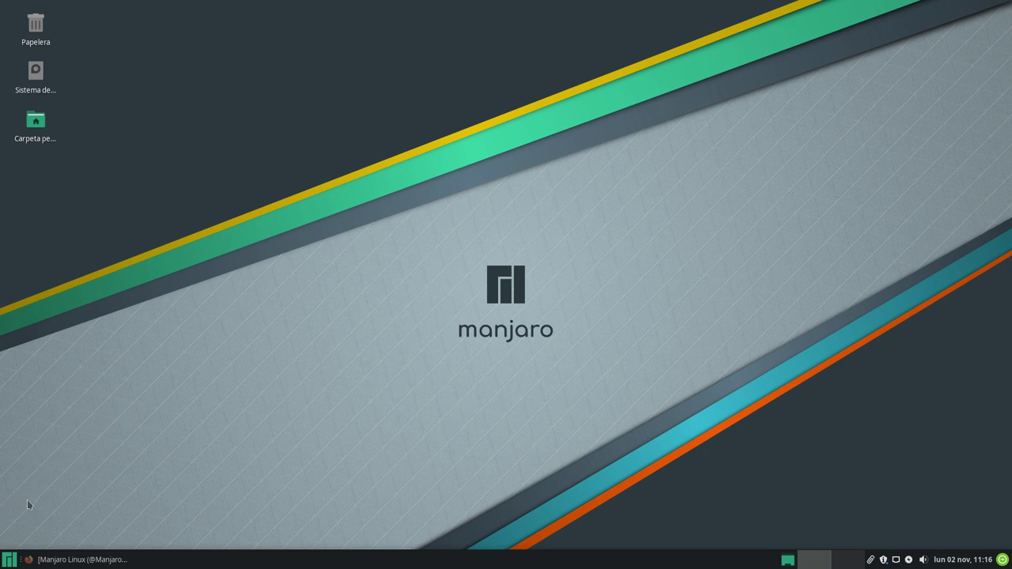
{"action": "right_click", "coordinate": [441, 208]}
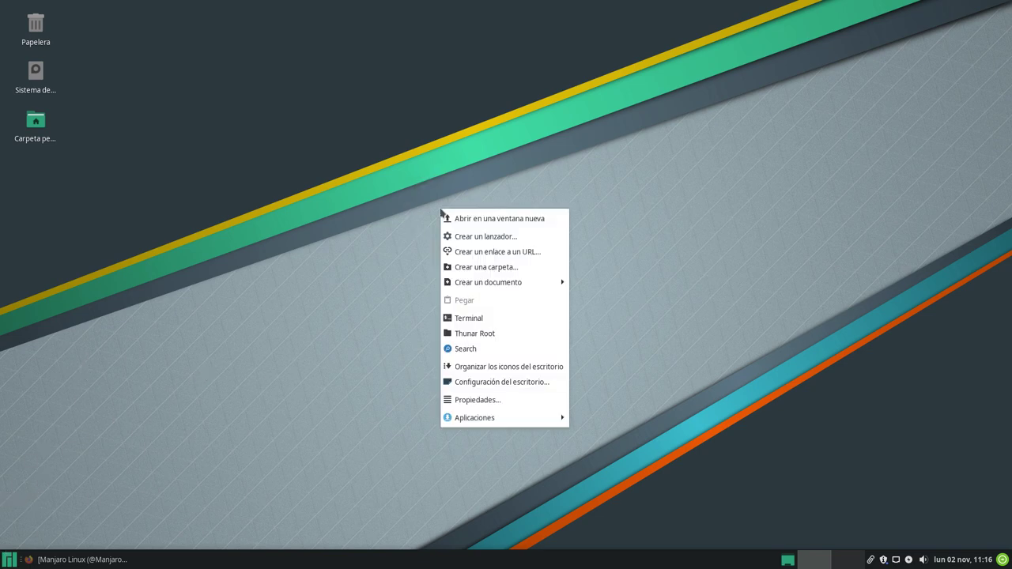
{"action": "left_click", "coordinate": [146, 246]}
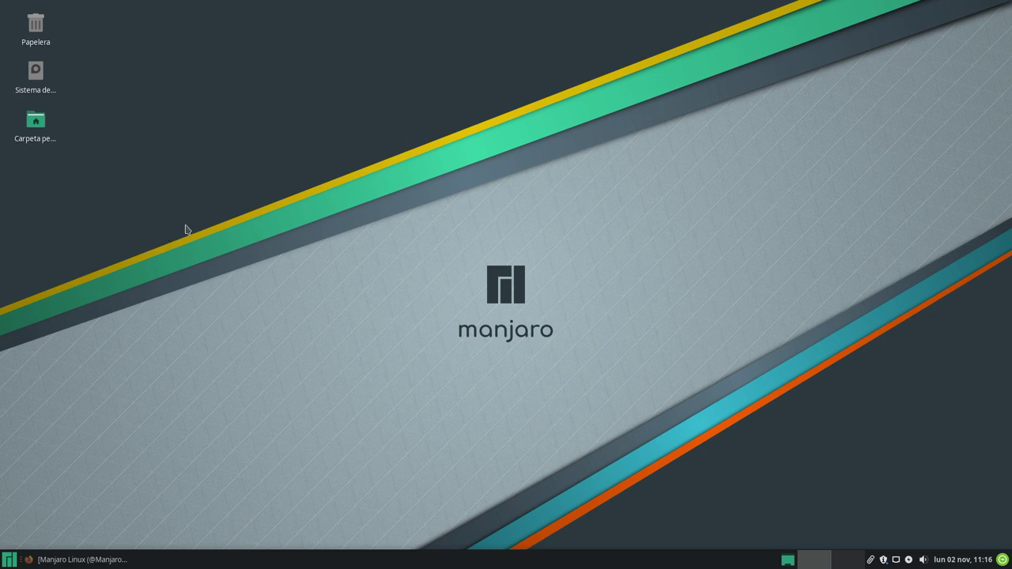
- Open the pending updates in Añadir/Quitar software and enlarge its window to cover most of the desktop
{"action": "left_click", "coordinate": [884, 561]}
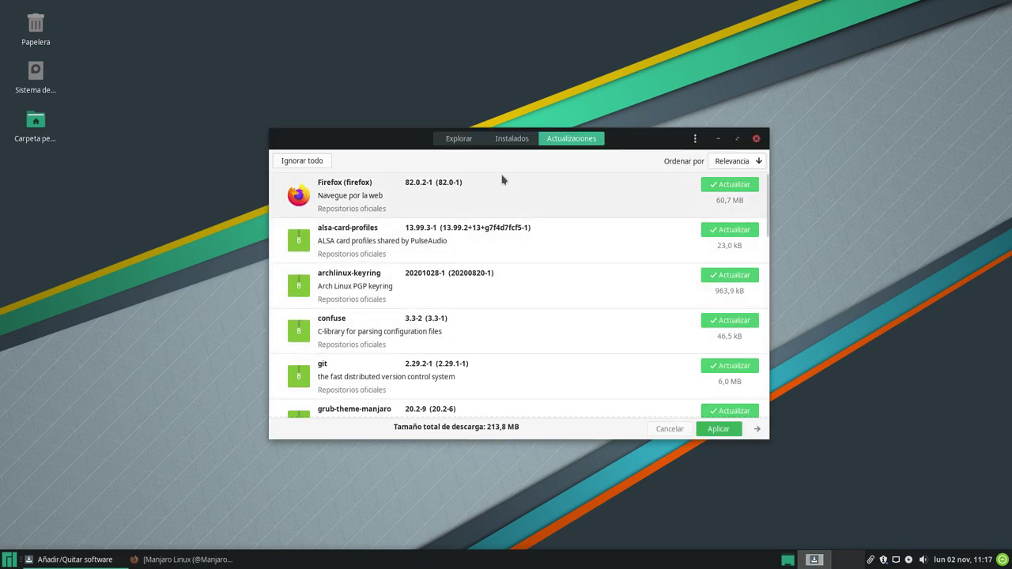
{"action": "left_click_drag", "start_coordinate": [391, 139], "coordinate": [281, 65]}
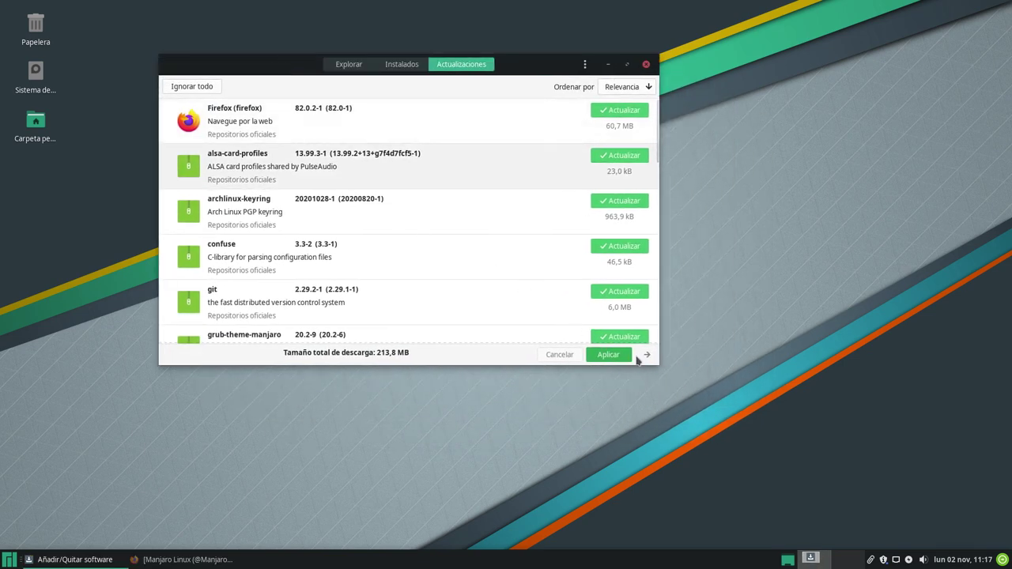
{"action": "left_click_drag", "start_coordinate": [657, 362], "coordinate": [944, 545]}
{"action": "left_click_drag", "start_coordinate": [449, 73], "coordinate": [431, 63]}
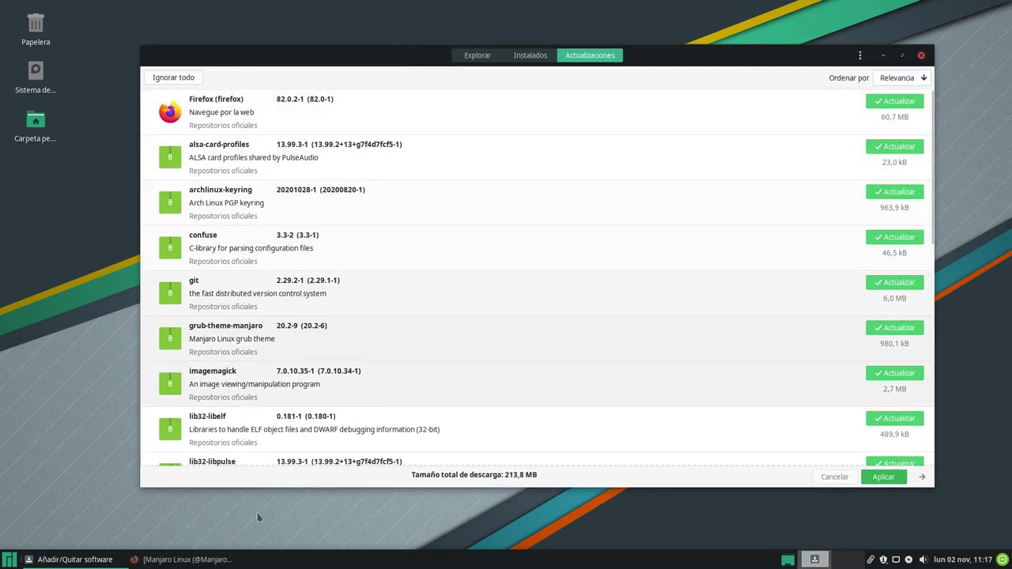
- Close the Firefox window together with all its open pages
{"action": "left_click", "coordinate": [182, 559]}
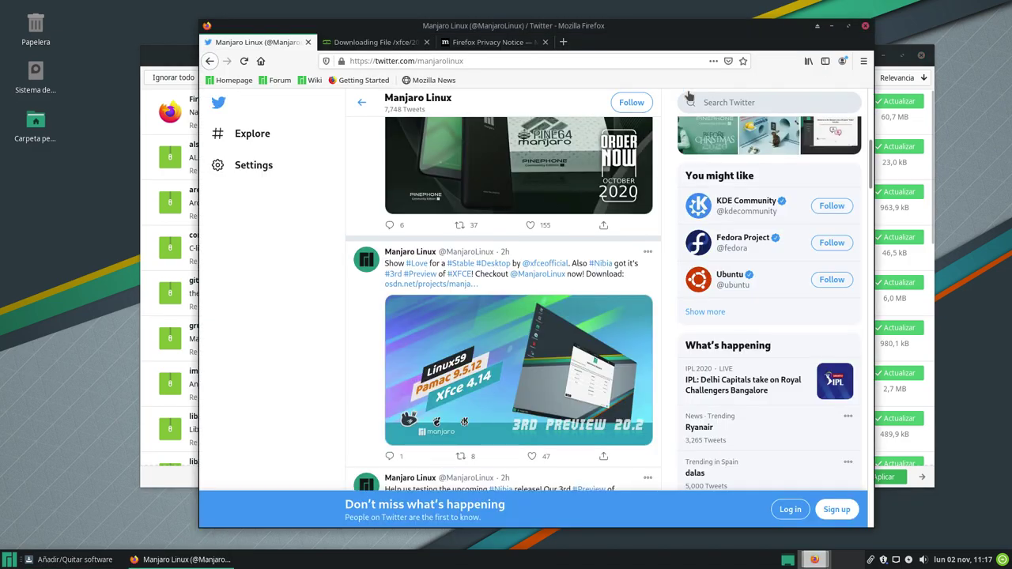
{"action": "left_click", "coordinate": [865, 27]}
{"action": "left_click", "coordinate": [629, 309]}
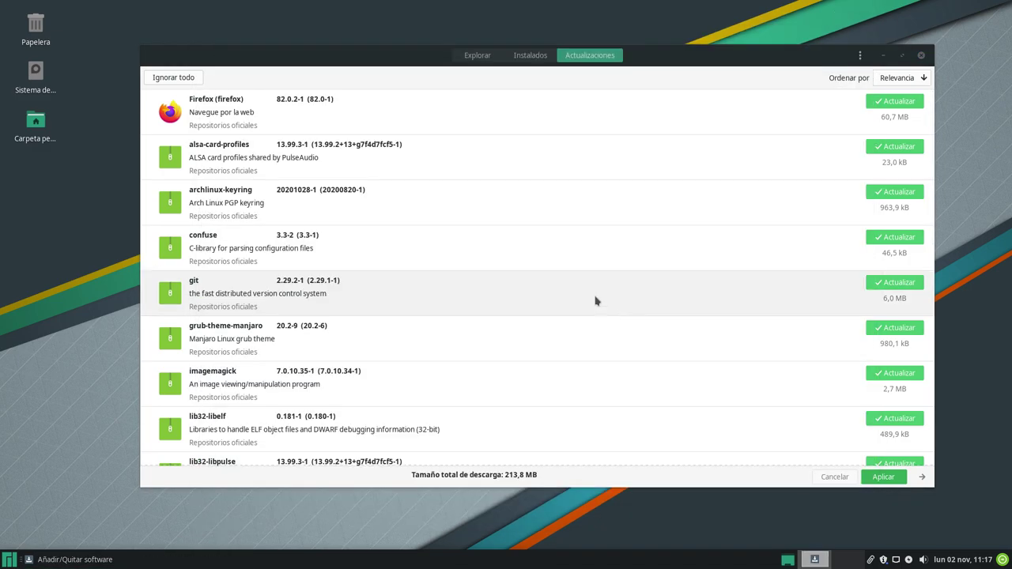
- Review the full list of pending updates, apply them all and authenticate with the account password
{"action": "scroll", "coordinate": [402, 309], "scroll_direction": "down", "scroll_amount": 5}
{"action": "scroll", "coordinate": [401, 309], "scroll_direction": "up", "scroll_amount": 5}
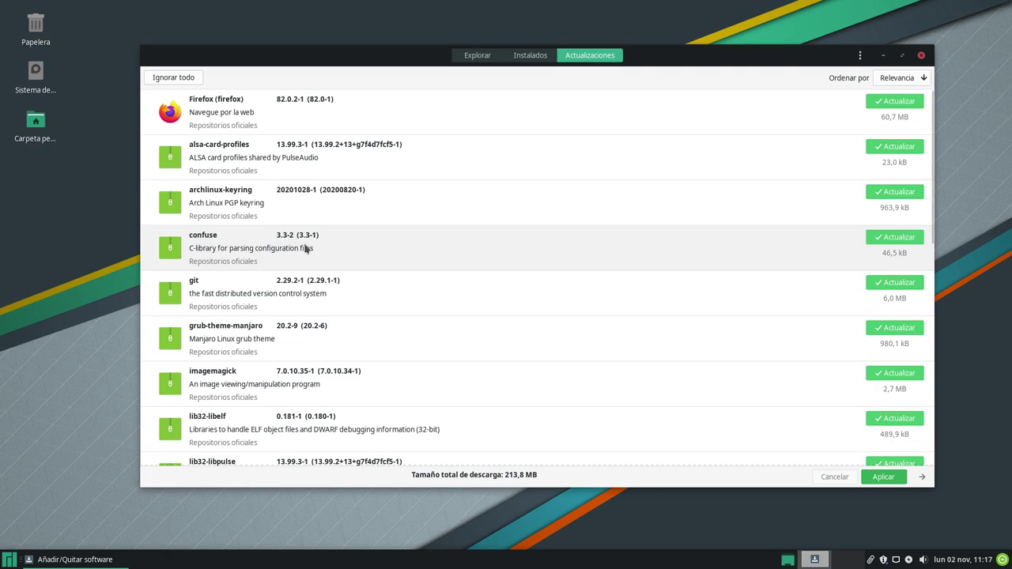
{"action": "scroll", "coordinate": [306, 247], "scroll_direction": "down", "scroll_amount": 15}
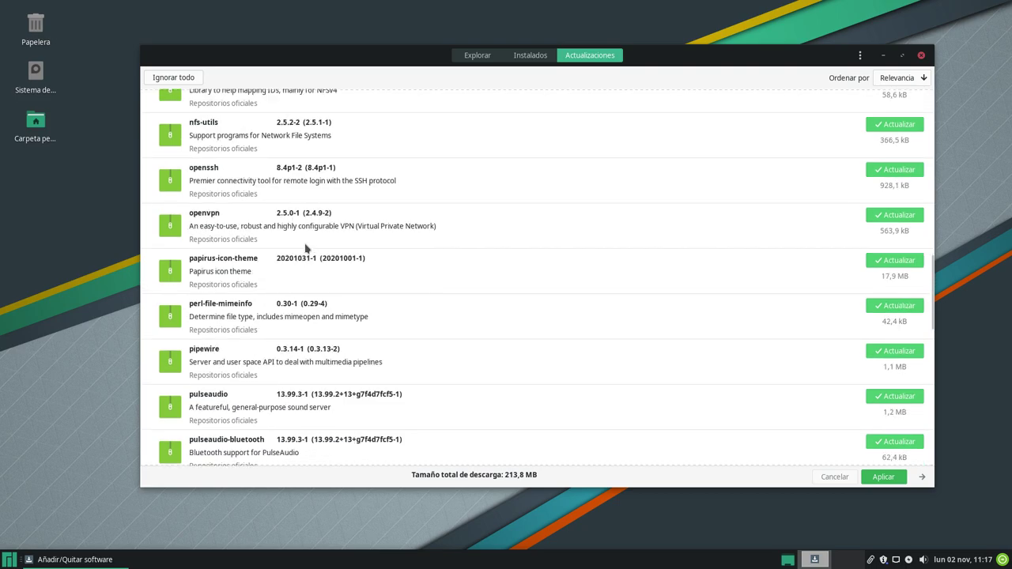
{"action": "scroll", "coordinate": [307, 247], "scroll_direction": "down", "scroll_amount": 5}
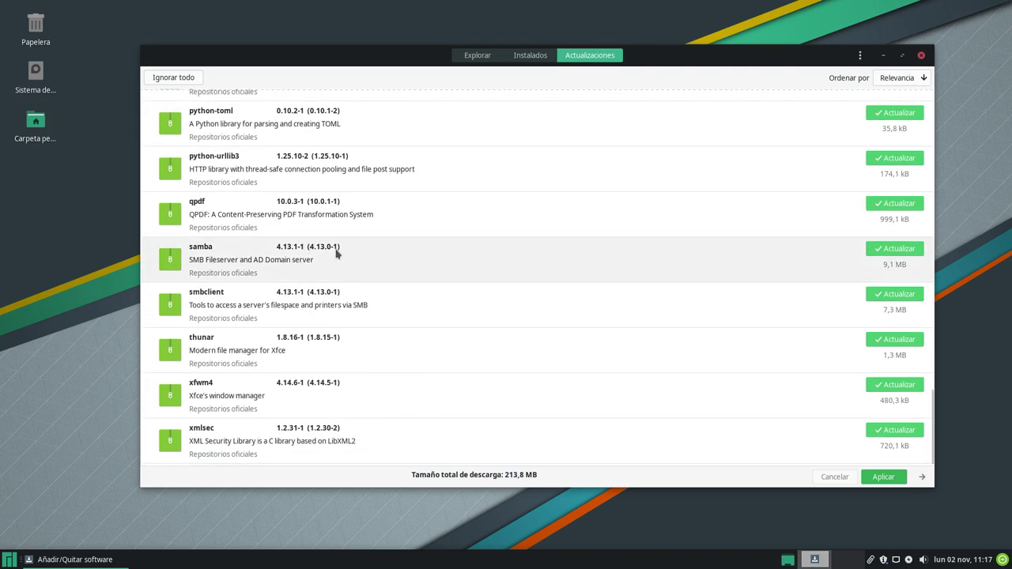
{"action": "scroll", "coordinate": [328, 289], "scroll_direction": "up", "scroll_amount": 10}
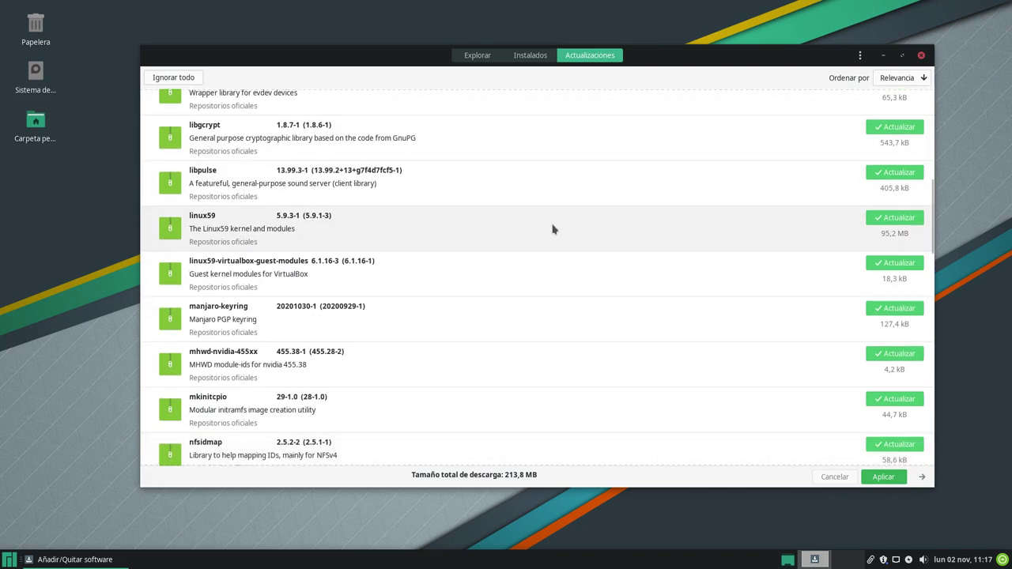
{"action": "scroll", "coordinate": [569, 253], "scroll_direction": "up", "scroll_amount": 3}
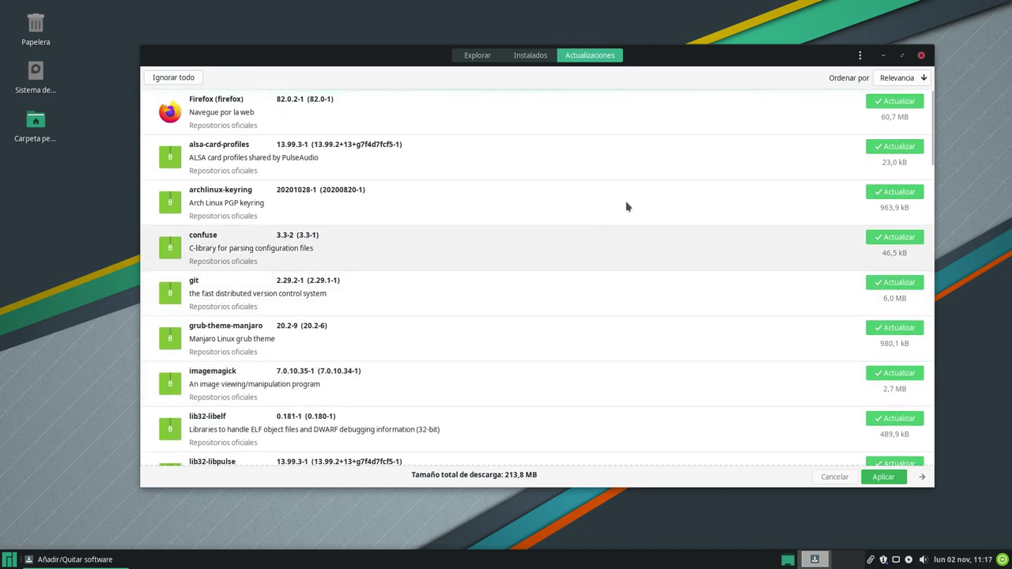
{"action": "left_click", "coordinate": [876, 478]}
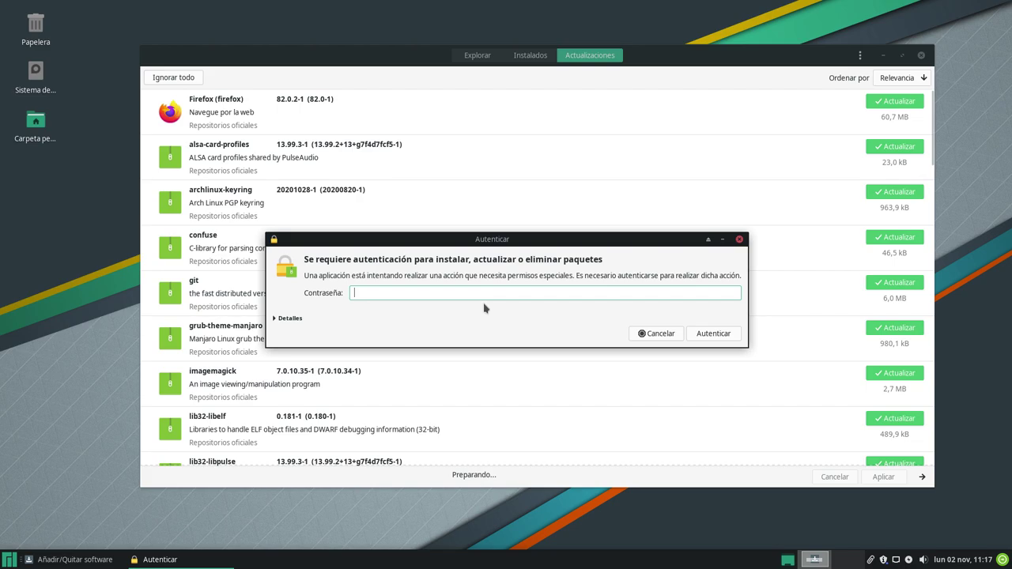
{"action": "type", "text": "•••••••"}
{"action": "key", "text": "Return"}
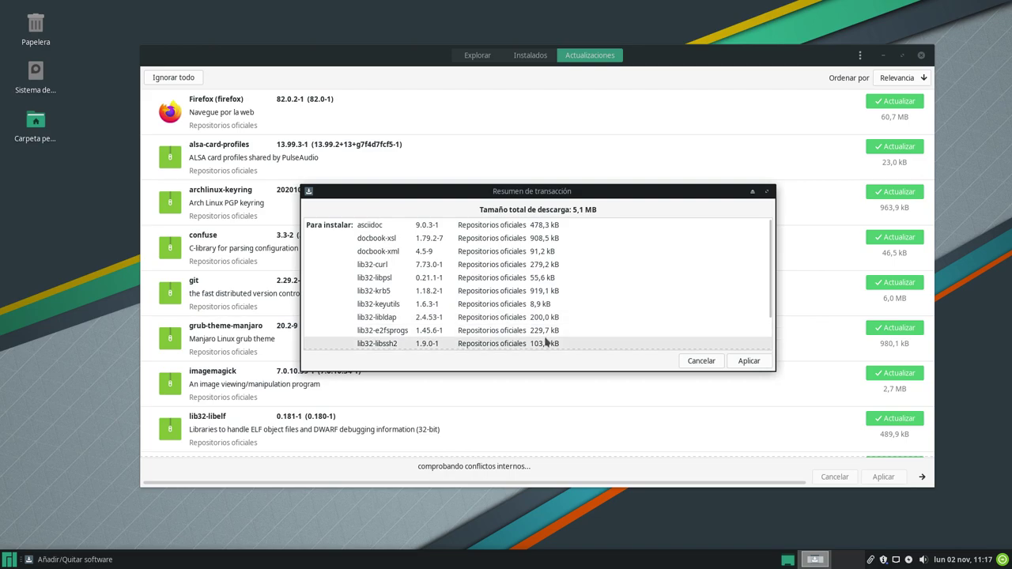
- Check the packages in the transaction summary, approve the transaction and shift the software window slightly up
{"action": "scroll", "coordinate": [554, 286], "scroll_direction": "down", "scroll_amount": 1}
{"action": "scroll", "coordinate": [552, 286], "scroll_direction": "down", "scroll_amount": 1}
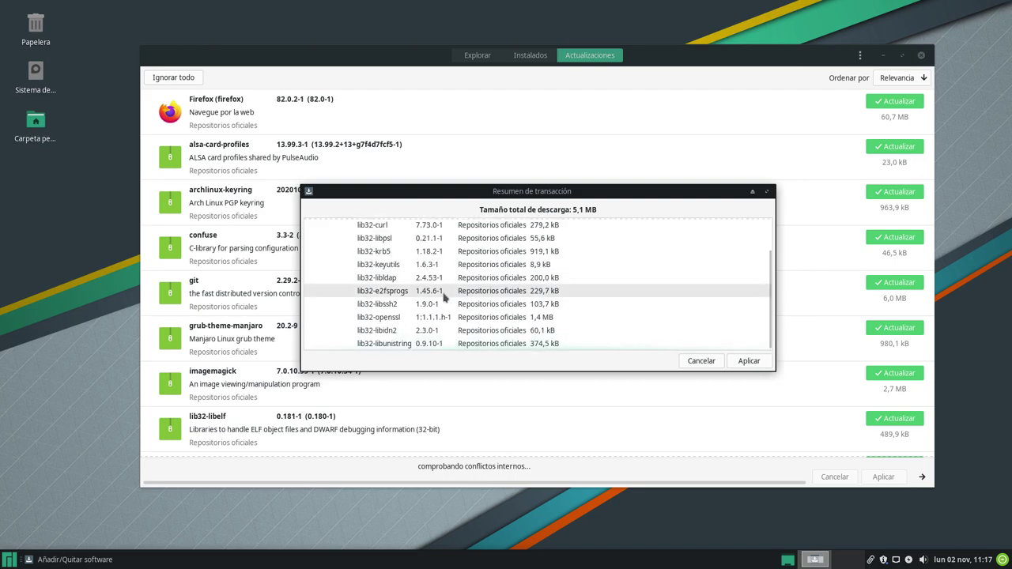
{"action": "scroll", "coordinate": [445, 289], "scroll_direction": "up", "scroll_amount": 3}
{"action": "scroll", "coordinate": [419, 299], "scroll_direction": "down", "scroll_amount": 3}
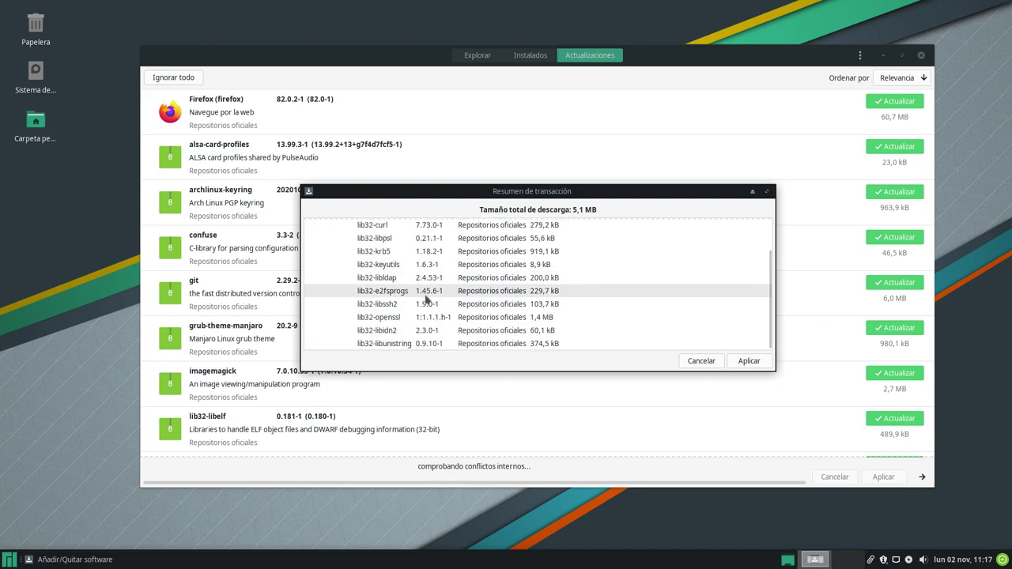
{"action": "left_click", "coordinate": [757, 365]}
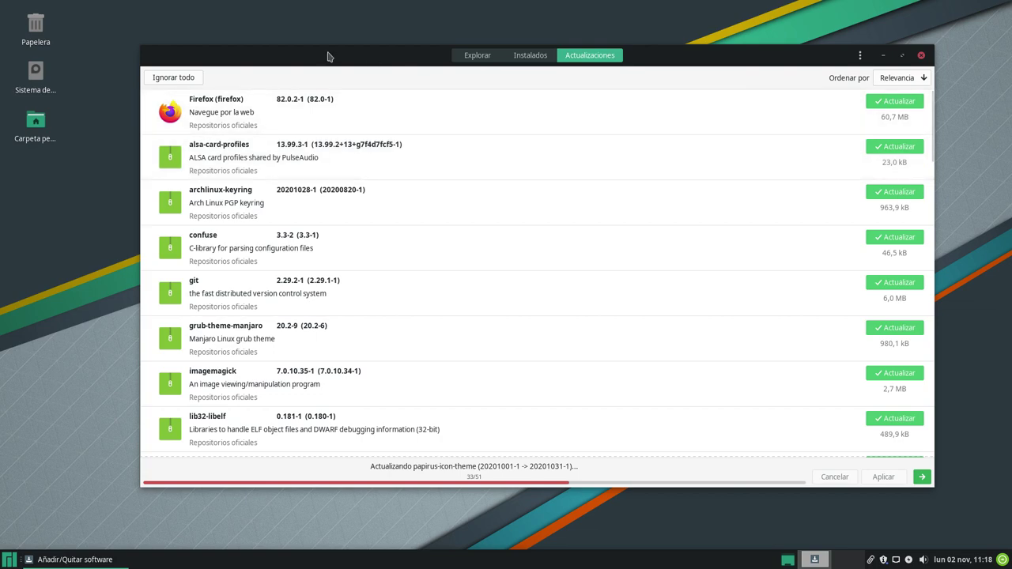
{"action": "left_click", "coordinate": [377, 60]}
{"action": "left_click_drag", "start_coordinate": [376, 59], "coordinate": [345, 50]}
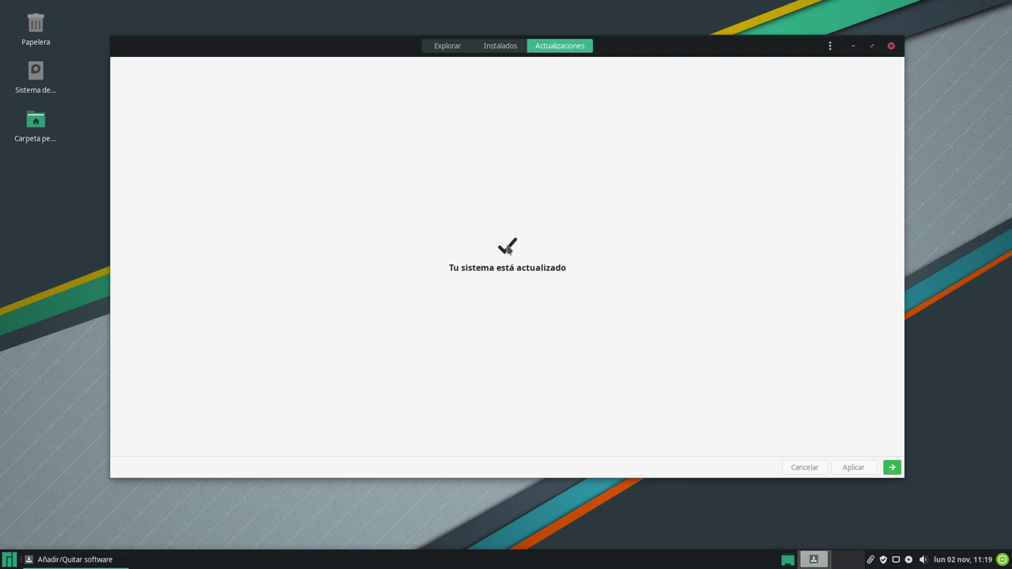
- Browse the available software by category, from Foto y Vídeo through Desarrollo, and return to Destacado
{"action": "left_click", "coordinate": [443, 48]}
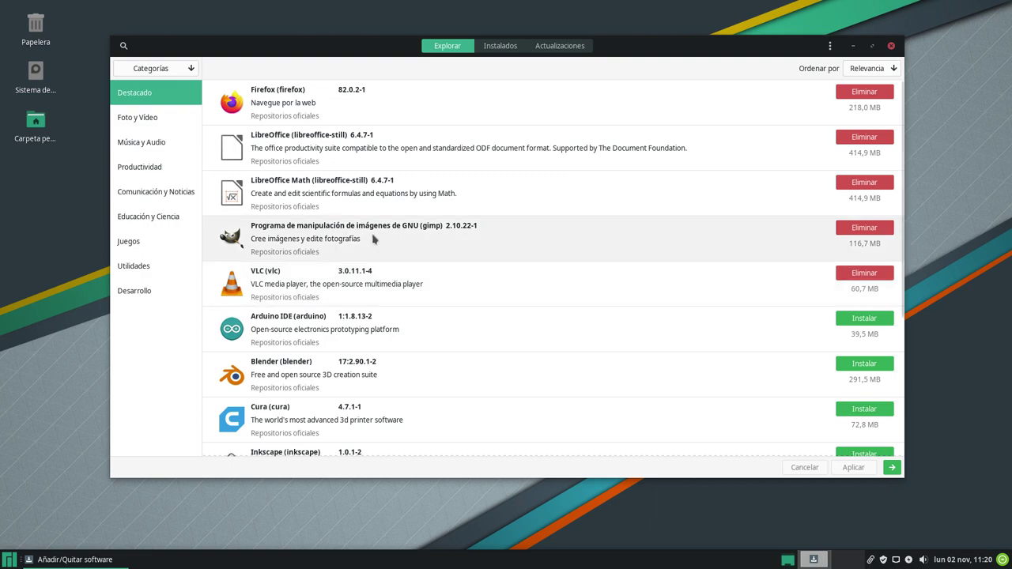
{"action": "left_click", "coordinate": [161, 118]}
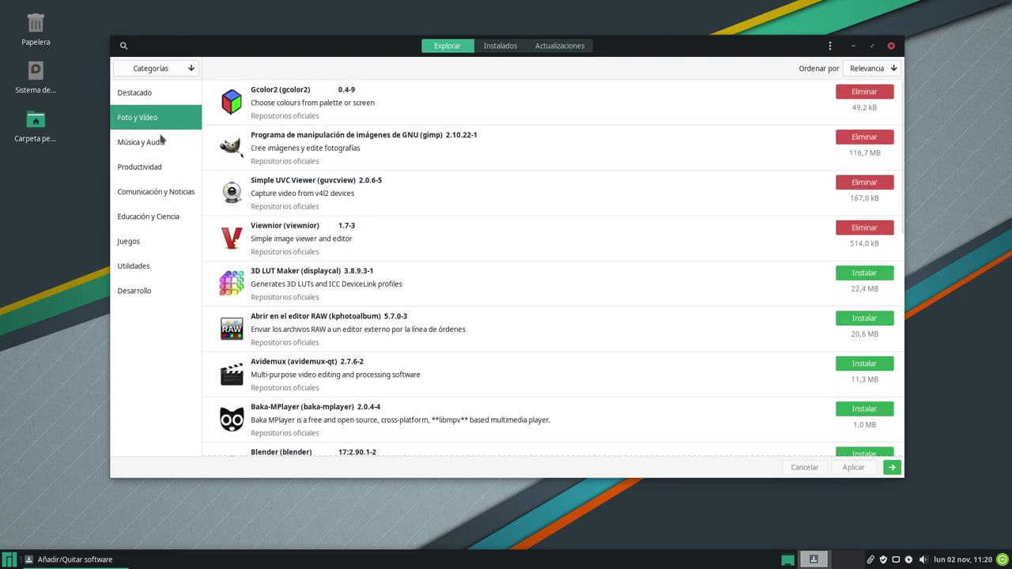
{"action": "left_click", "coordinate": [156, 143]}
{"action": "left_click", "coordinate": [158, 162]}
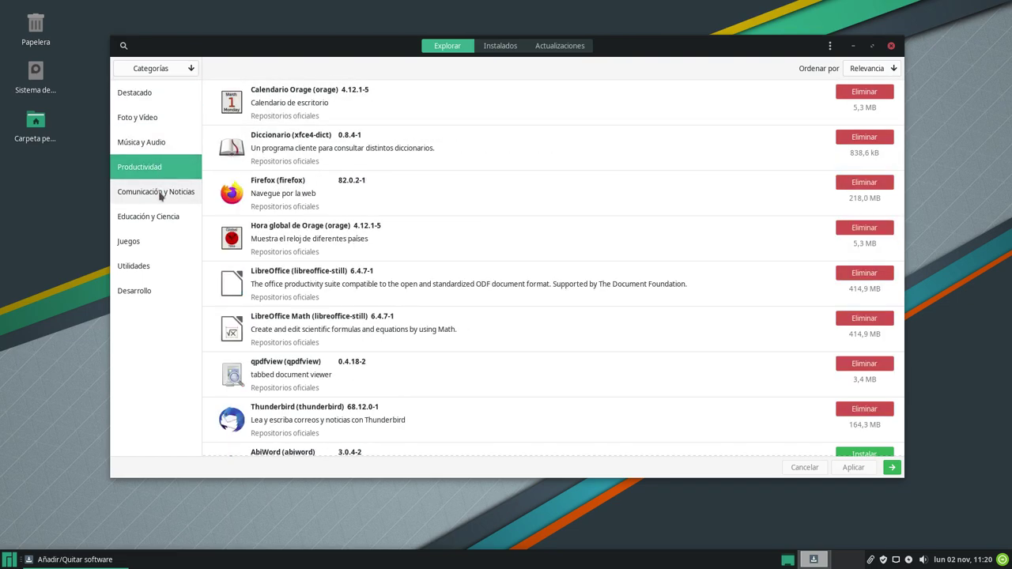
{"action": "left_click", "coordinate": [160, 192]}
{"action": "left_click", "coordinate": [145, 218]}
{"action": "left_click", "coordinate": [133, 242]}
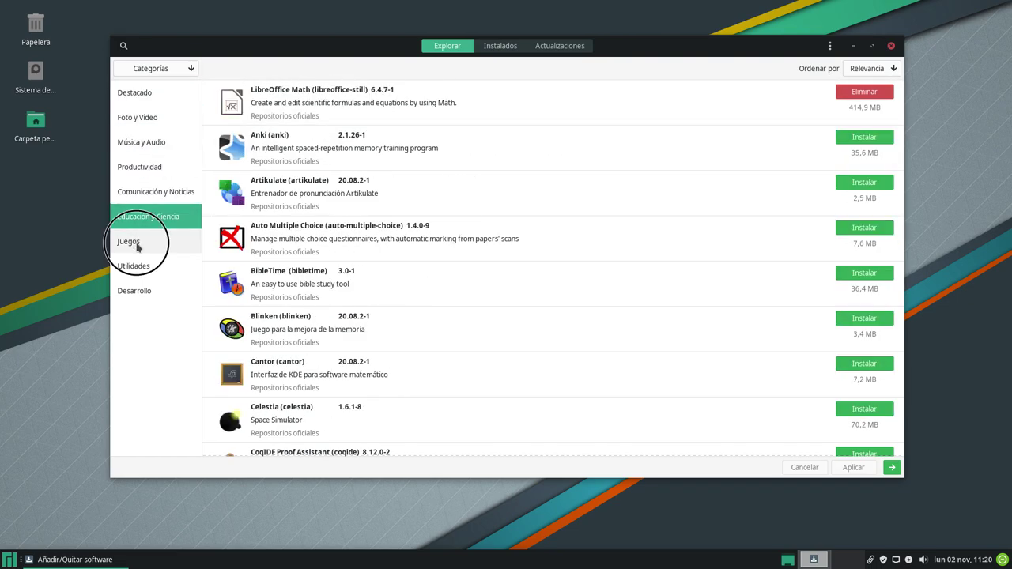
{"action": "left_click", "coordinate": [136, 266]}
{"action": "left_click", "coordinate": [141, 294]}
{"action": "left_click", "coordinate": [141, 99]}
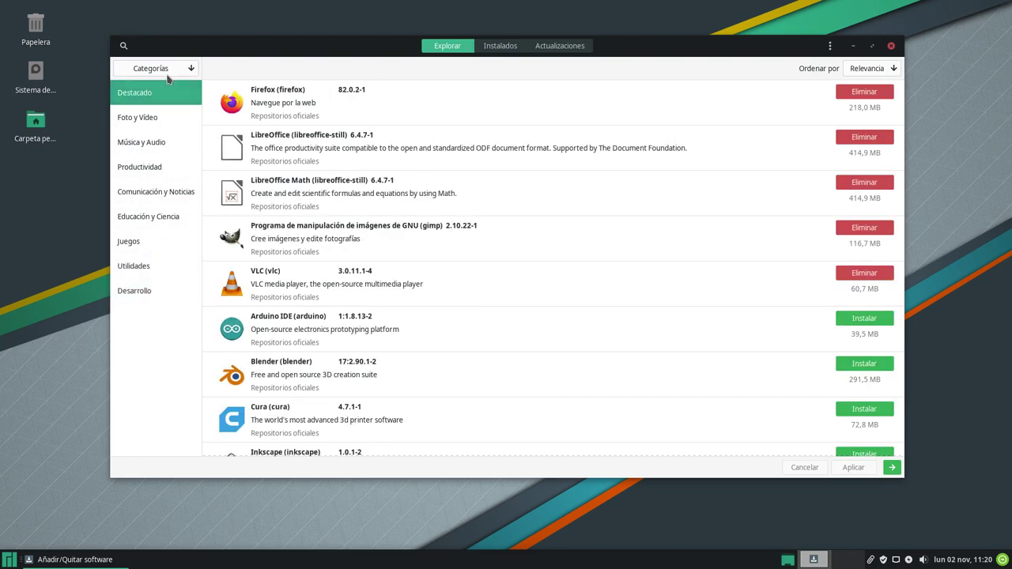
- View the available software grouped by Repositorios and return to the Categorías grouping
{"action": "left_click", "coordinate": [172, 70]}
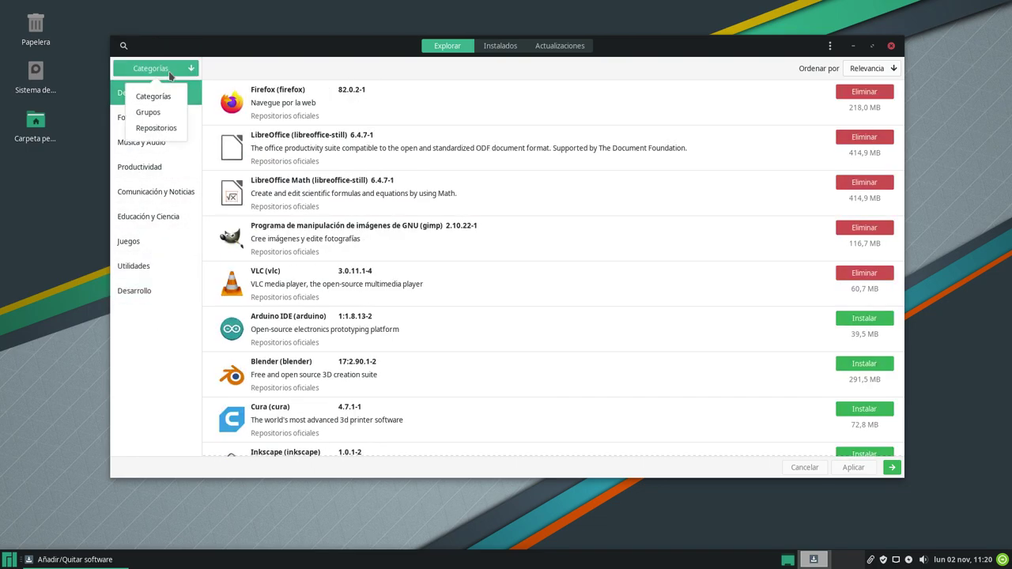
{"action": "left_click", "coordinate": [159, 128]}
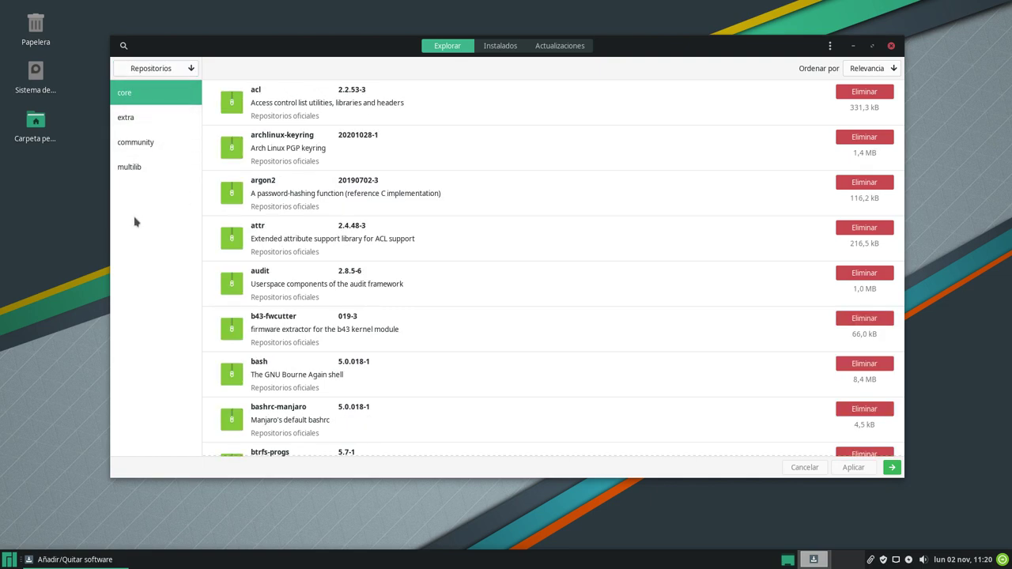
{"action": "left_click", "coordinate": [149, 75]}
{"action": "left_click", "coordinate": [150, 96]}
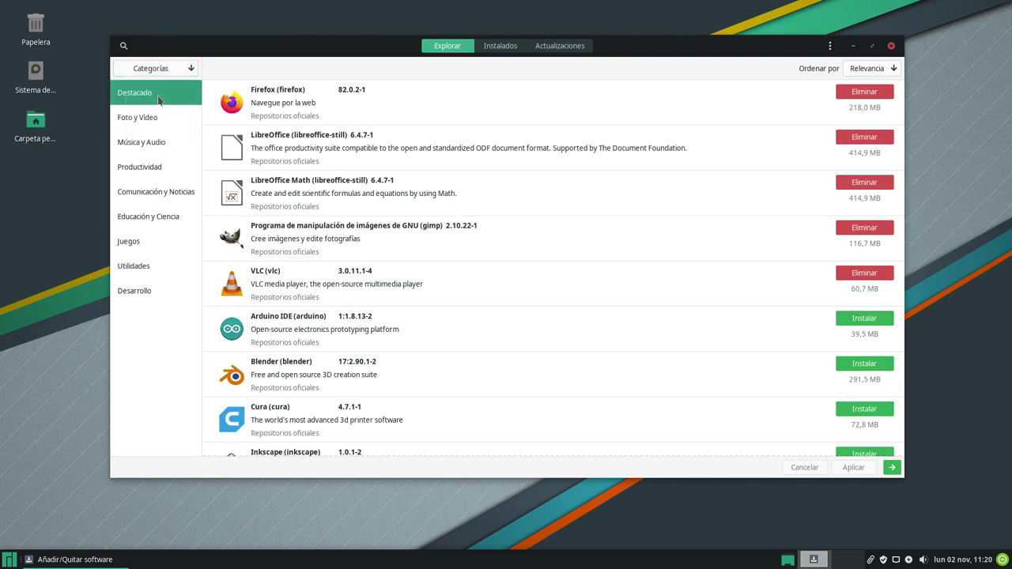
- Browse the list of installed software and check the Actualizaciones page for pending updates
{"action": "left_click", "coordinate": [500, 46]}
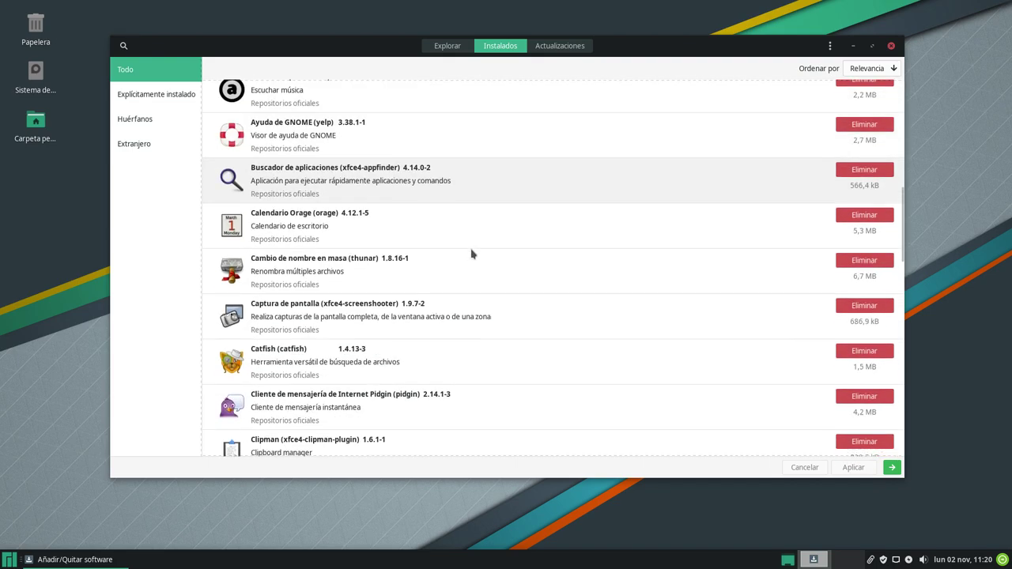
{"action": "scroll", "coordinate": [474, 245], "scroll_direction": "up", "scroll_amount": 1}
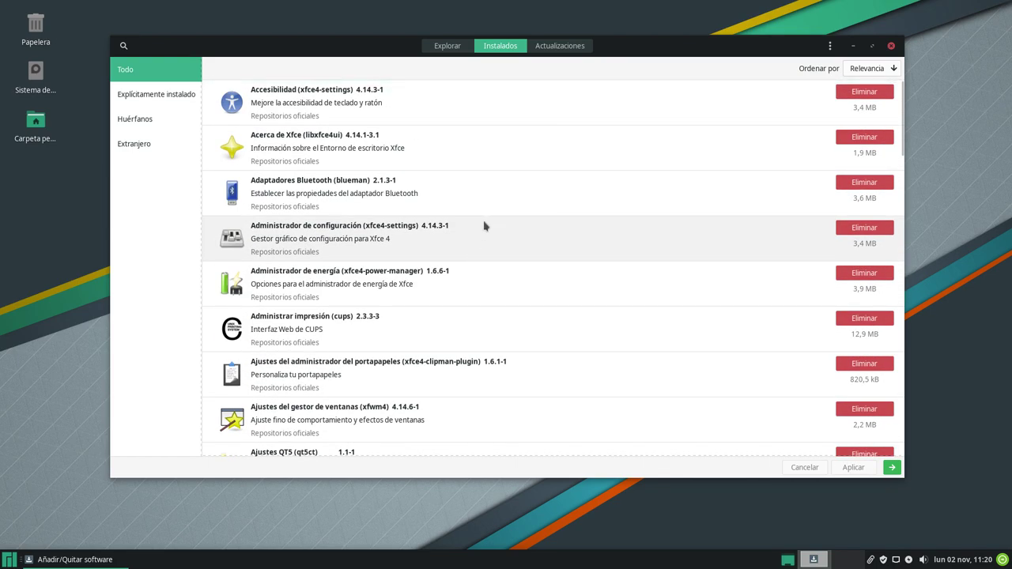
{"action": "scroll", "coordinate": [634, 288], "scroll_direction": "down", "scroll_amount": 5}
{"action": "scroll", "coordinate": [656, 285], "scroll_direction": "down", "scroll_amount": 3}
{"action": "scroll", "coordinate": [677, 282], "scroll_direction": "up", "scroll_amount": 8}
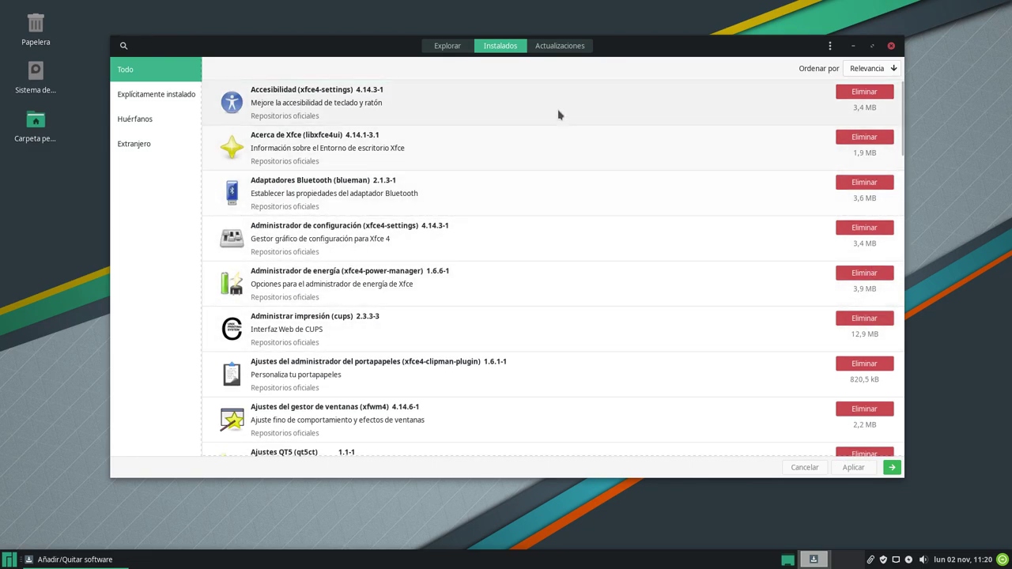
{"action": "left_click", "coordinate": [549, 46]}
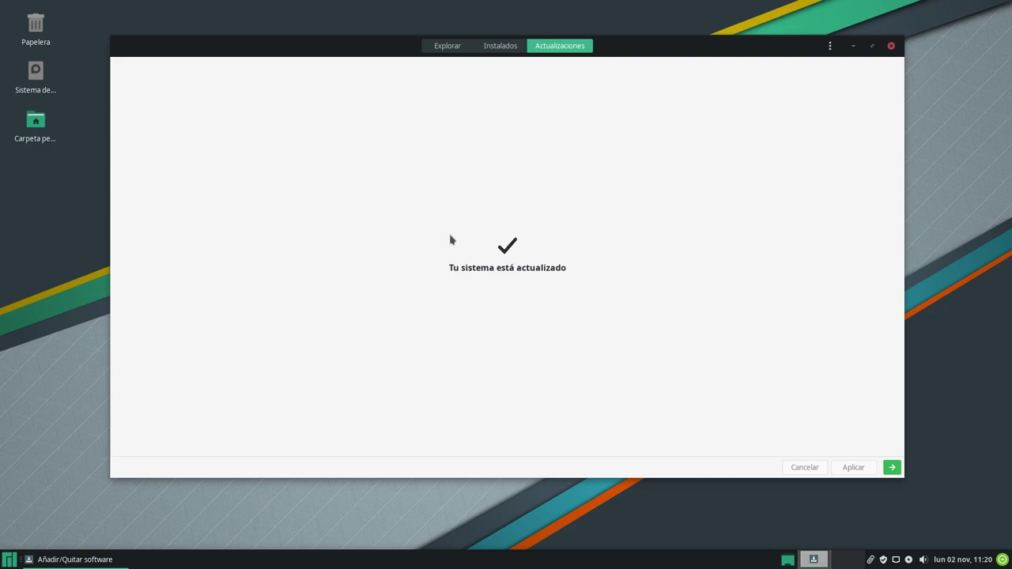
- View the Acerca de Pamac information and close the software manager
{"action": "left_click", "coordinate": [832, 46]}
{"action": "left_click", "coordinate": [811, 140]}
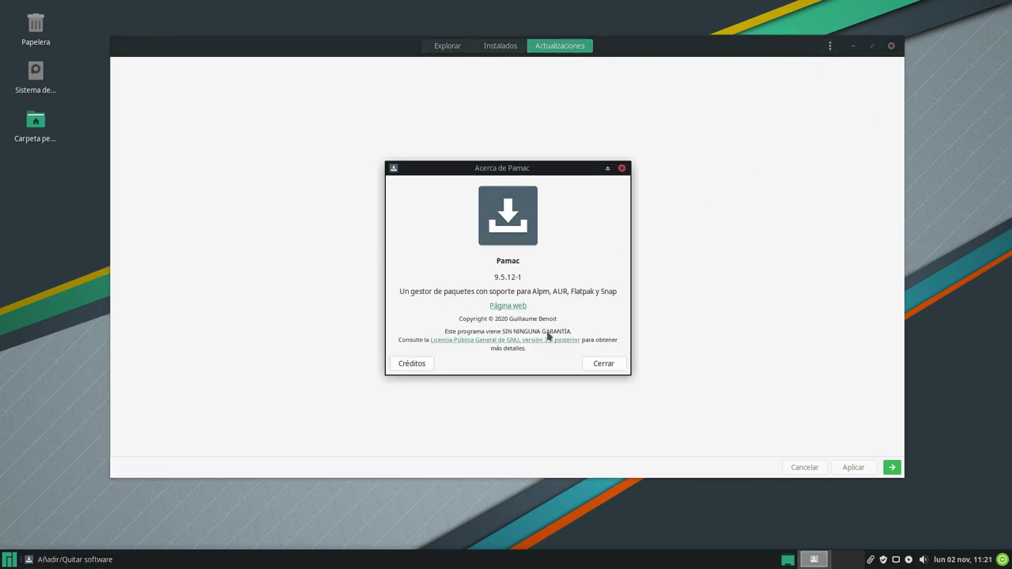
{"action": "left_click", "coordinate": [619, 365]}
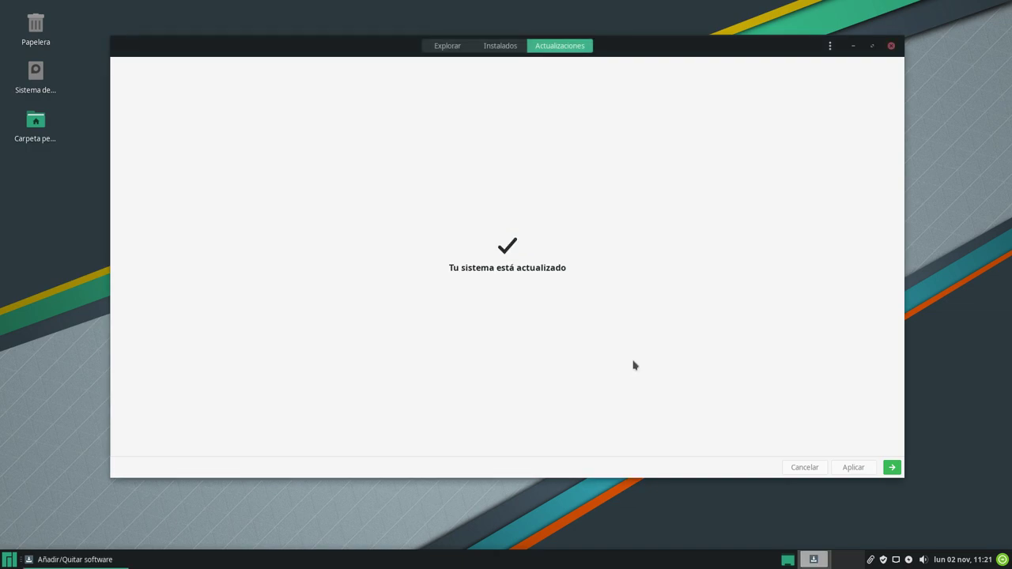
{"action": "left_click", "coordinate": [892, 46]}
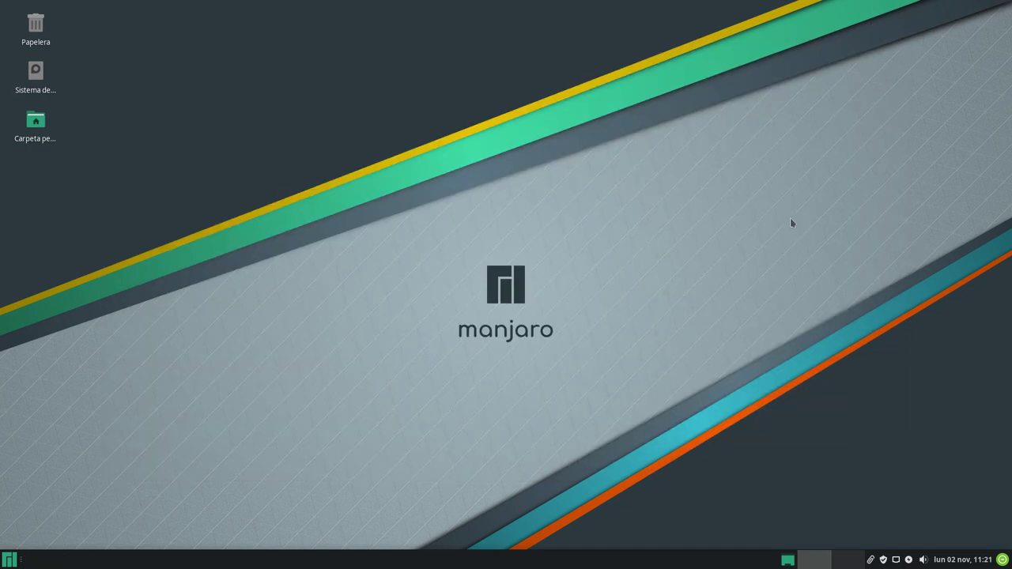
- Inspect the clock's calendar, the audio volume controls and the wired network connection options, dismissing each one
{"action": "left_click", "coordinate": [966, 559]}
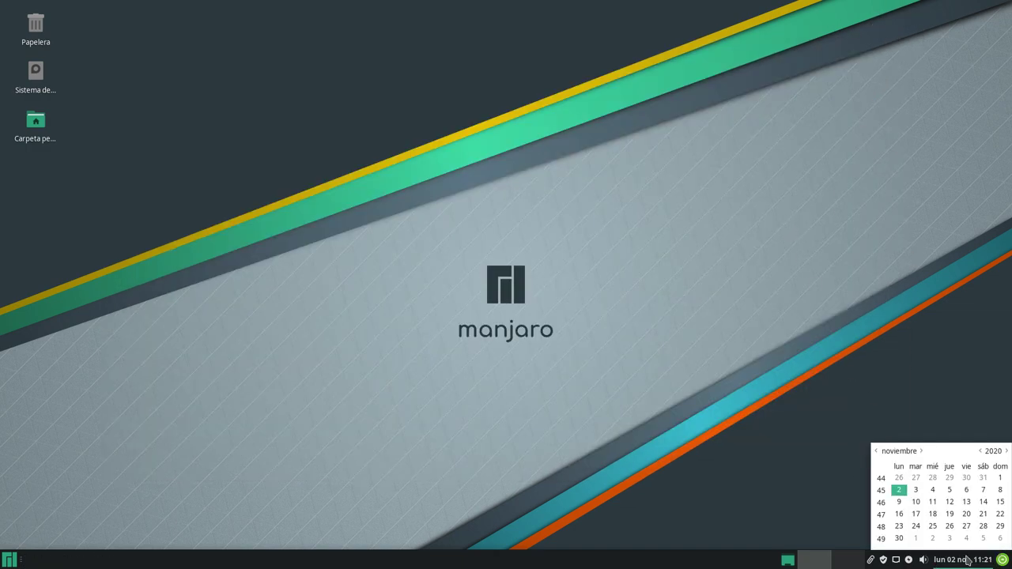
{"action": "left_click", "coordinate": [928, 388]}
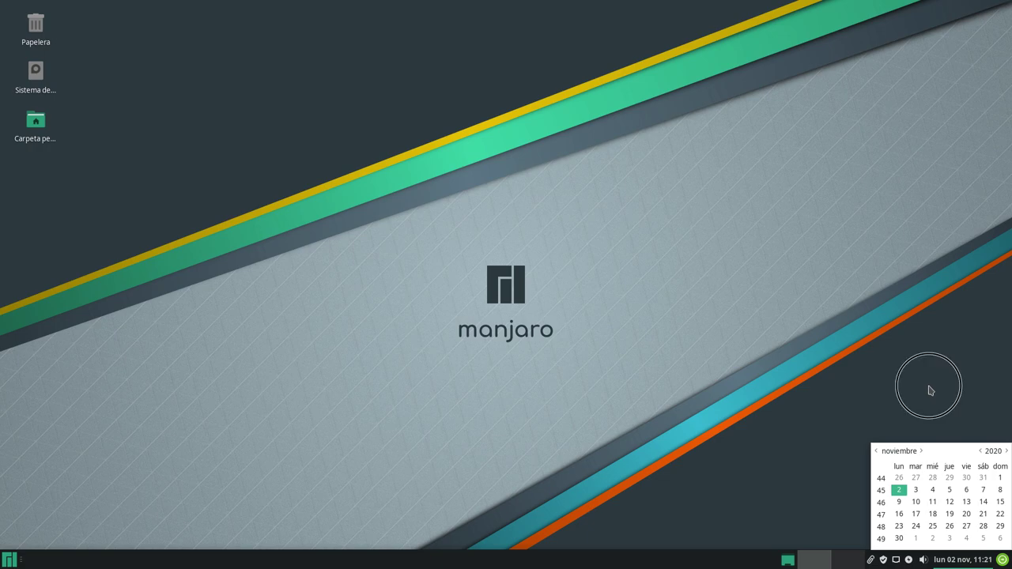
{"action": "left_click", "coordinate": [921, 562]}
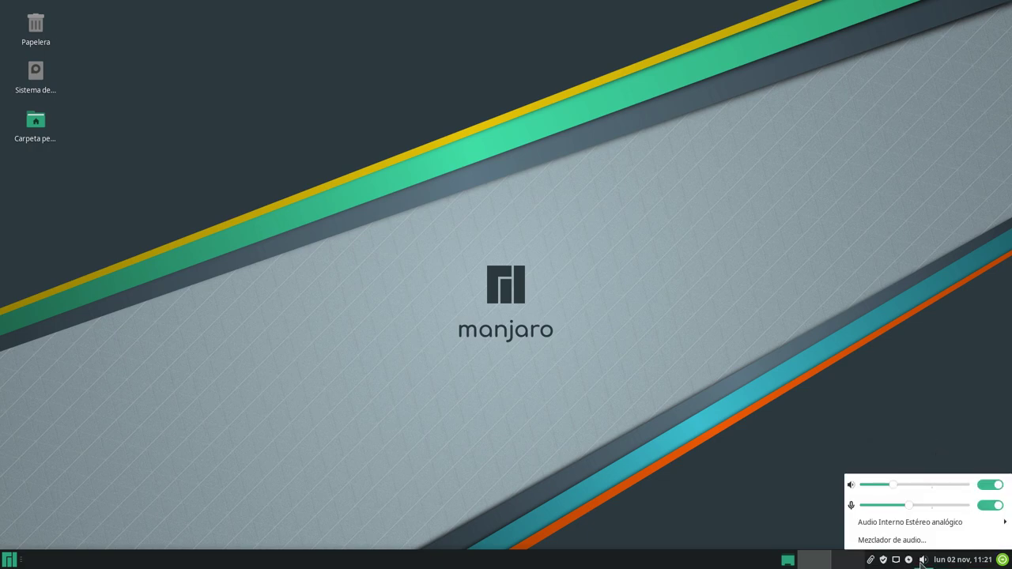
{"action": "left_click", "coordinate": [930, 377]}
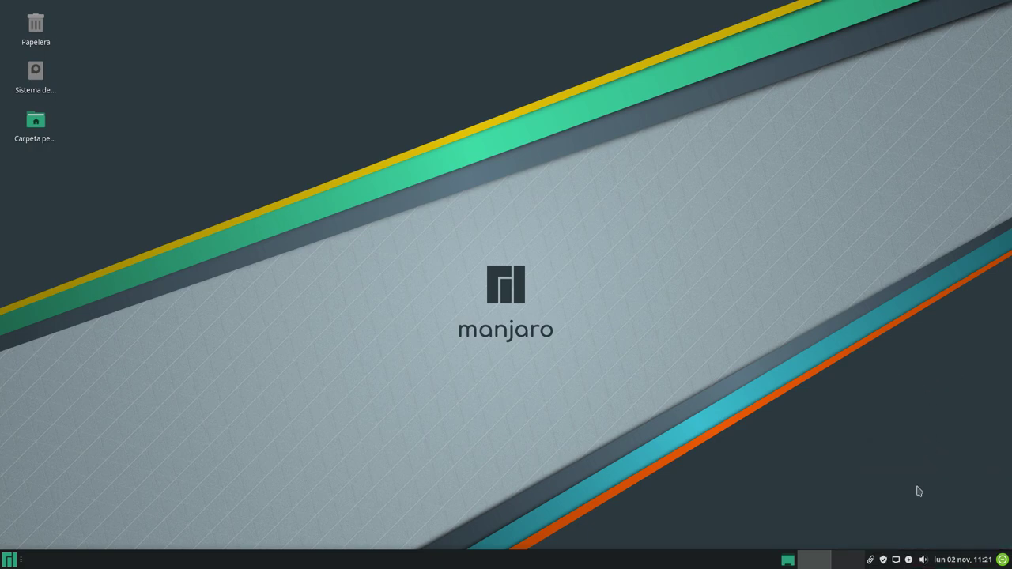
{"action": "left_click", "coordinate": [908, 562]}
{"action": "left_click", "coordinate": [896, 561]}
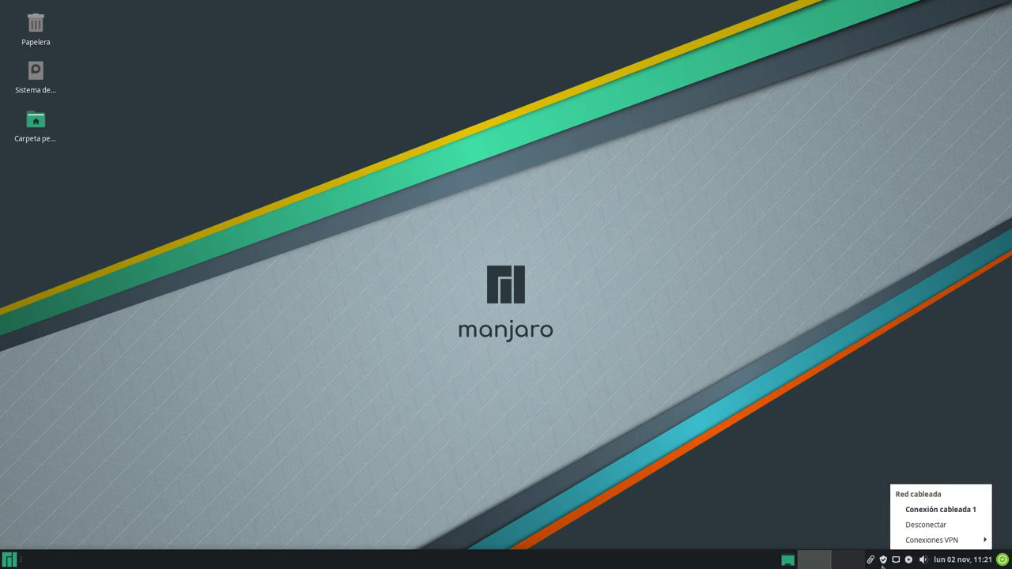
{"action": "left_click", "coordinate": [859, 460]}
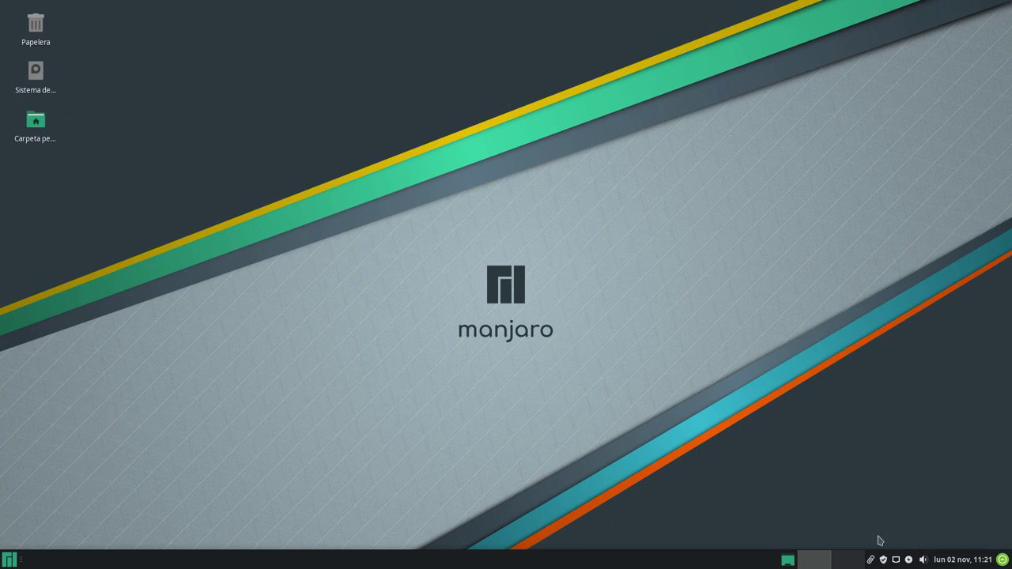
- Check the clipboard tray item, visit the second workspace and return to the first, and look at the Whisker application menu
{"action": "left_click", "coordinate": [872, 561]}
{"action": "left_click", "coordinate": [797, 456]}
{"action": "left_click", "coordinate": [840, 563]}
{"action": "left_click", "coordinate": [819, 561]}
{"action": "left_click", "coordinate": [9, 559]}
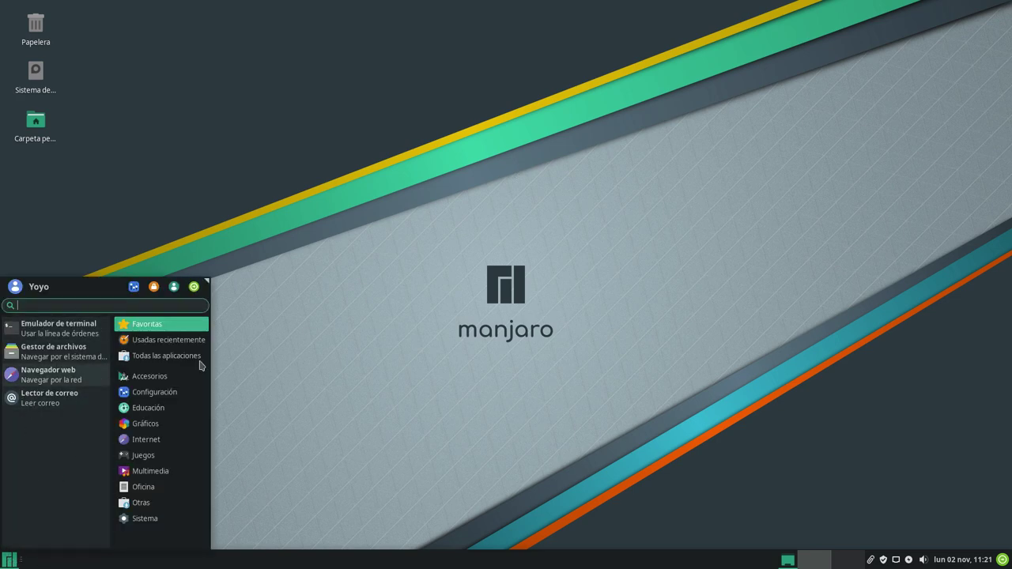
{"action": "left_click", "coordinate": [388, 150]}
- Open Preferencias del panel for the desktop panel, enlarge its window and place it higher on the desktop
{"action": "right_click", "coordinate": [337, 564]}
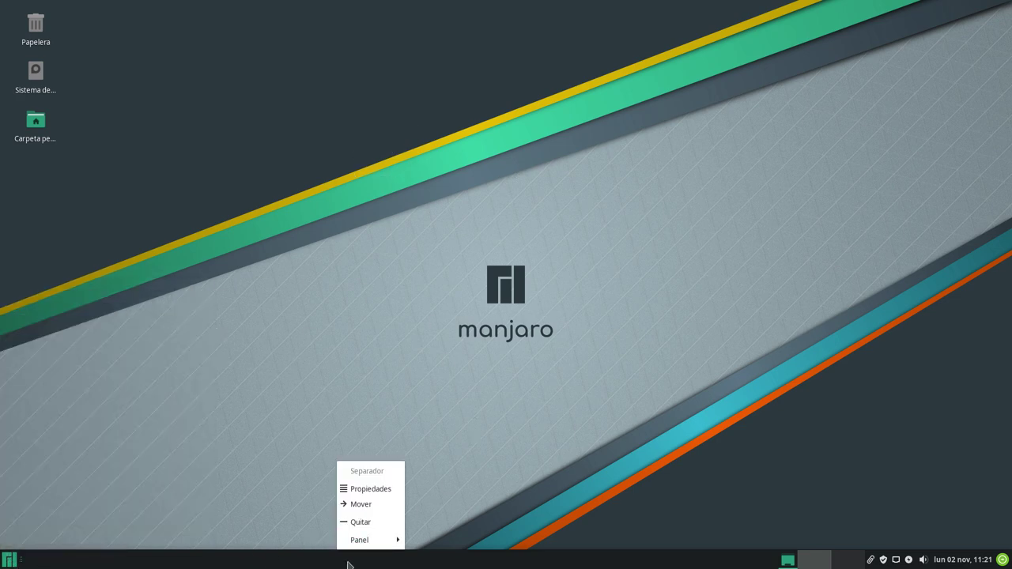
{"action": "mouse_move", "coordinate": [392, 543]}
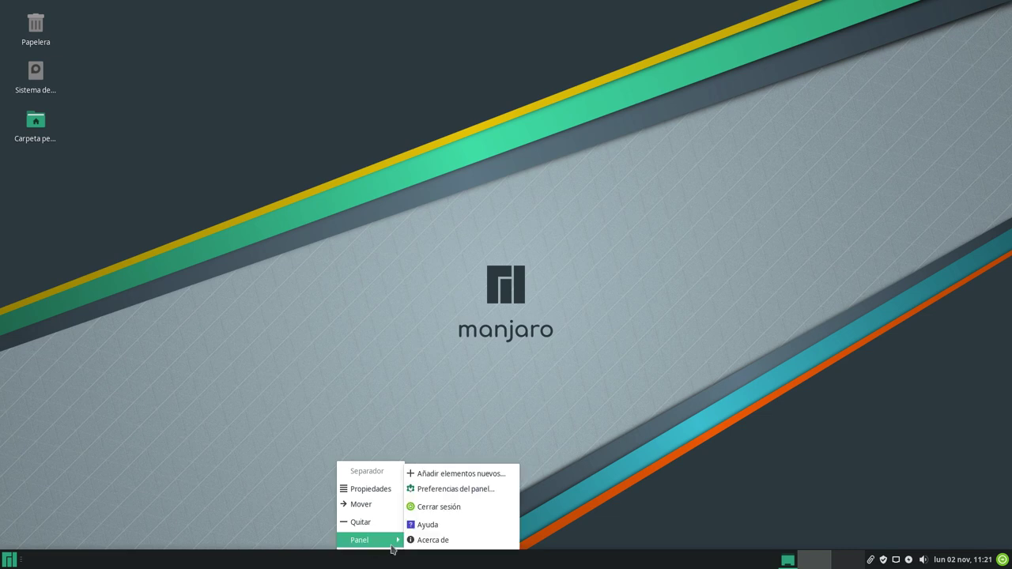
{"action": "left_click", "coordinate": [458, 492]}
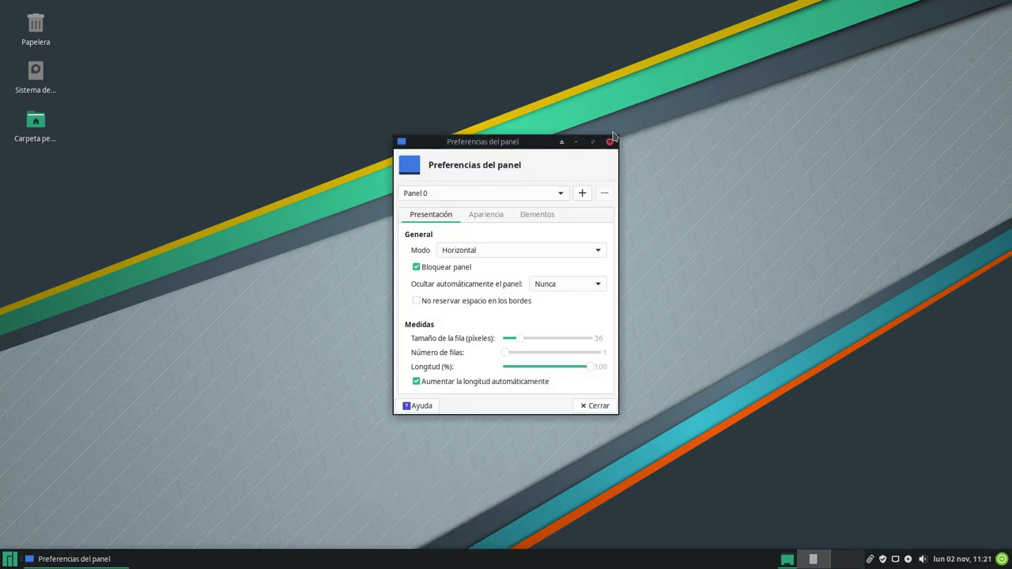
{"action": "left_click_drag", "start_coordinate": [618, 136], "coordinate": [747, 36]}
{"action": "left_click_drag", "start_coordinate": [577, 49], "coordinate": [544, 56]}
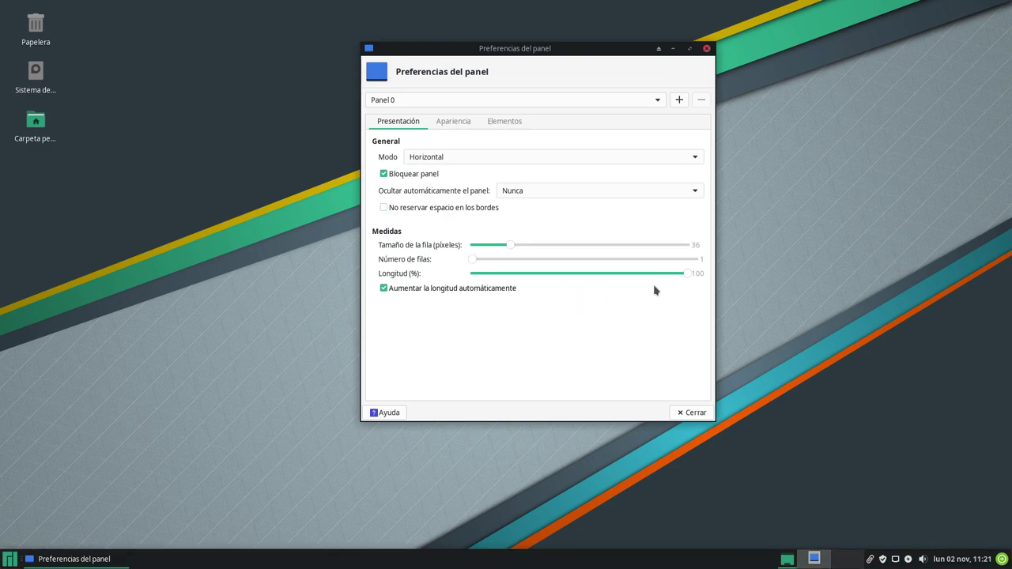
- Review the panel's Apariencia settings and Elementos list, and inspect the Área de notificación properties
{"action": "left_click", "coordinate": [453, 121]}
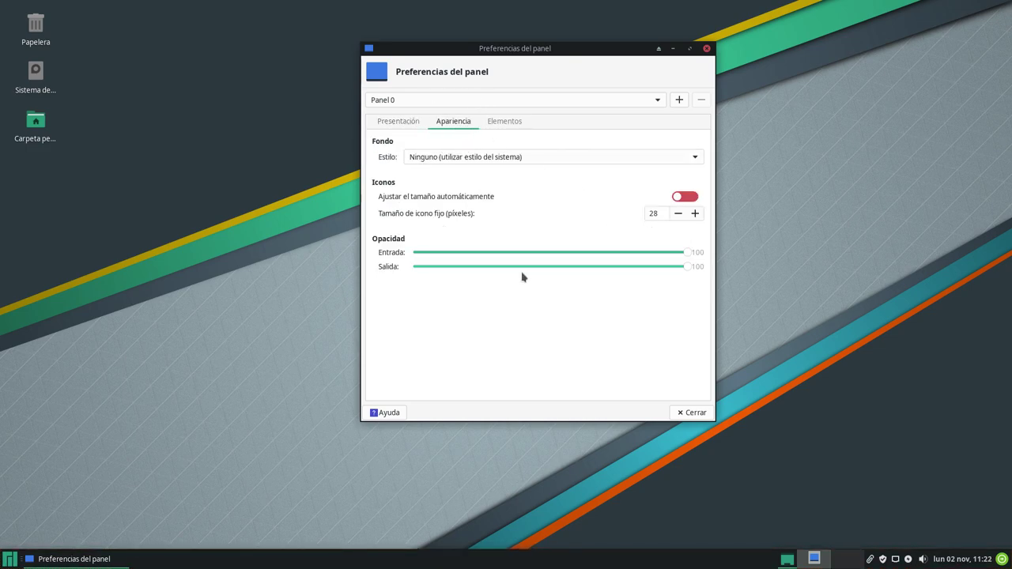
{"action": "left_click", "coordinate": [499, 127]}
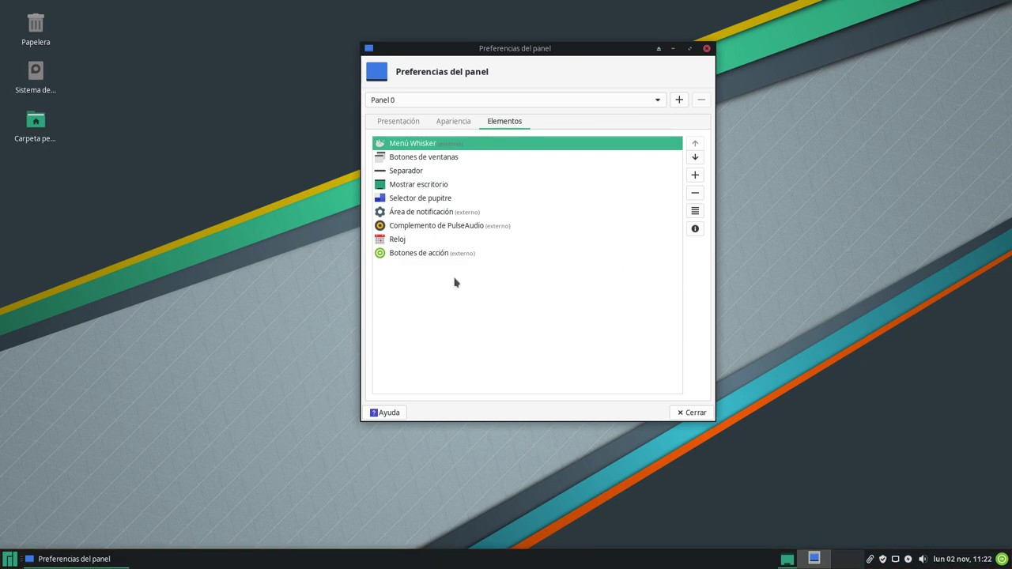
{"action": "left_click", "coordinate": [445, 215]}
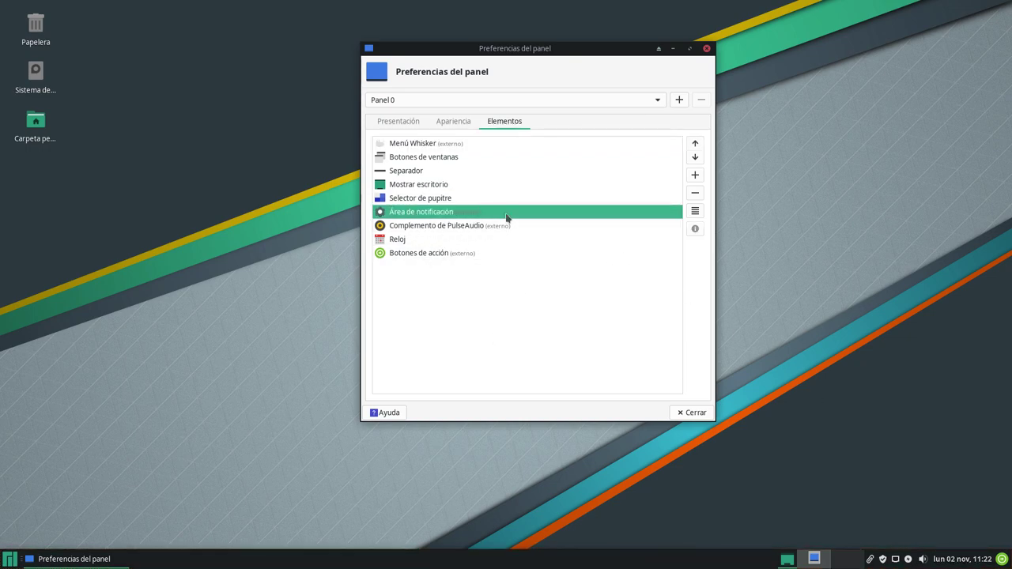
{"action": "left_click", "coordinate": [695, 211]}
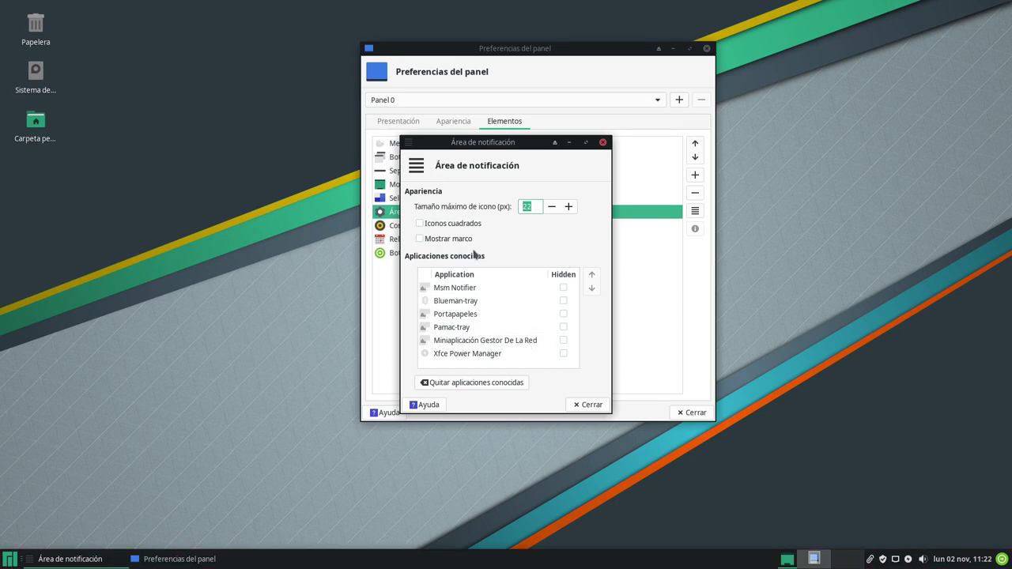
{"action": "left_click", "coordinate": [603, 142]}
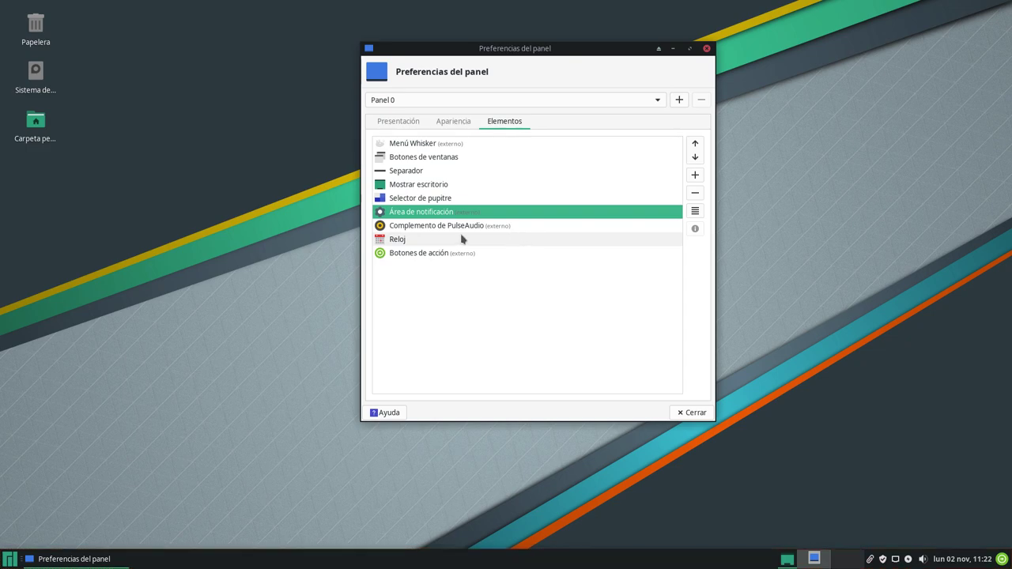
- Inspect the properties of the Complemento de PulseAudio panel element and close the panel preferences
{"action": "left_click", "coordinate": [436, 229]}
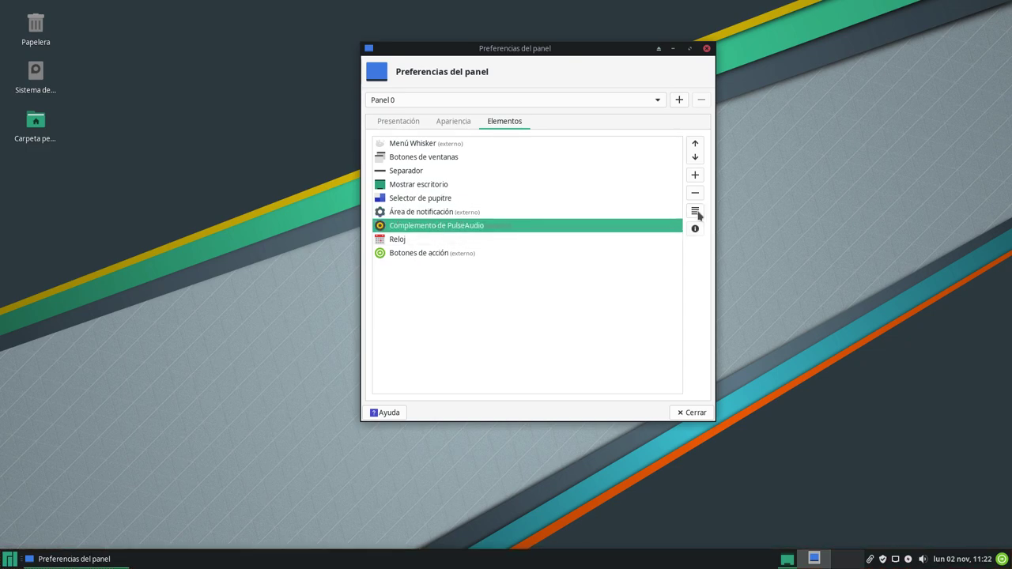
{"action": "left_click", "coordinate": [696, 211]}
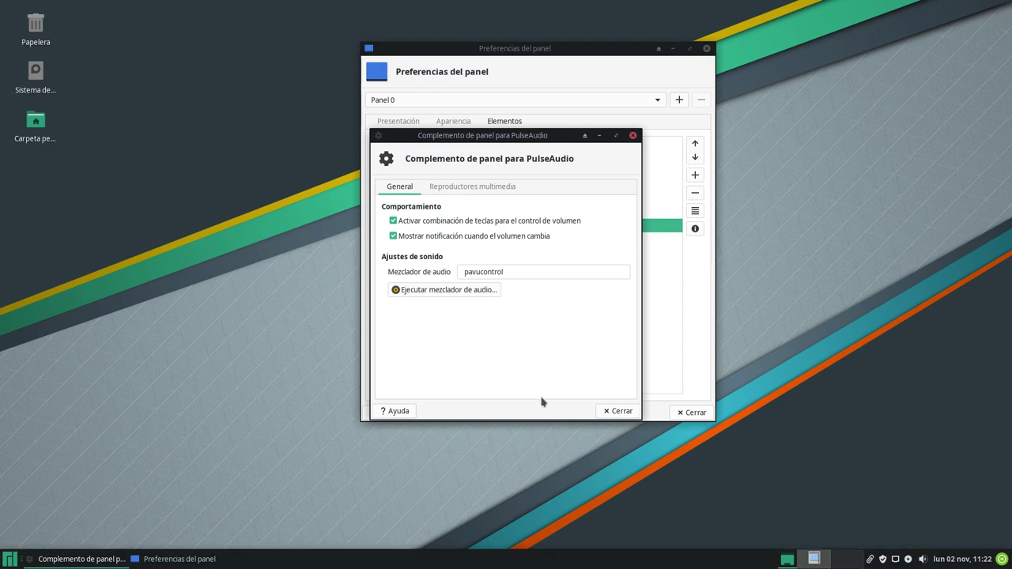
{"action": "left_click", "coordinate": [629, 413]}
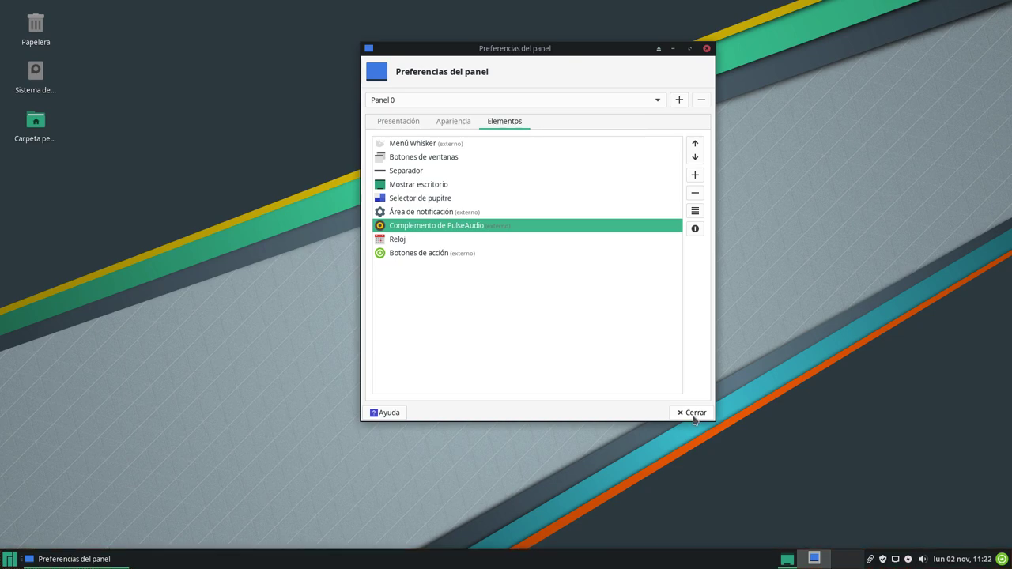
{"action": "left_click", "coordinate": [695, 416]}
- View the Acerca de Xfce information from the desktop's Aplicaciones list and close it
{"action": "right_click", "coordinate": [397, 160]}
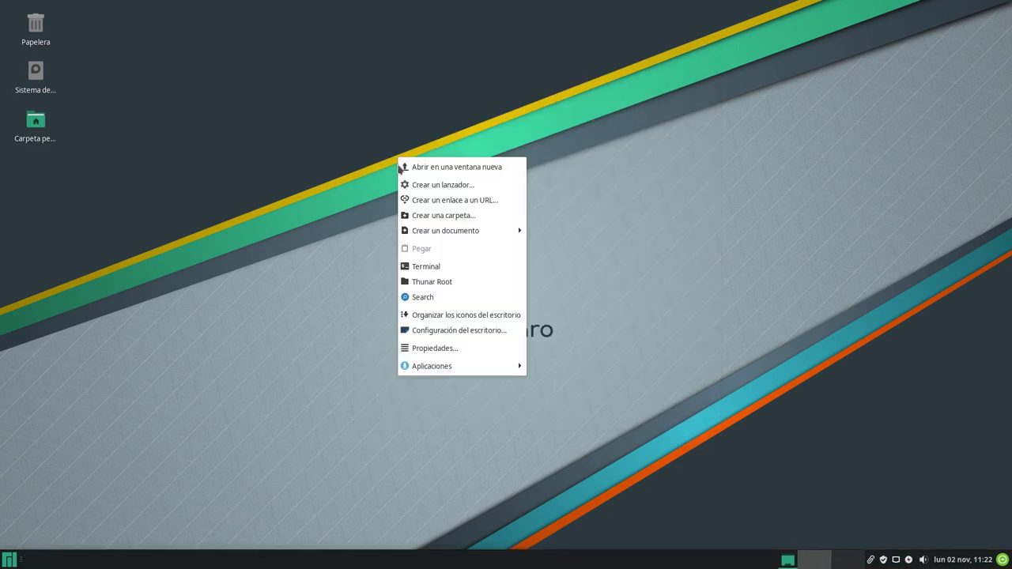
{"action": "mouse_move", "coordinate": [456, 370]}
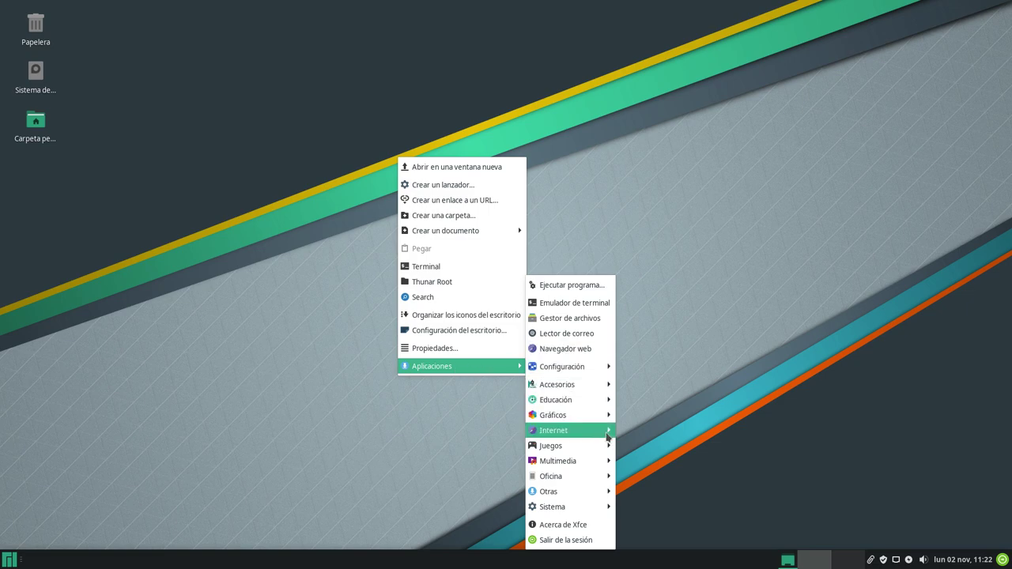
{"action": "left_click", "coordinate": [588, 525]}
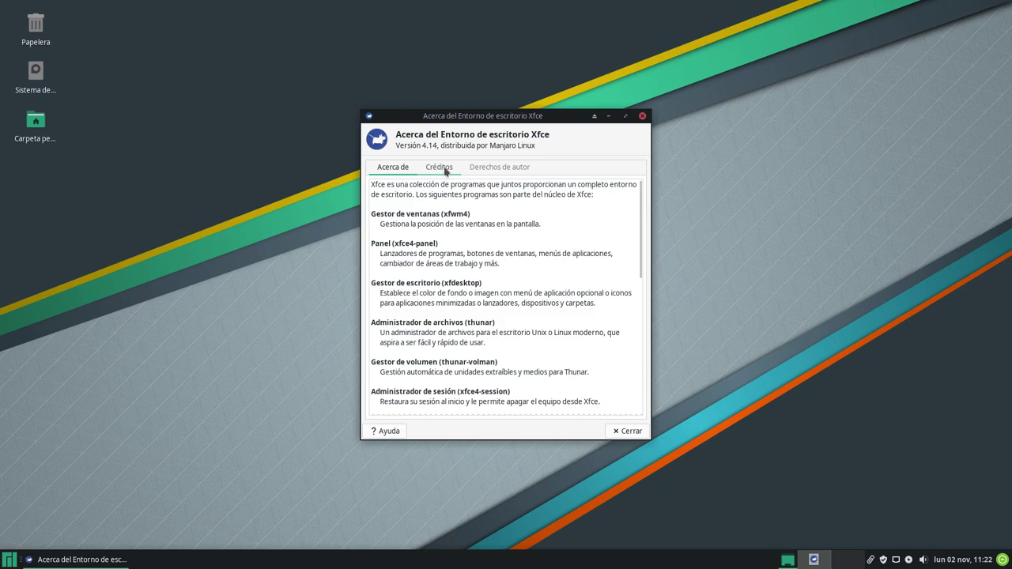
{"action": "left_click", "coordinate": [618, 433]}
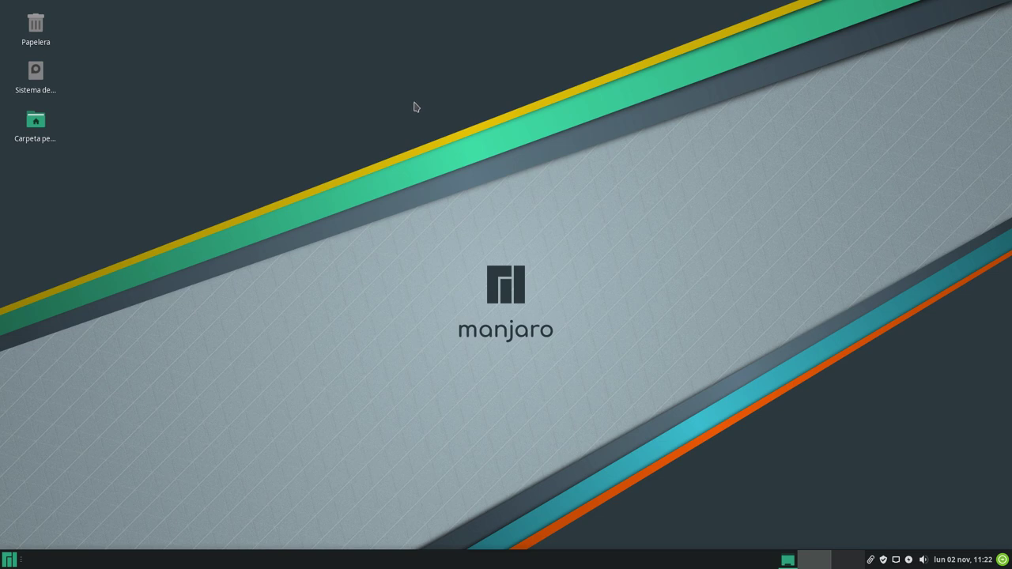
- Review the desktop context options, open Thunar Root by authenticating with the account password, and shift its window slightly
{"action": "right_click", "coordinate": [369, 99]}
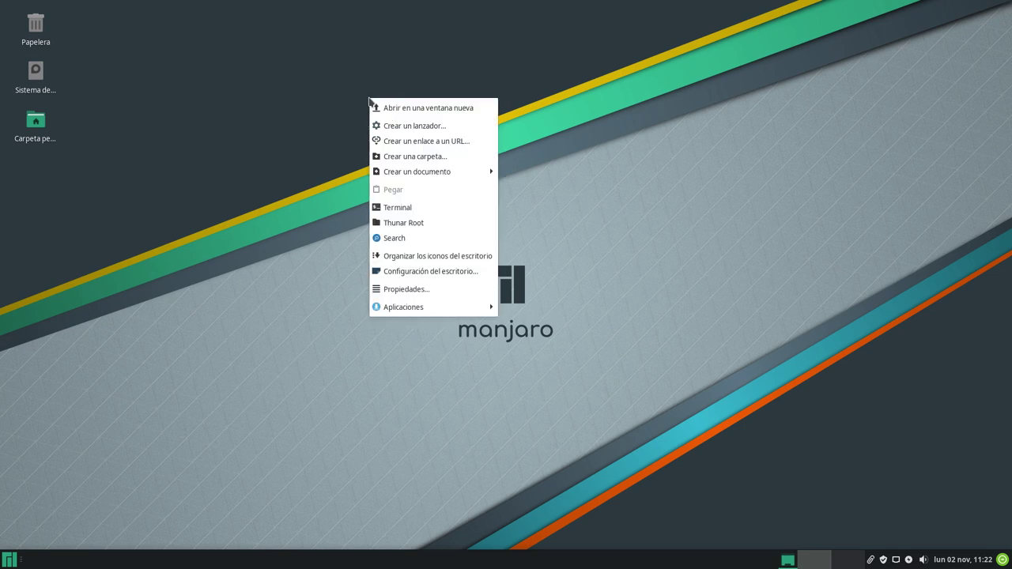
{"action": "left_click", "coordinate": [267, 52]}
{"action": "right_click", "coordinate": [267, 53]}
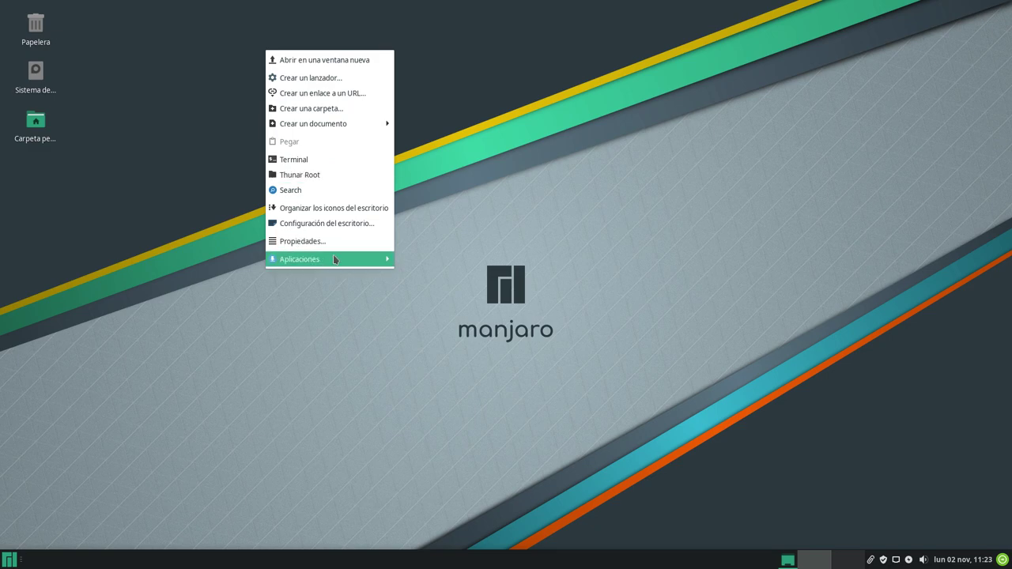
{"action": "left_click", "coordinate": [329, 174]}
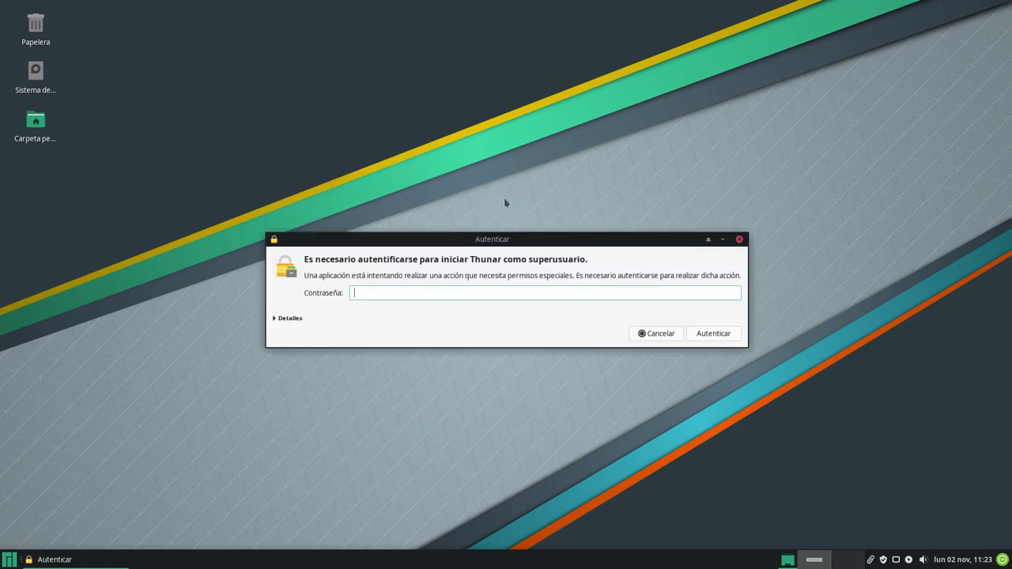
{"action": "type", "text": "••••••"}
{"action": "key", "text": "Return"}
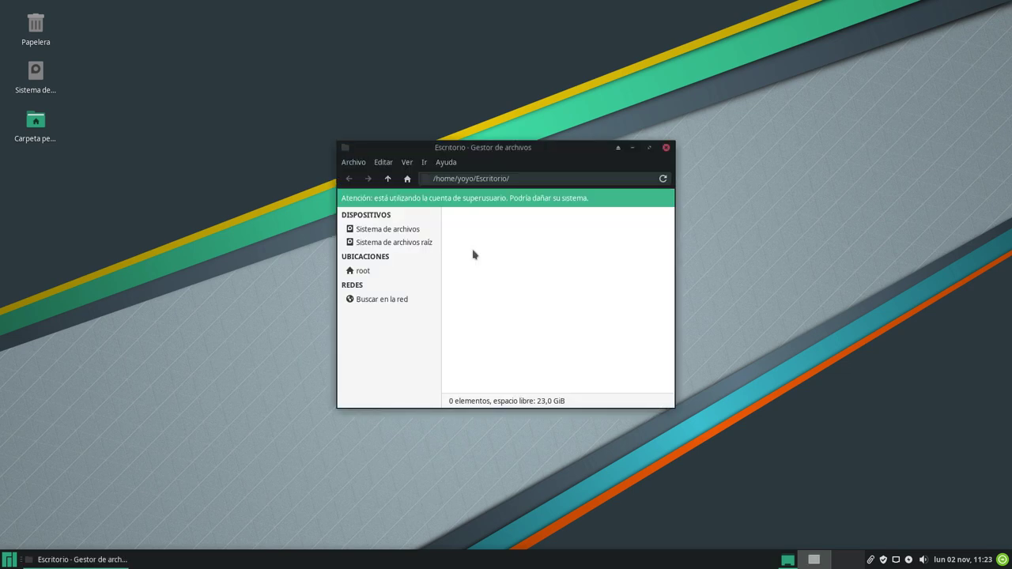
{"action": "left_click_drag", "start_coordinate": [558, 150], "coordinate": [522, 140]}
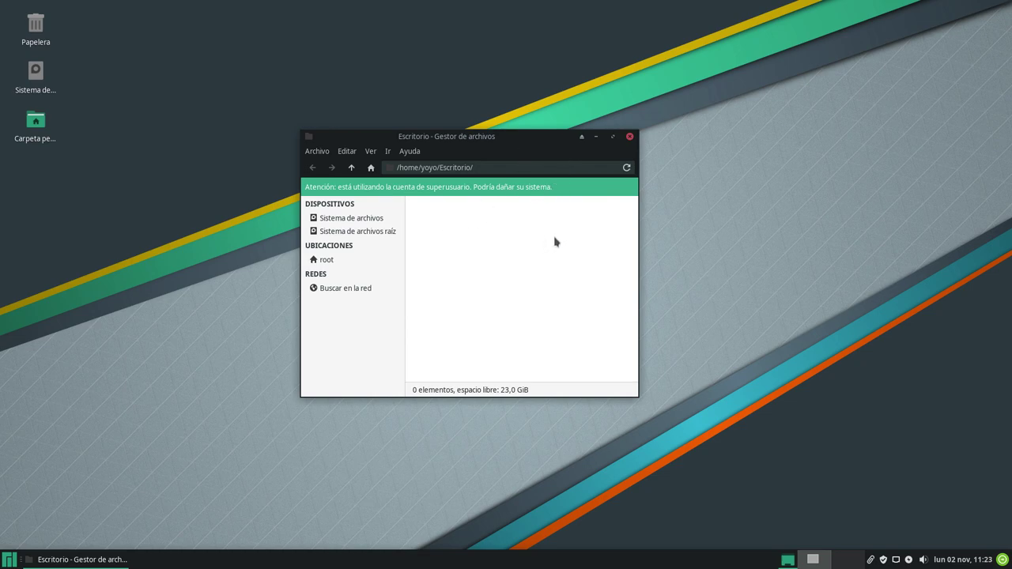
- Close the root file manager and make the applications menu slightly taller
{"action": "left_click", "coordinate": [629, 136]}
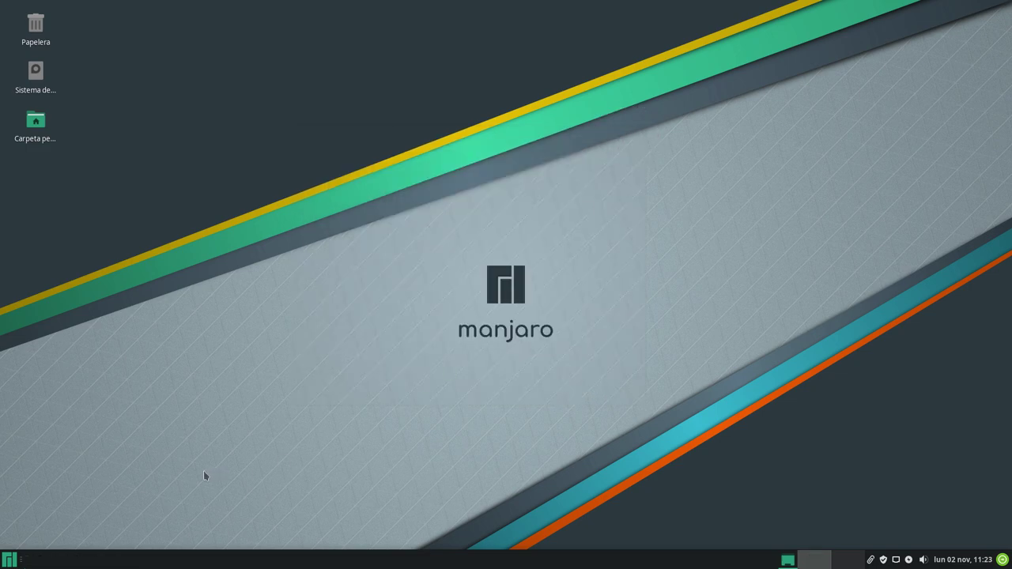
{"action": "left_click", "coordinate": [10, 560]}
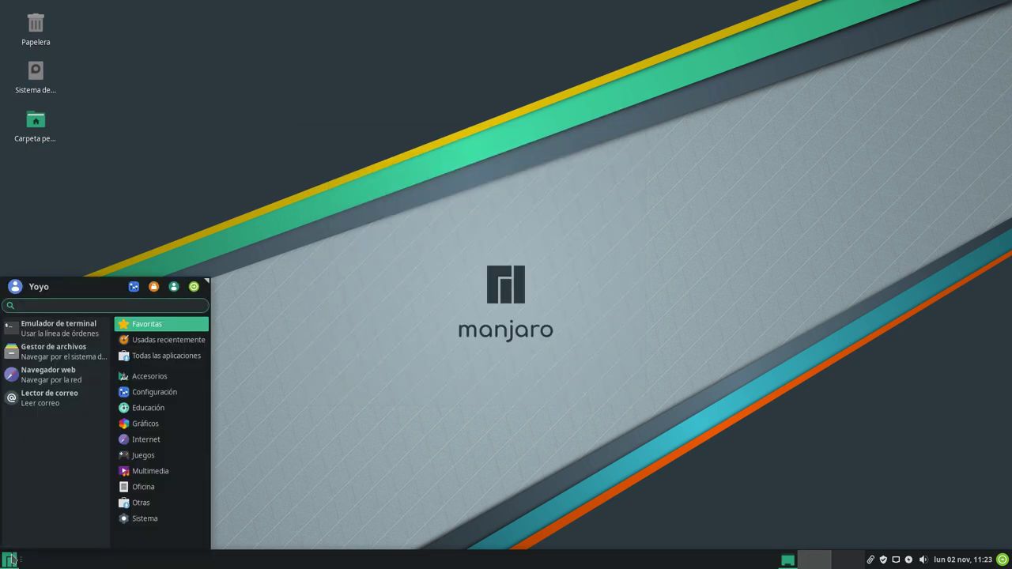
{"action": "left_click_drag", "start_coordinate": [204, 280], "coordinate": [202, 250]}
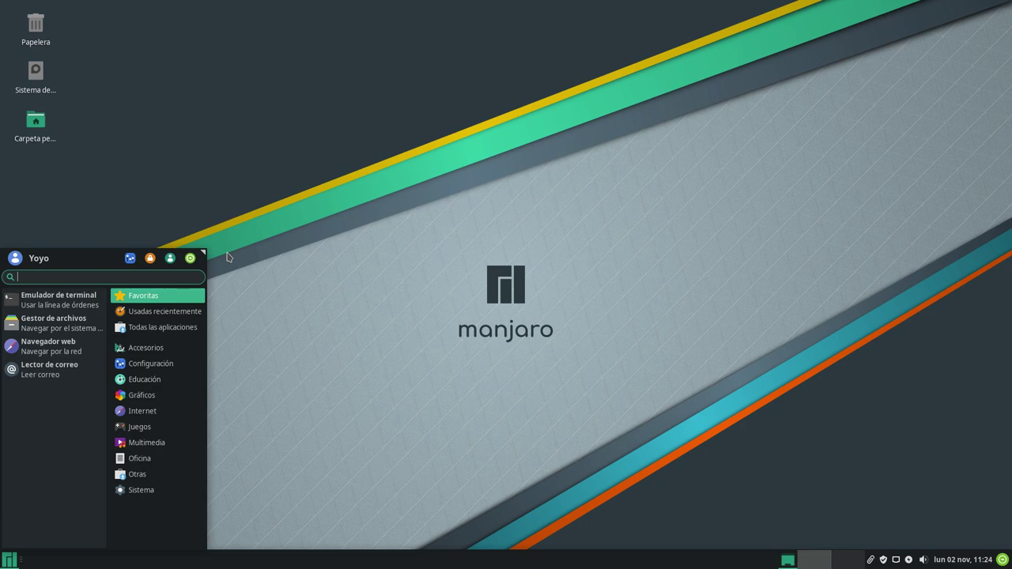
{"action": "left_click", "coordinate": [313, 246]}
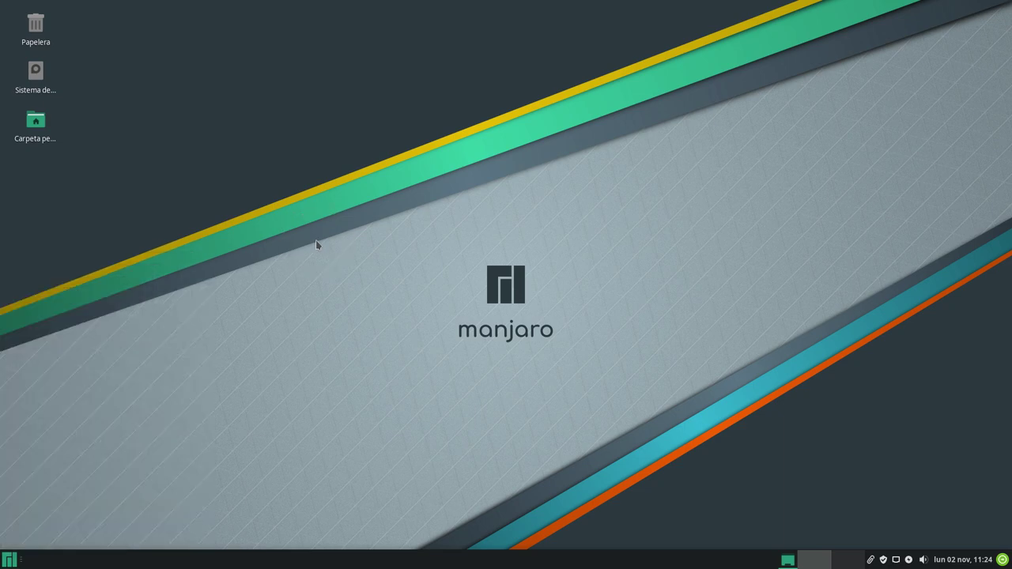
{"action": "left_click", "coordinate": [8, 561]}
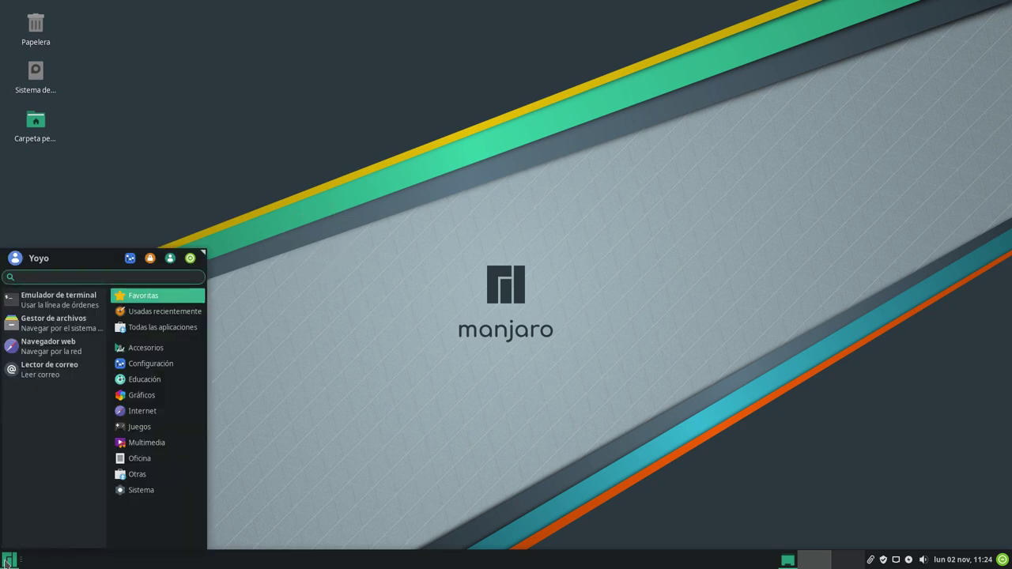
{"action": "left_click", "coordinate": [337, 290]}
- Open the home folder from the desktop, try the file manager window at several sizes, and close it
{"action": "double_click", "coordinate": [36, 123]}
{"action": "left_click_drag", "start_coordinate": [416, 118], "coordinate": [303, 84]}
{"action": "left_click_drag", "start_coordinate": [562, 377], "coordinate": [674, 420]}
{"action": "left_click_drag", "start_coordinate": [501, 113], "coordinate": [506, 99]}
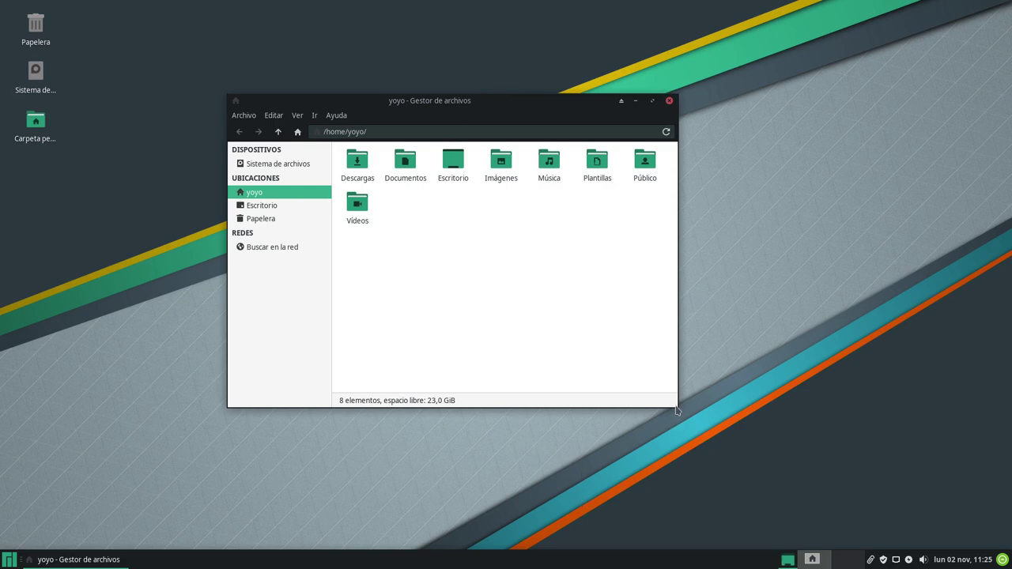
{"action": "left_click_drag", "start_coordinate": [677, 411], "coordinate": [773, 438]}
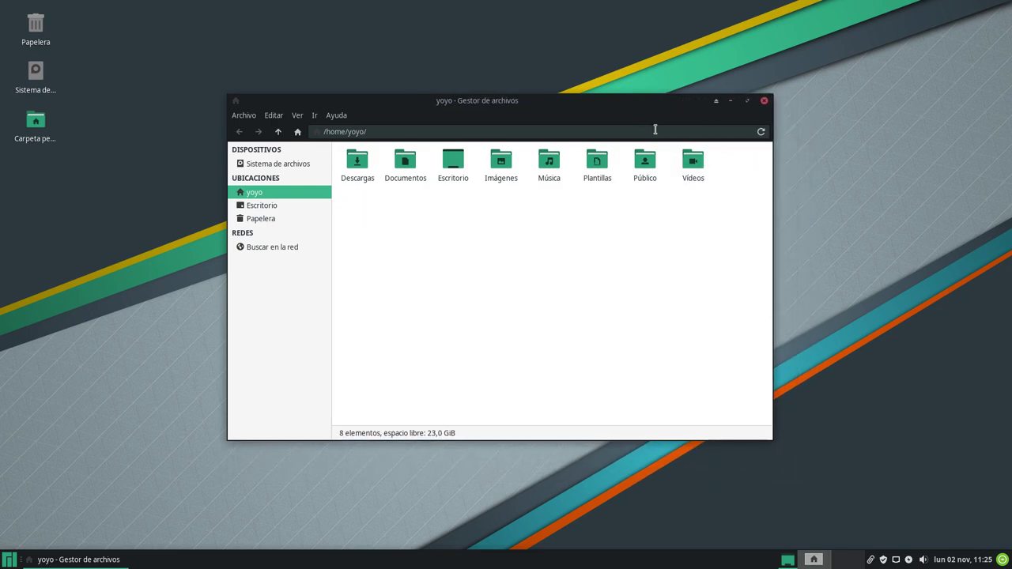
{"action": "left_click", "coordinate": [768, 436]}
{"action": "left_click_drag", "start_coordinate": [767, 436], "coordinate": [803, 471]}
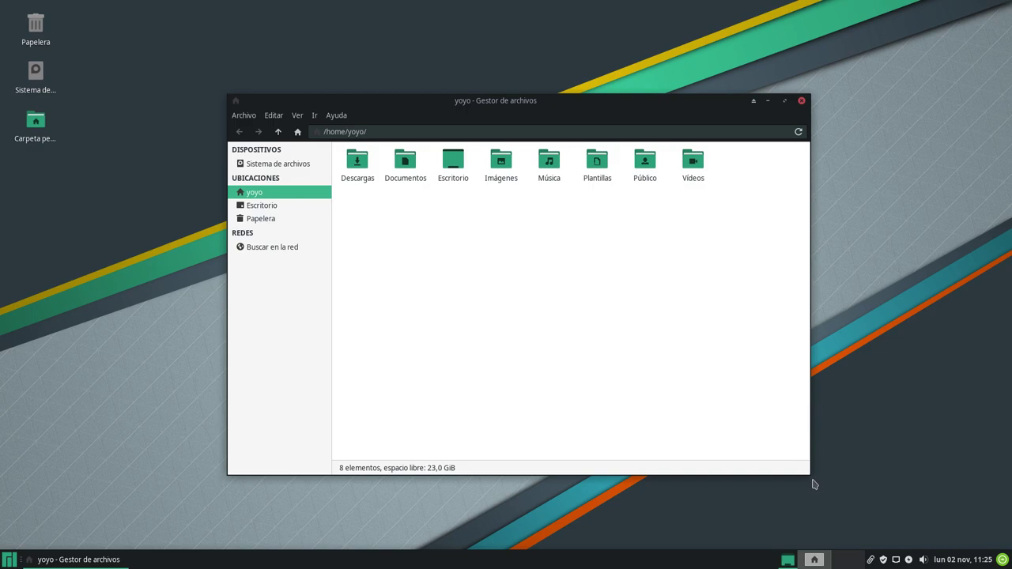
{"action": "left_click_drag", "start_coordinate": [811, 478], "coordinate": [704, 402]}
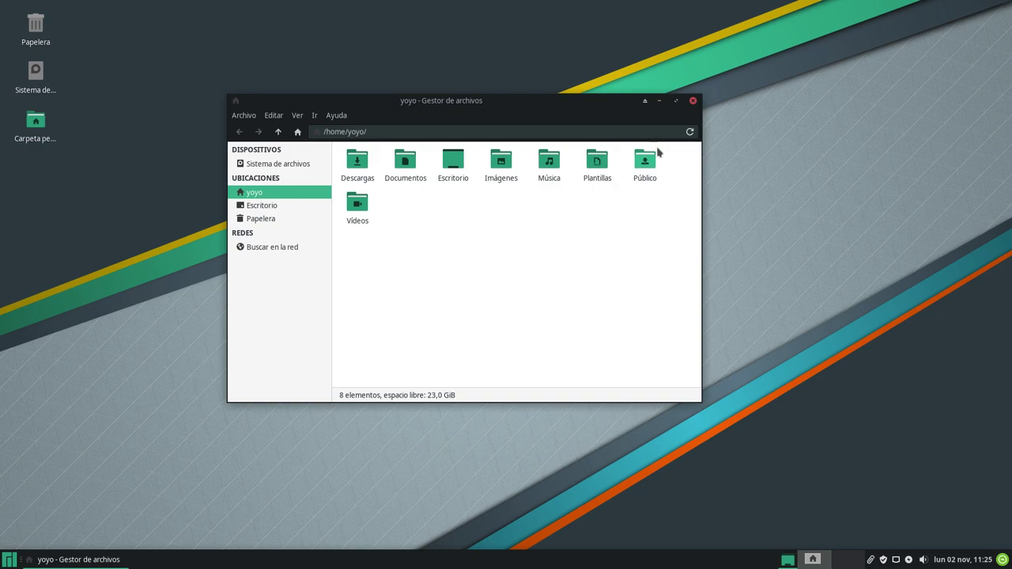
{"action": "left_click", "coordinate": [693, 100]}
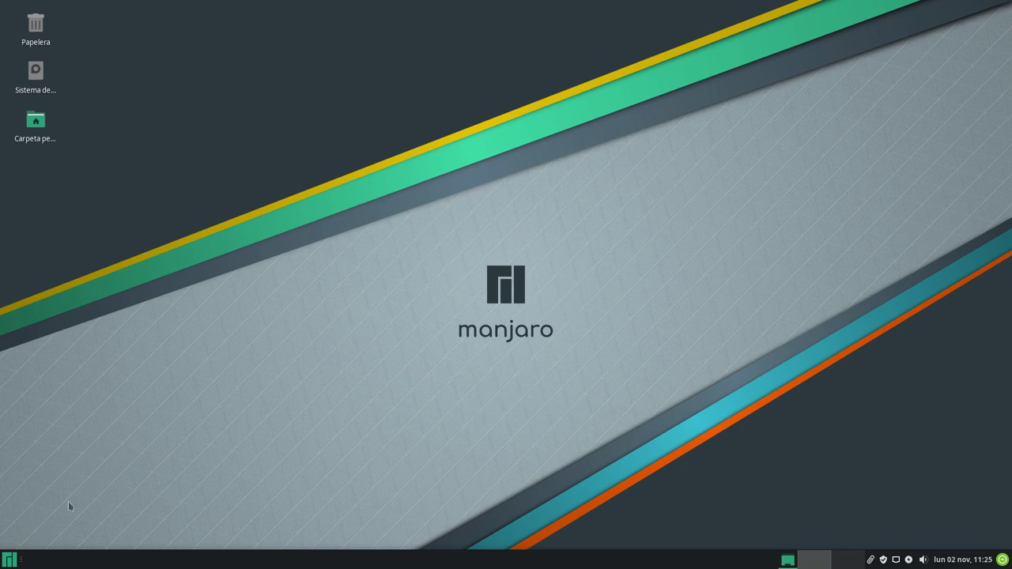
- Launch Emulador de terminal from the favourites, move and enlarge its window to show the transparent background, and close it
{"action": "left_click", "coordinate": [15, 559]}
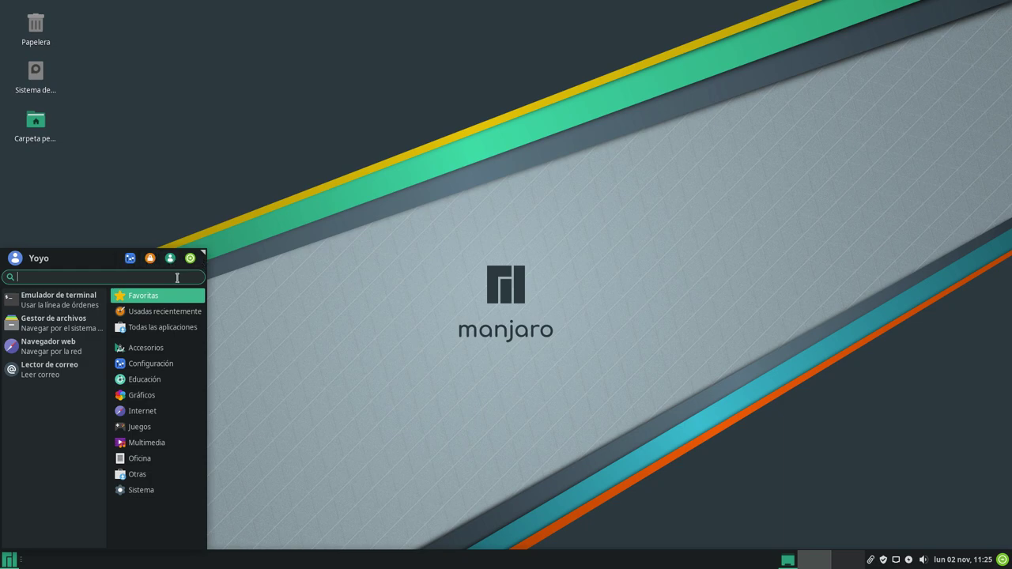
{"action": "left_click", "coordinate": [81, 309]}
{"action": "left_click_drag", "start_coordinate": [549, 152], "coordinate": [379, 52]}
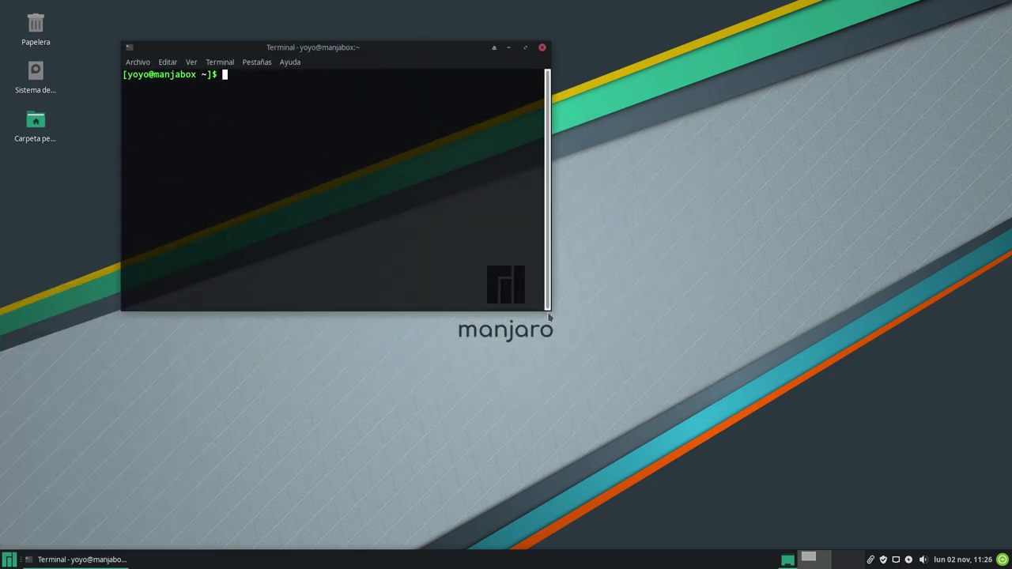
{"action": "left_click_drag", "start_coordinate": [546, 308], "coordinate": [835, 471]}
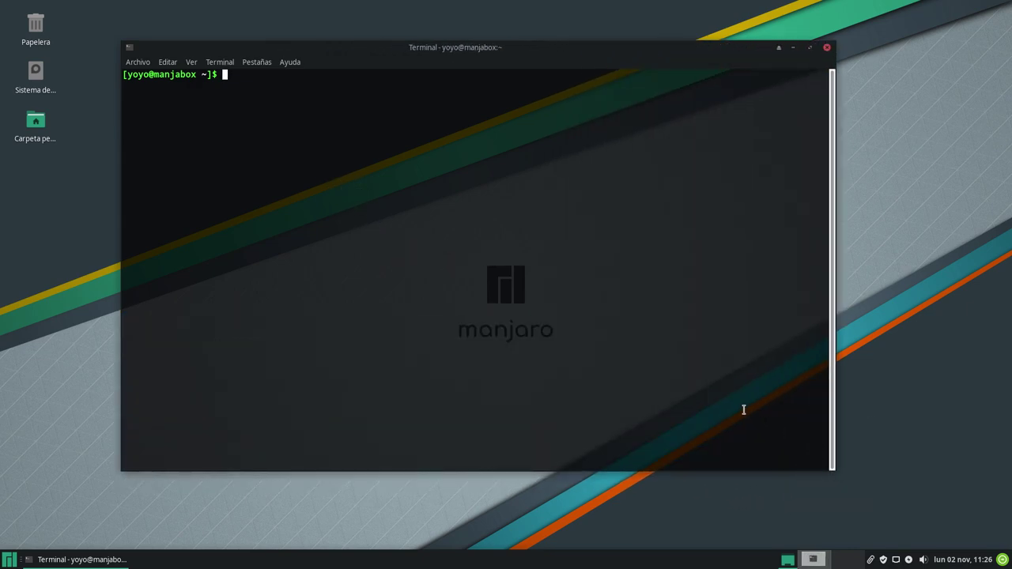
{"action": "left_click", "coordinate": [827, 48]}
- Launch Navegador web, move the Firefox window away from the screen corner, and enable its Menu Bar
{"action": "left_click", "coordinate": [10, 560]}
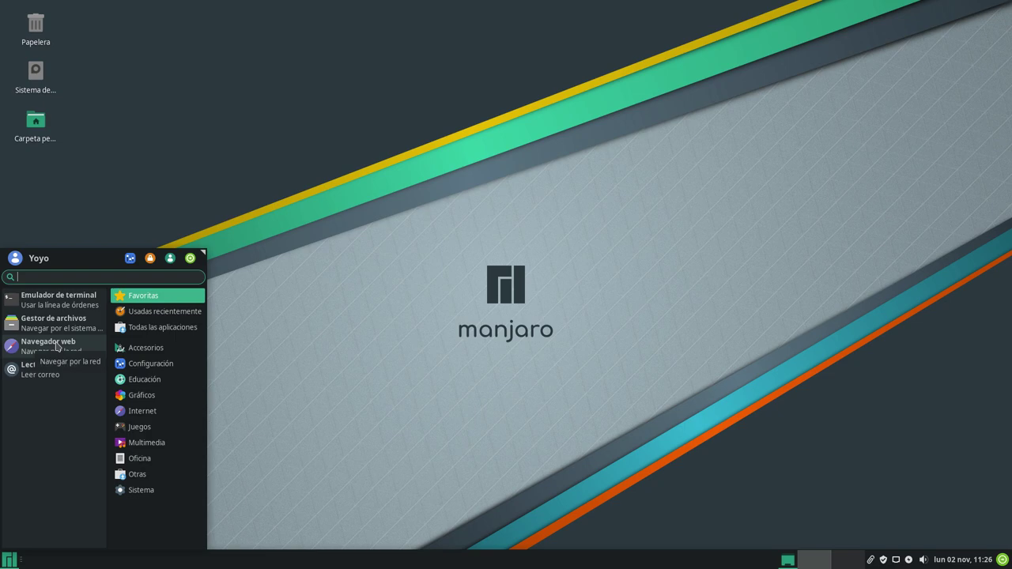
{"action": "left_click", "coordinate": [225, 318]}
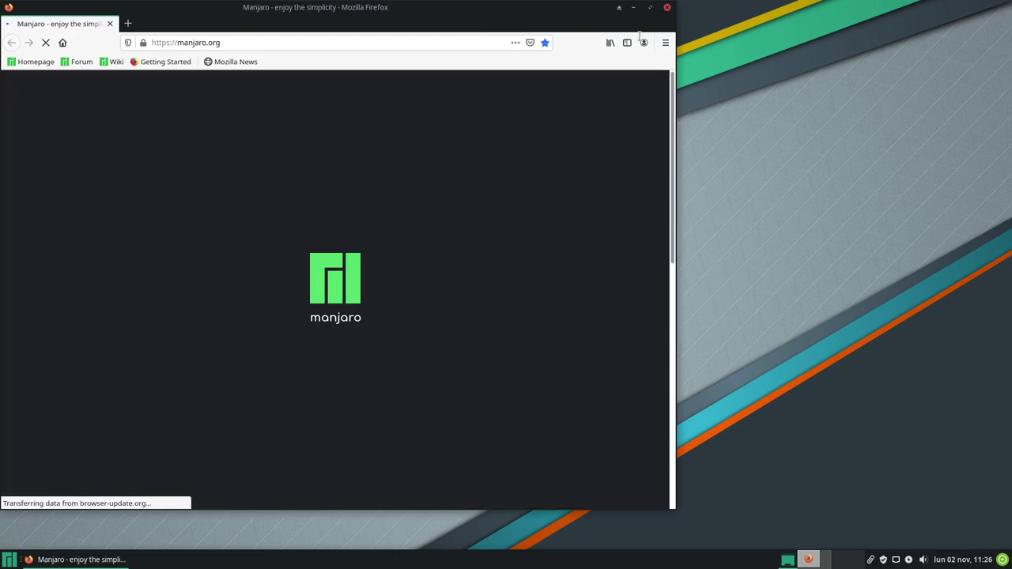
{"action": "left_click_drag", "start_coordinate": [556, 13], "coordinate": [722, 38]}
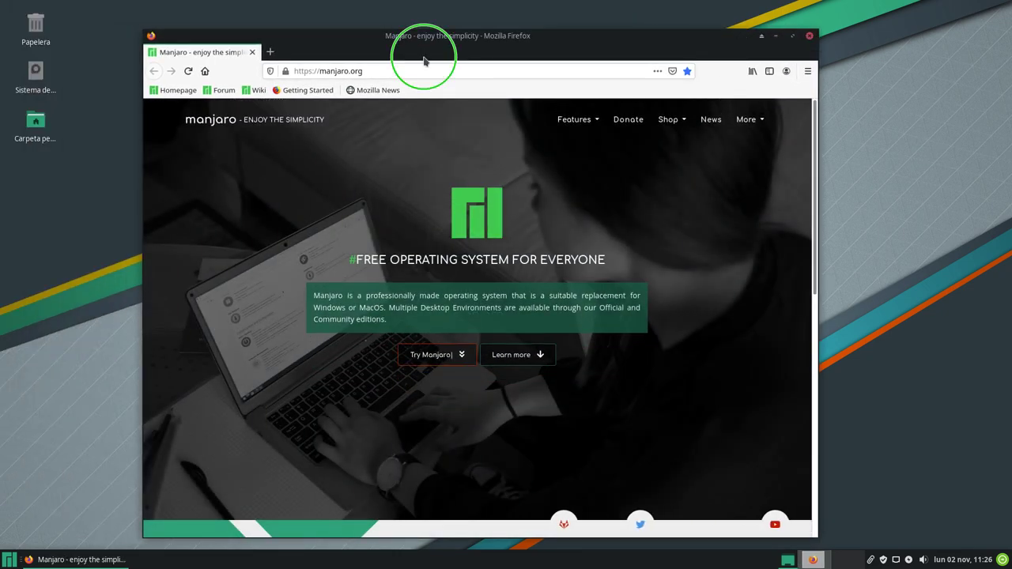
{"action": "right_click", "coordinate": [435, 55]}
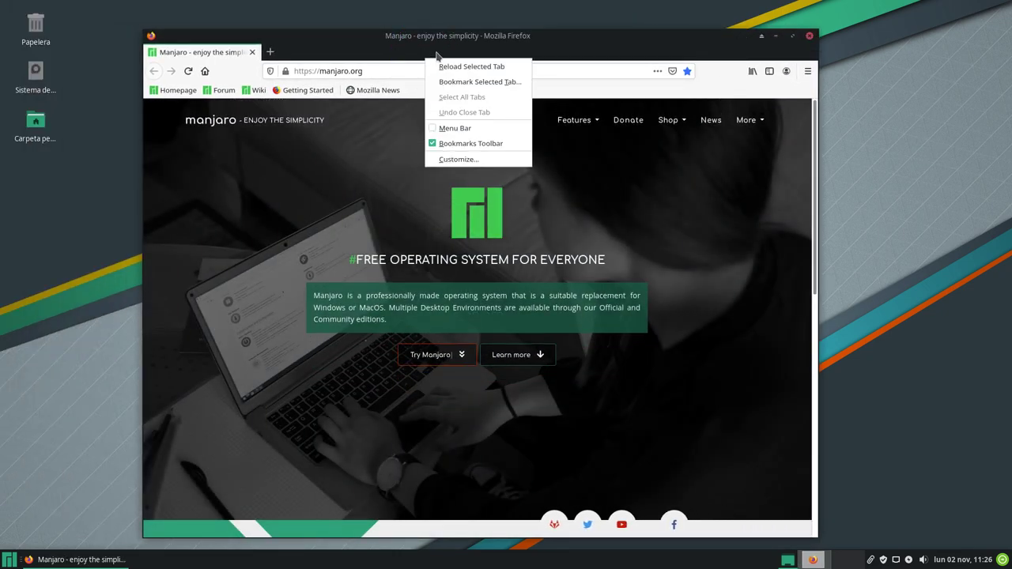
{"action": "left_click", "coordinate": [462, 128]}
- View the About Firefox version information, check the browser's help options again, and close Firefox
{"action": "left_click", "coordinate": [336, 51]}
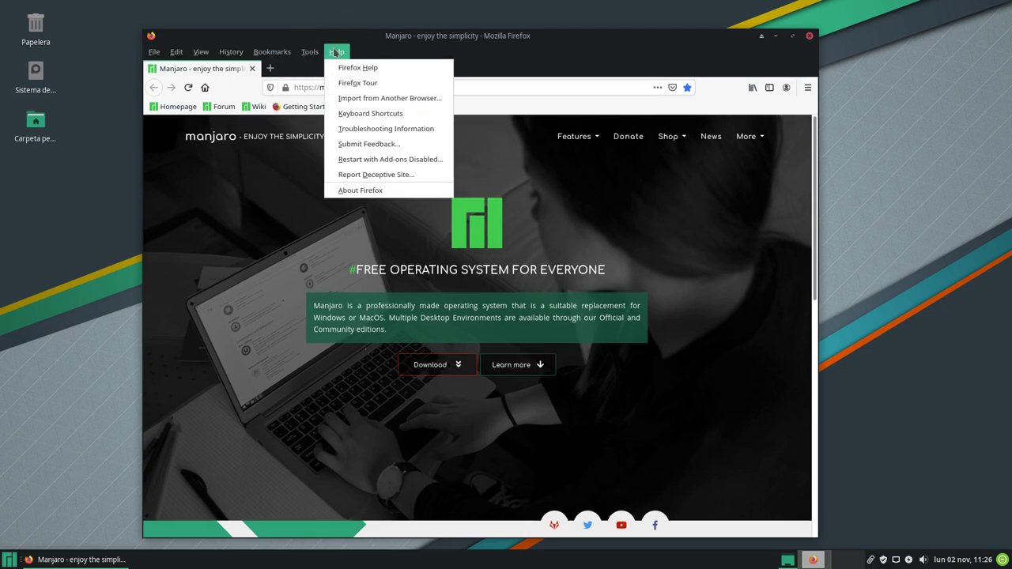
{"action": "left_click", "coordinate": [369, 193]}
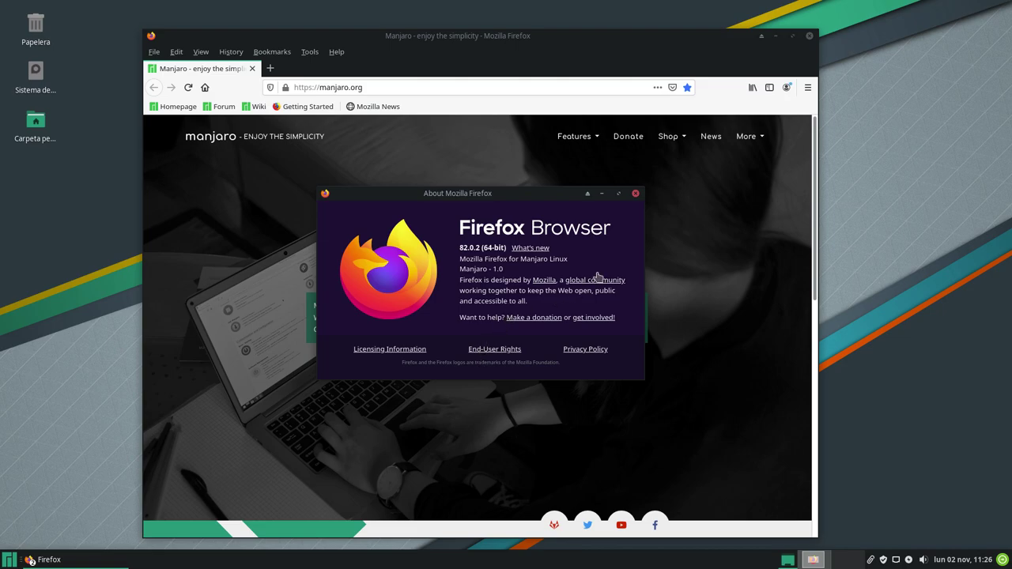
{"action": "left_click", "coordinate": [635, 194]}
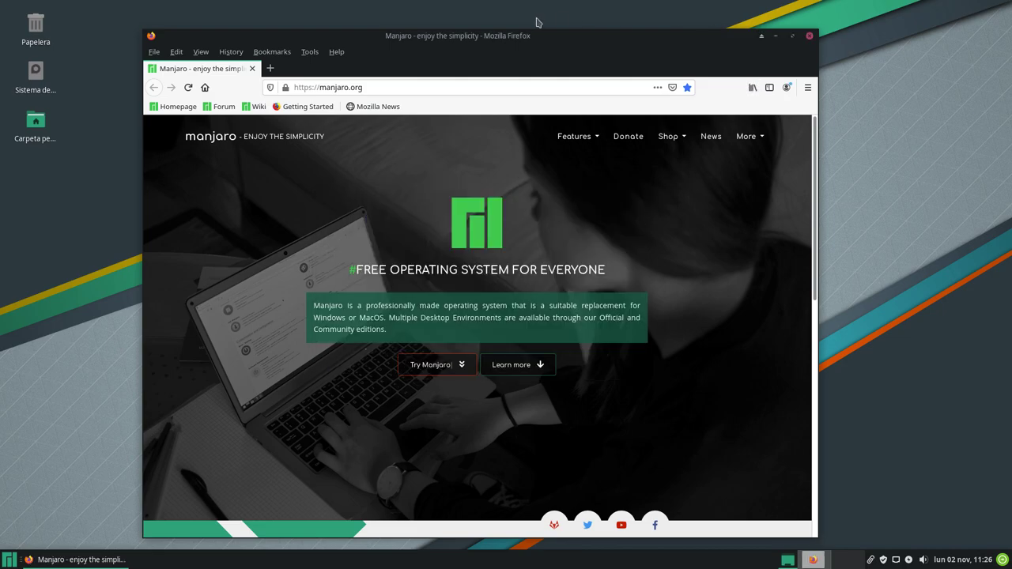
{"action": "left_click_drag", "start_coordinate": [467, 45], "coordinate": [494, 35]}
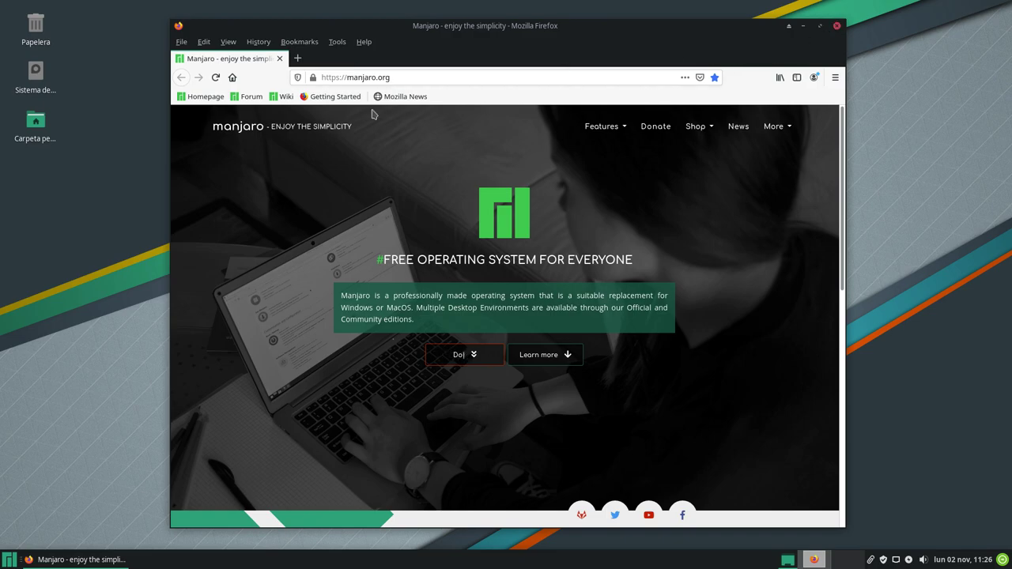
{"action": "left_click", "coordinate": [363, 41]}
{"action": "left_click", "coordinate": [739, 299]}
{"action": "left_click", "coordinate": [837, 26]}
- Browse the Accesorios applications, launch Editor del menú, and reposition and enlarge the MenuLibre window
{"action": "left_click", "coordinate": [6, 562]}
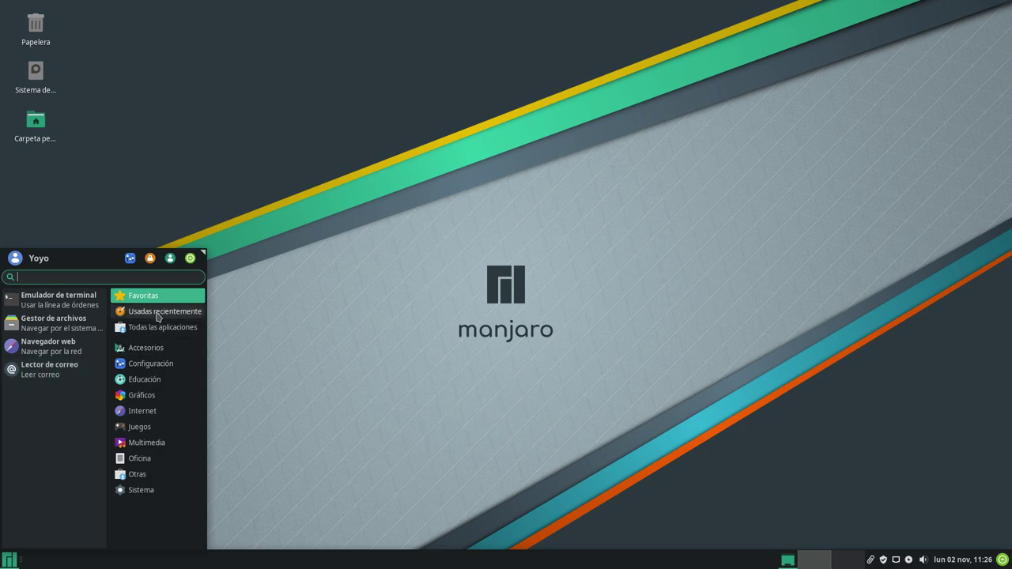
{"action": "left_click", "coordinate": [154, 348]}
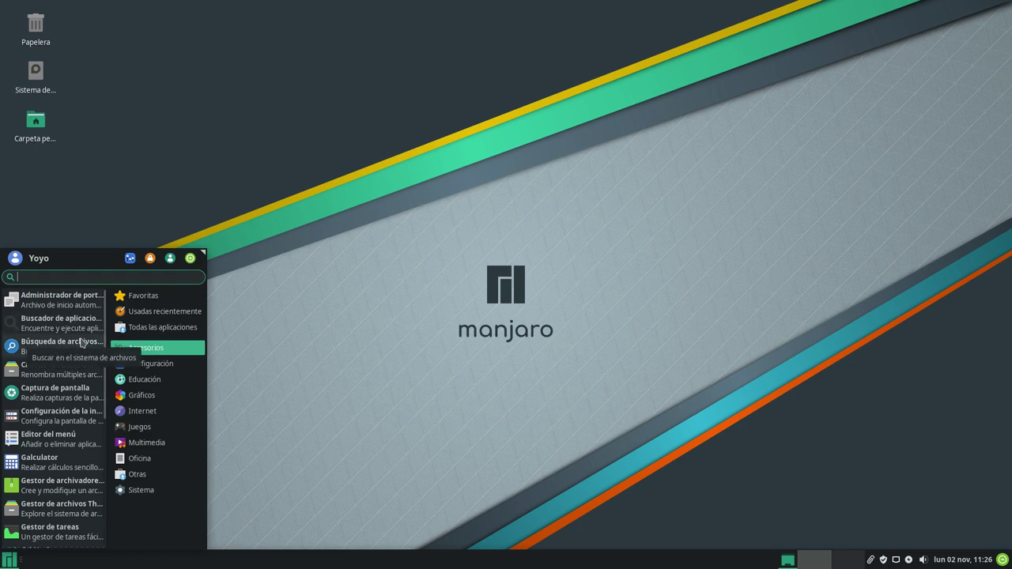
{"action": "scroll", "coordinate": [80, 342], "scroll_direction": "down", "scroll_amount": 5}
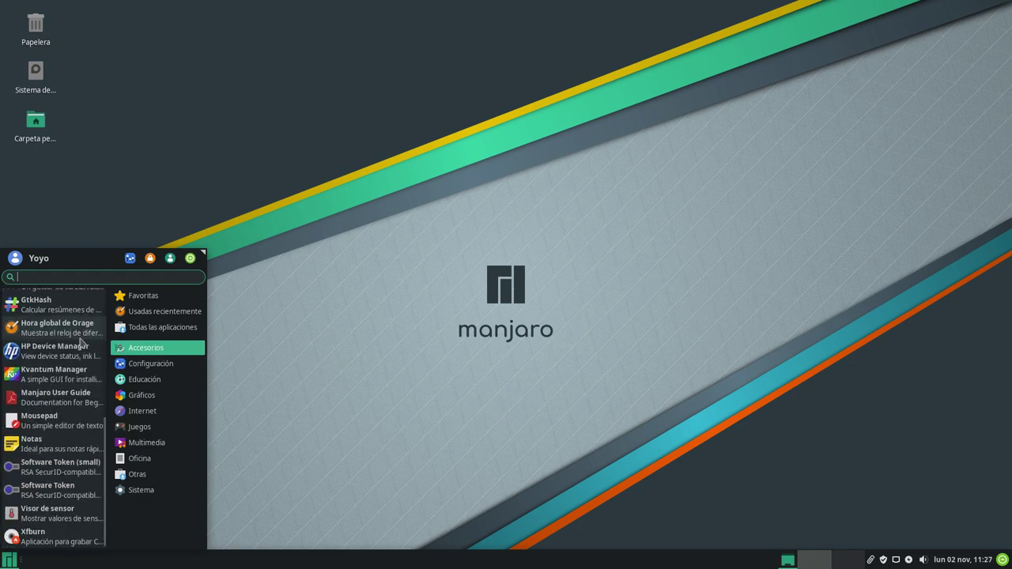
{"action": "scroll", "coordinate": [67, 520], "scroll_direction": "up", "scroll_amount": 5}
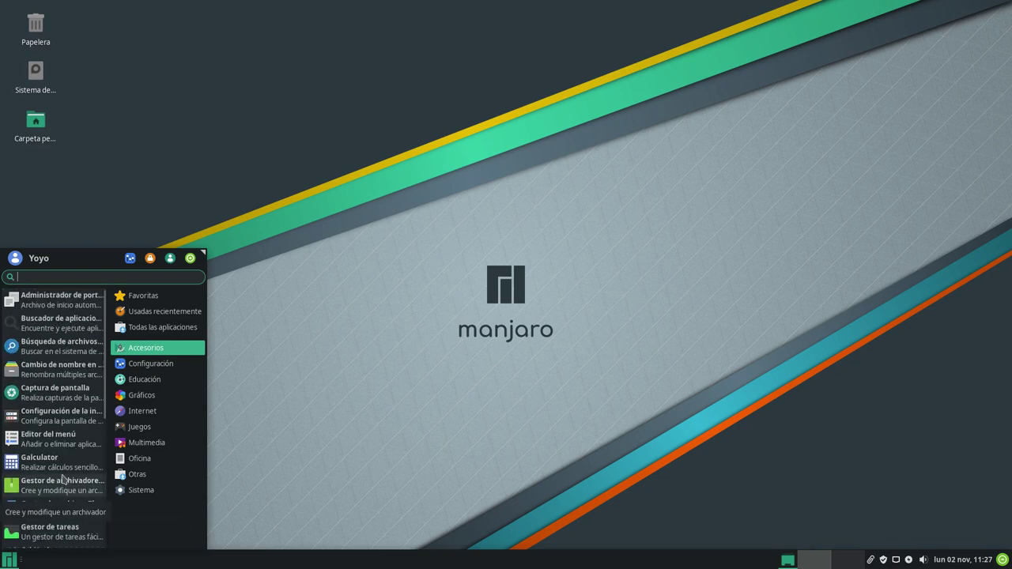
{"action": "left_click", "coordinate": [68, 437]}
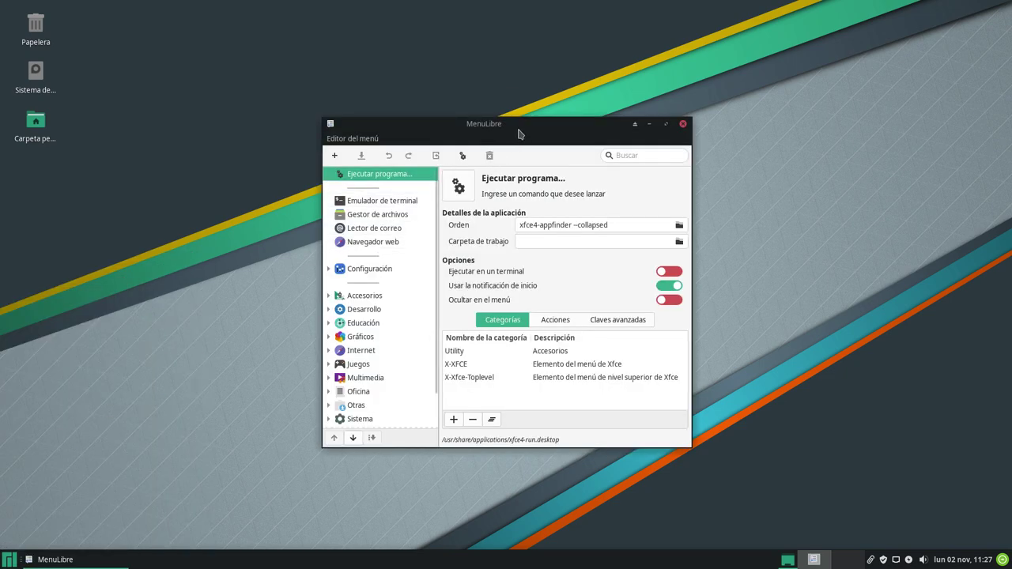
{"action": "left_click_drag", "start_coordinate": [519, 134], "coordinate": [467, 115]}
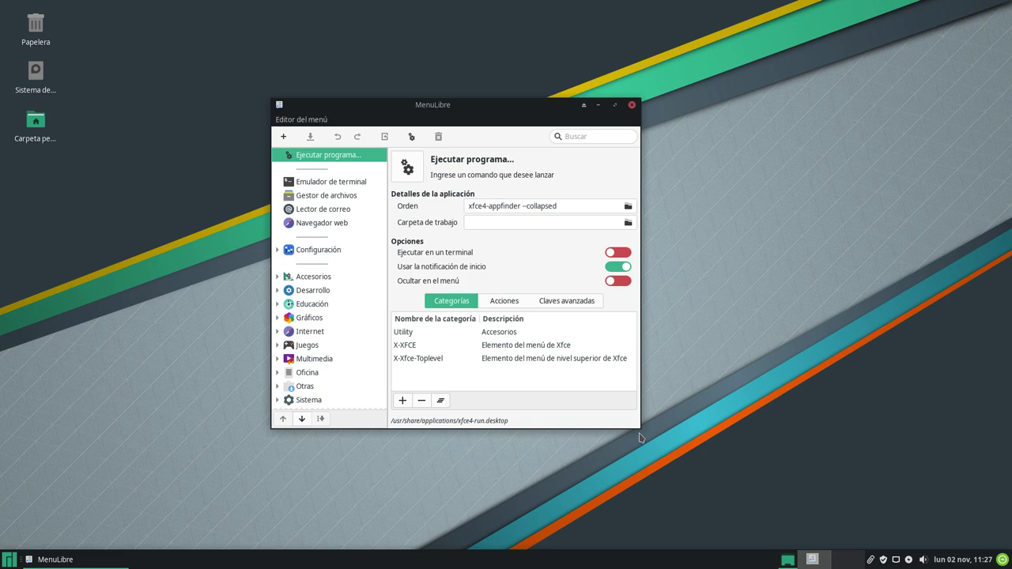
{"action": "left_click_drag", "start_coordinate": [635, 427], "coordinate": [801, 522]}
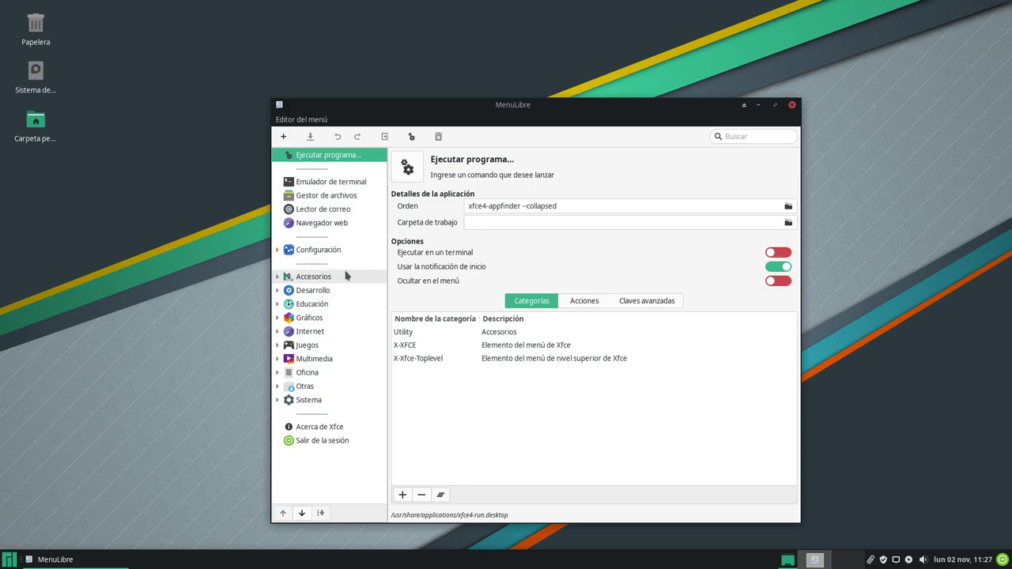
- Expand the Internet category in MenuLibre, inspect the SSH server browser, HexChat and Steam entries, and close the editor
{"action": "left_click", "coordinate": [304, 333]}
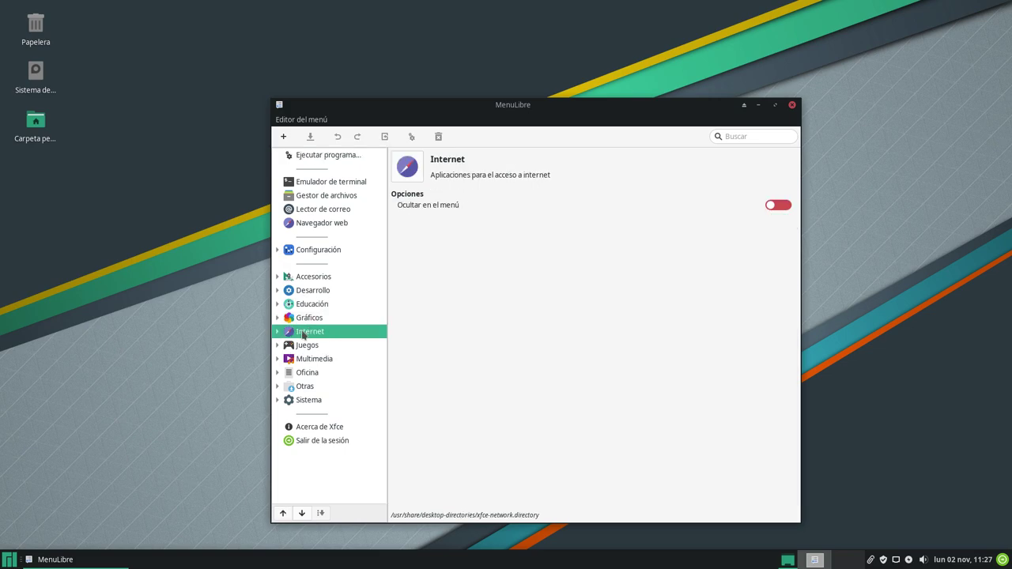
{"action": "left_click", "coordinate": [279, 333]}
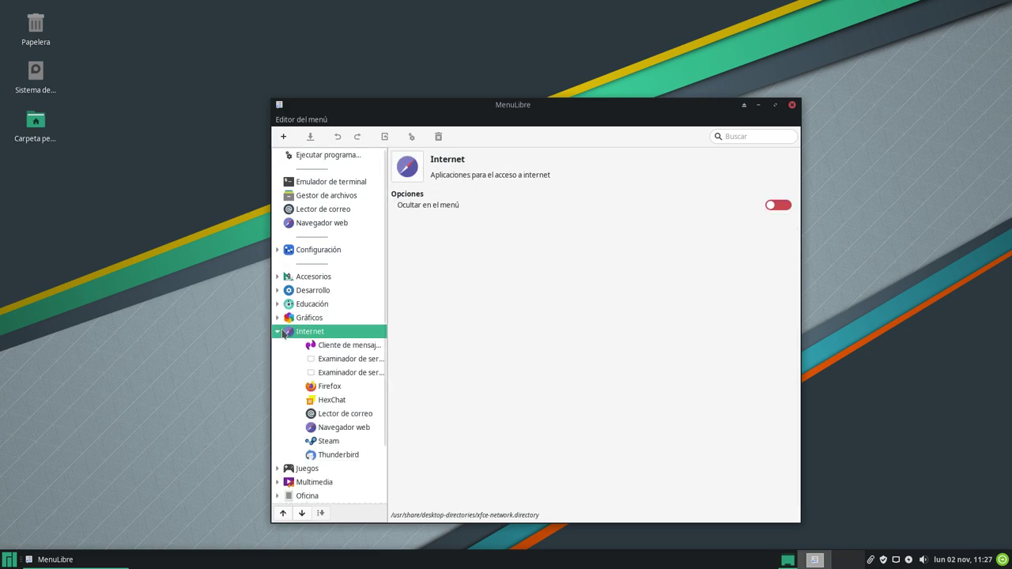
{"action": "left_click", "coordinate": [334, 346]}
{"action": "left_click", "coordinate": [337, 359]}
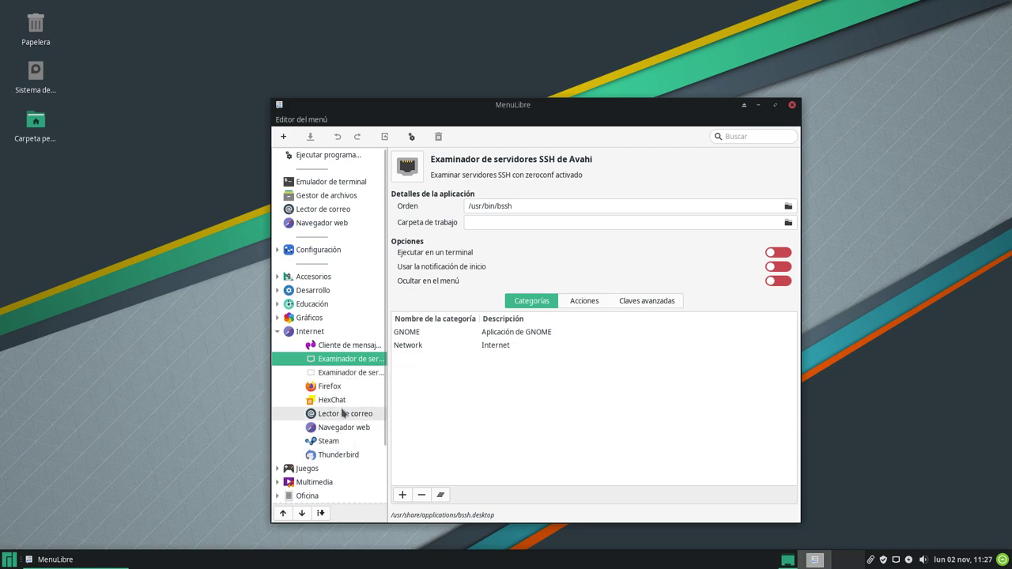
{"action": "left_click", "coordinate": [338, 403]}
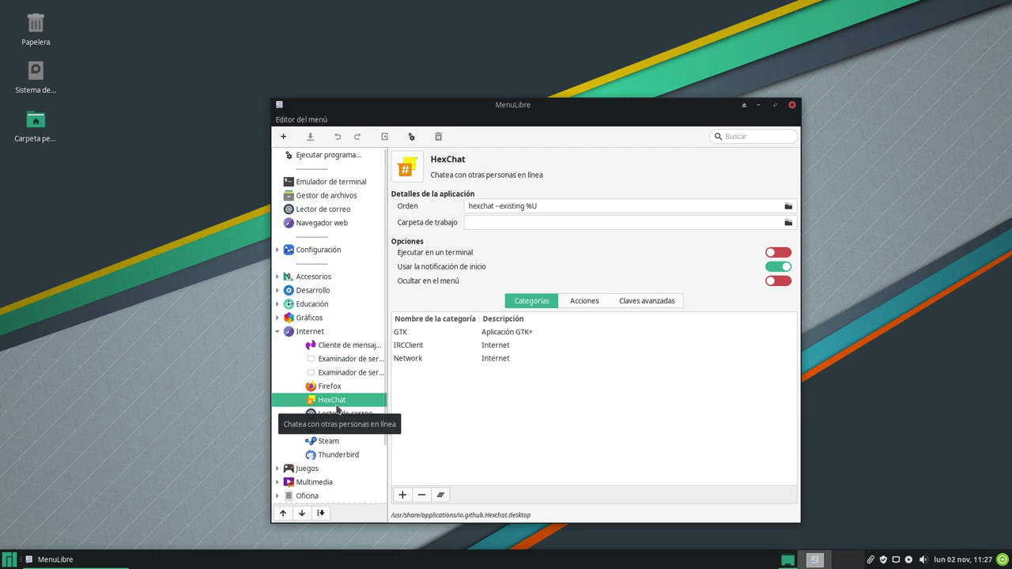
{"action": "left_click", "coordinate": [348, 446]}
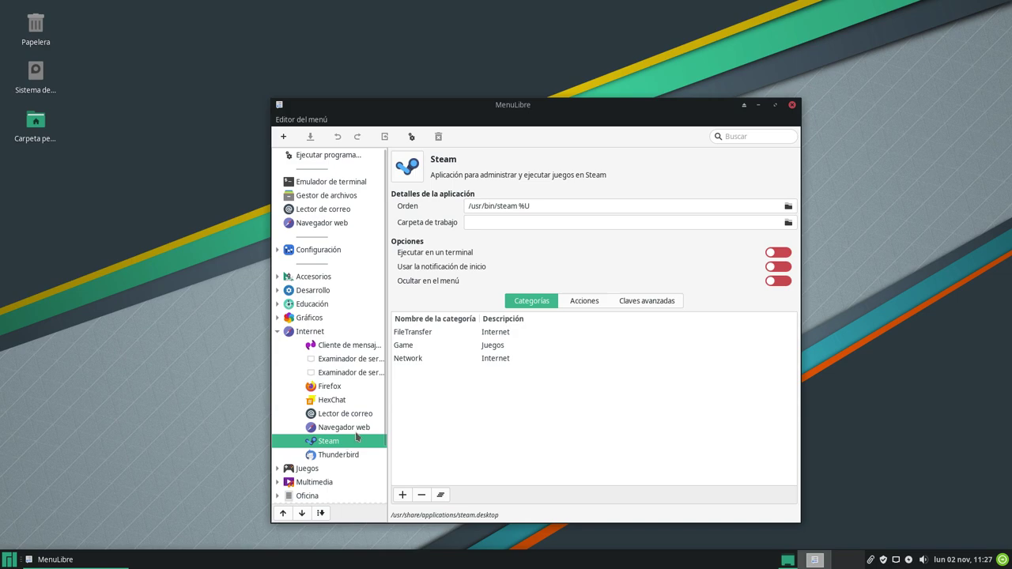
{"action": "left_click", "coordinate": [792, 104]}
- Browse the full list of Accesorios applications and enlarge the applications menu so the entries' descriptions fit
{"action": "left_click", "coordinate": [6, 563]}
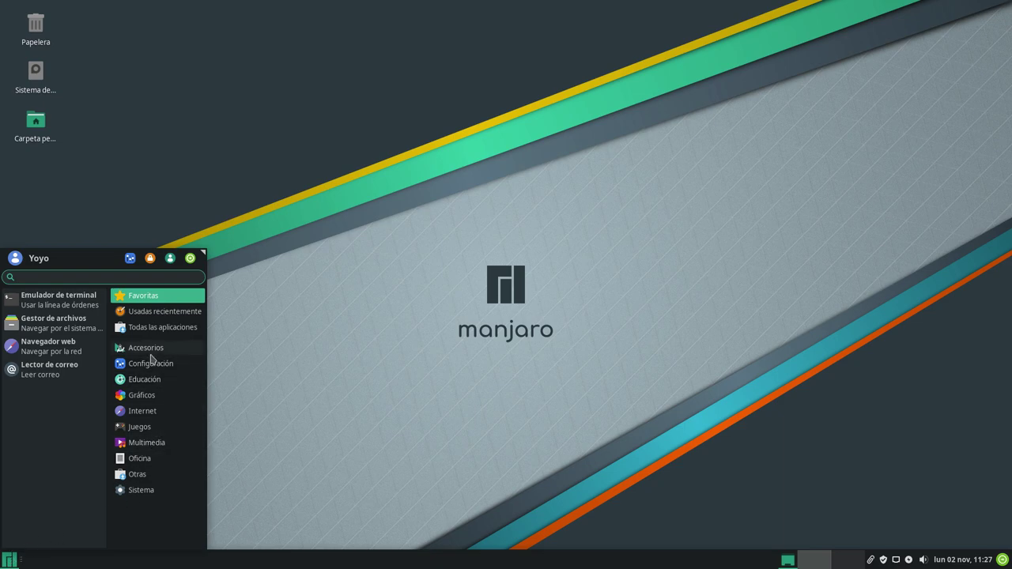
{"action": "left_click", "coordinate": [125, 349]}
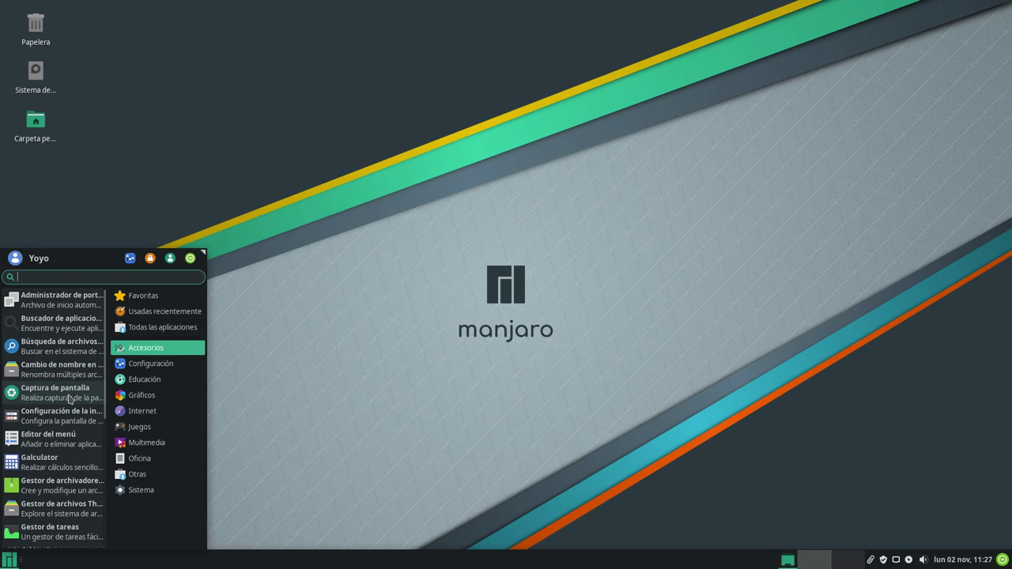
{"action": "scroll", "coordinate": [70, 398], "scroll_direction": "down", "scroll_amount": 3}
{"action": "scroll", "coordinate": [69, 398], "scroll_direction": "down", "scroll_amount": 5}
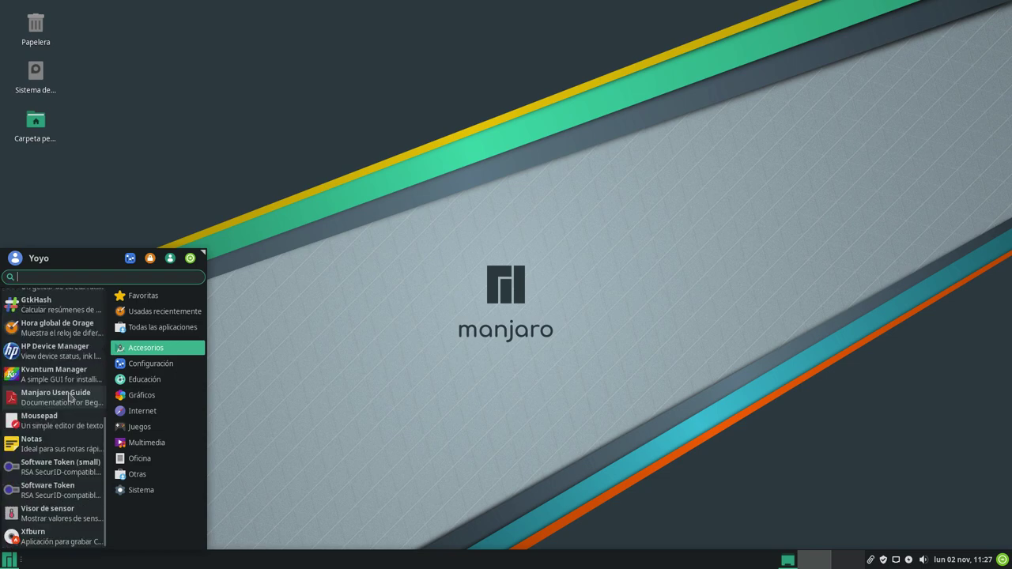
{"action": "left_click_drag", "start_coordinate": [202, 254], "coordinate": [289, 187]}
{"action": "scroll", "coordinate": [125, 376], "scroll_direction": "up", "scroll_amount": 5}
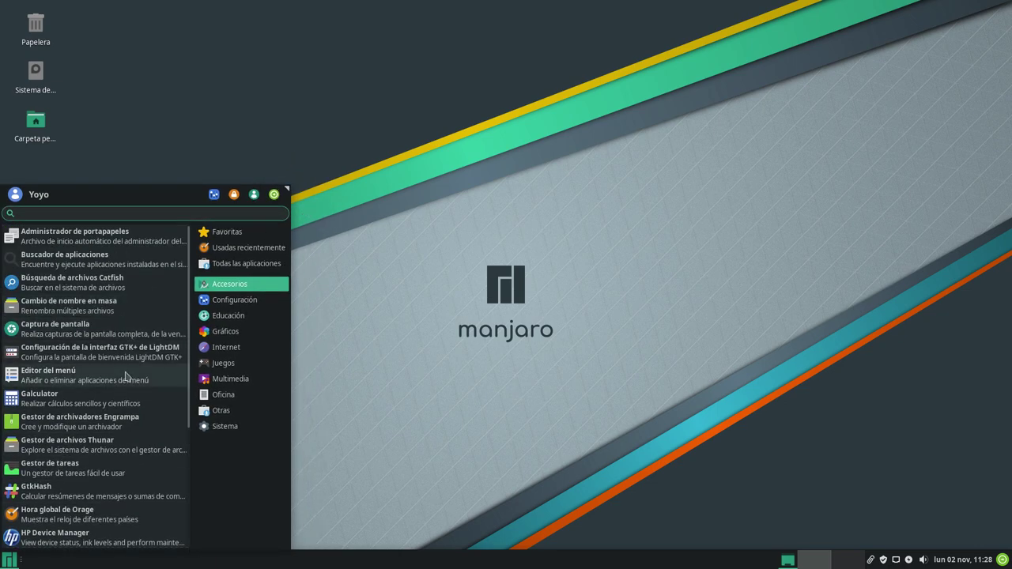
{"action": "scroll", "coordinate": [125, 377], "scroll_direction": "down", "scroll_amount": 3}
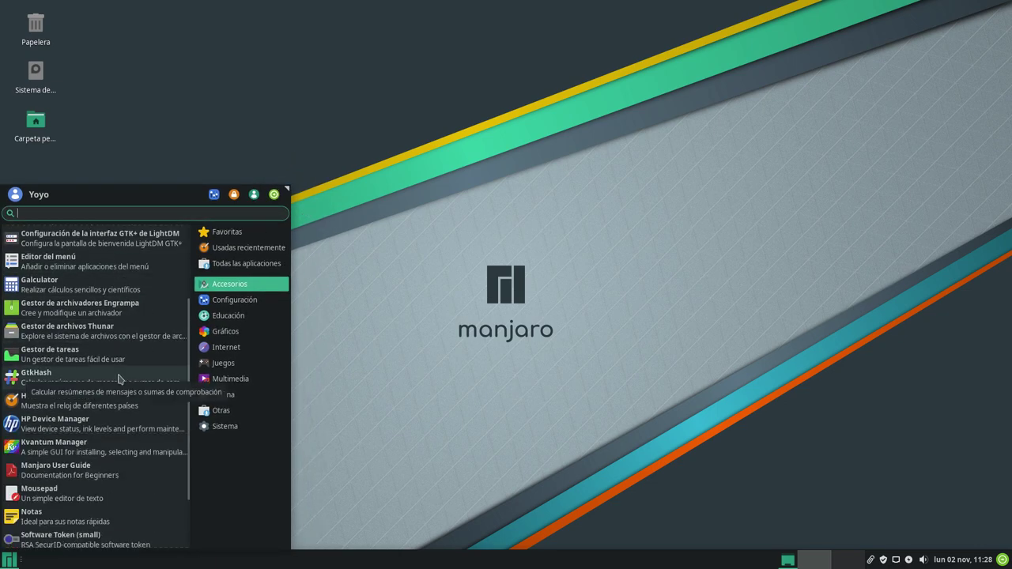
{"action": "scroll", "coordinate": [123, 372], "scroll_direction": "down", "scroll_amount": 2}
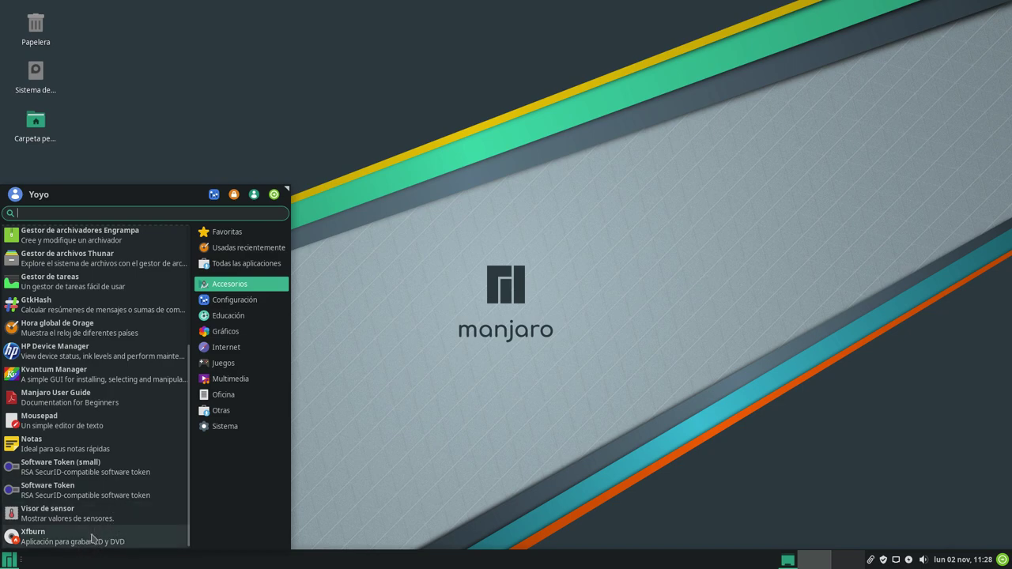
{"action": "scroll", "coordinate": [95, 469], "scroll_direction": "up", "scroll_amount": 3}
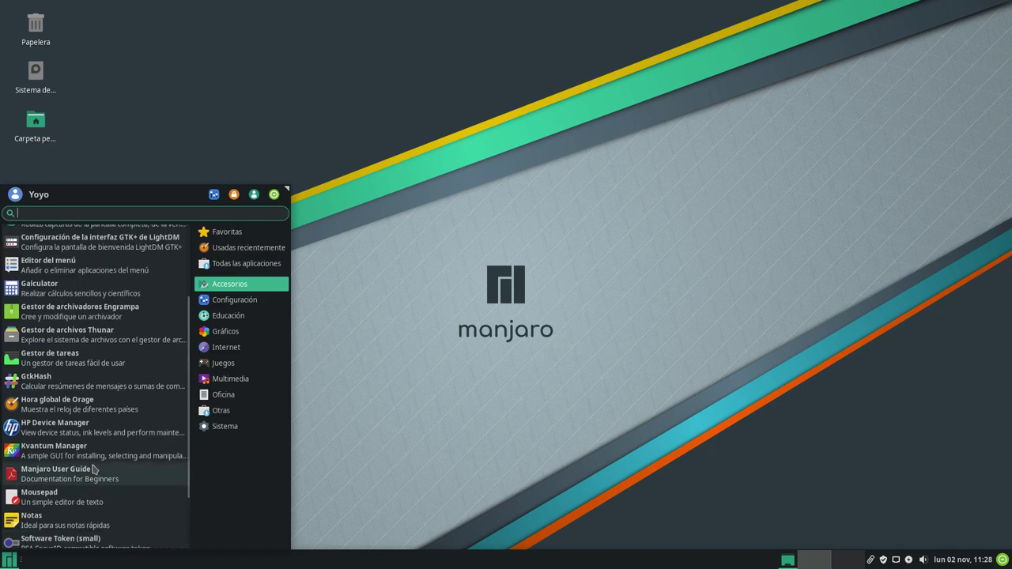
- Launch Gestor de tareas, enlarge and reposition its window to view the running processes, and close it
{"action": "left_click", "coordinate": [79, 358]}
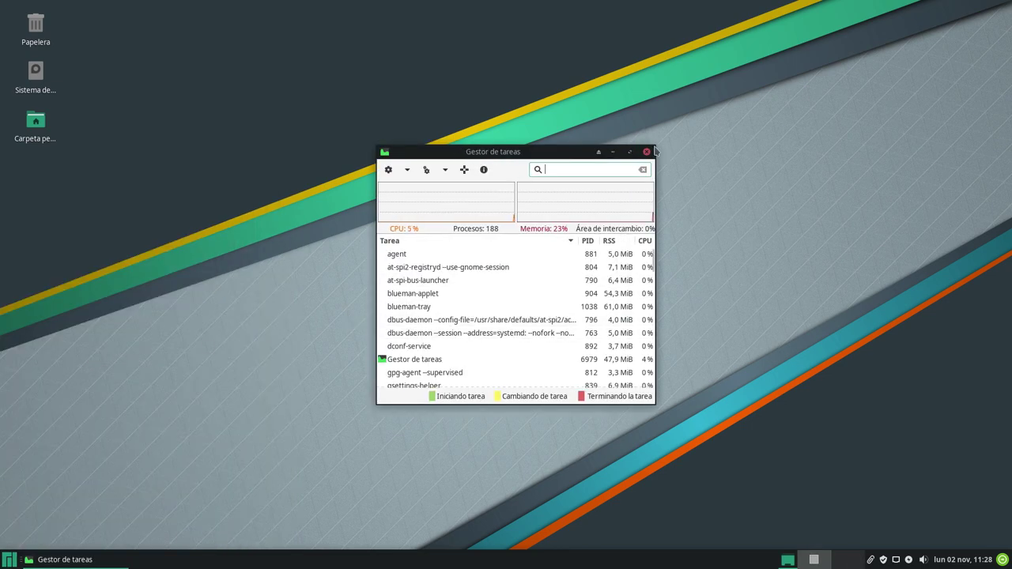
{"action": "left_click_drag", "start_coordinate": [650, 150], "coordinate": [980, 46]}
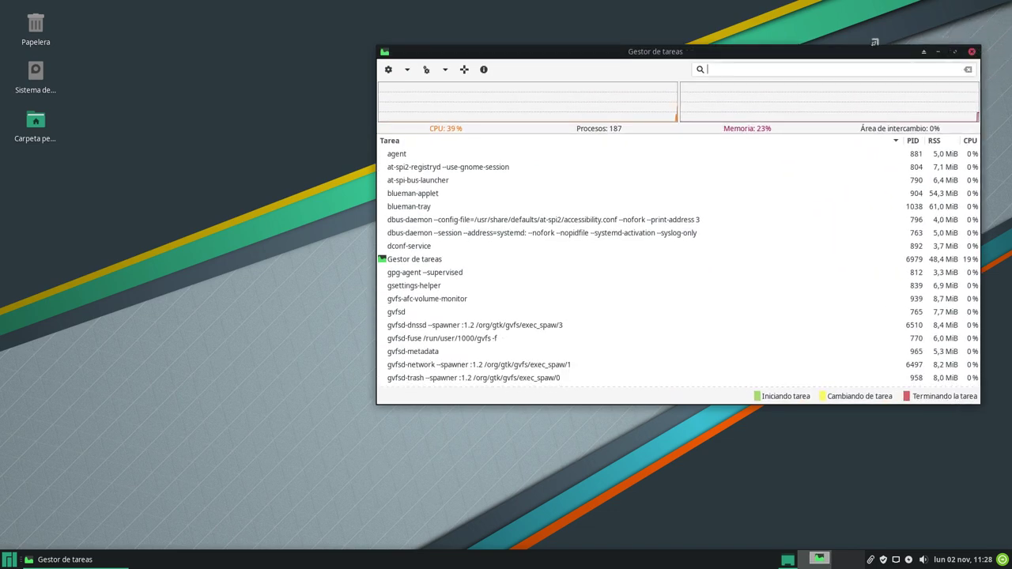
{"action": "left_click_drag", "start_coordinate": [752, 55], "coordinate": [590, 64]}
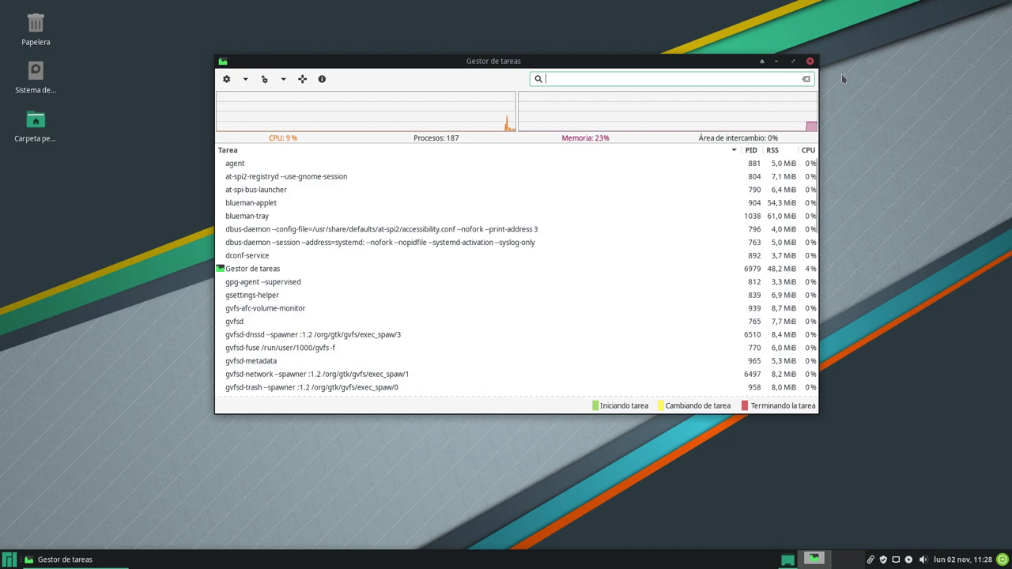
{"action": "left_click", "coordinate": [809, 62]}
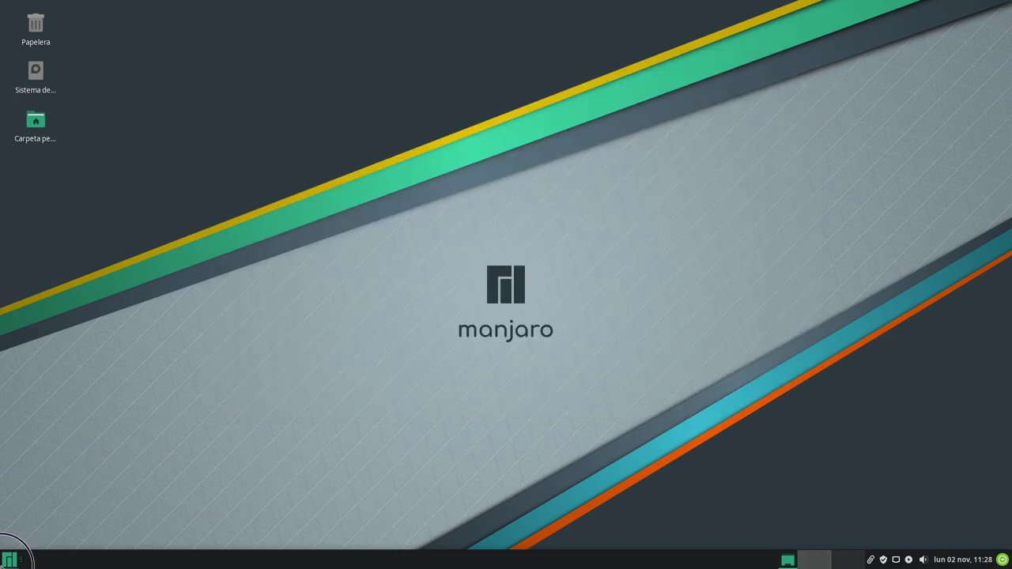
- Review the Educación category and the full list of Configuración applications
{"action": "left_click", "coordinate": [2, 559]}
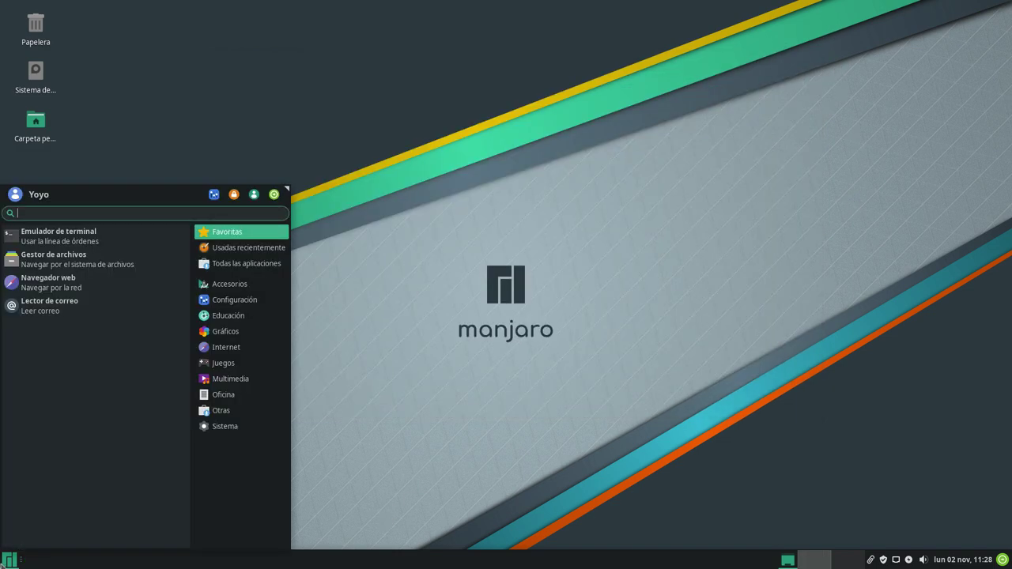
{"action": "left_click", "coordinate": [235, 320]}
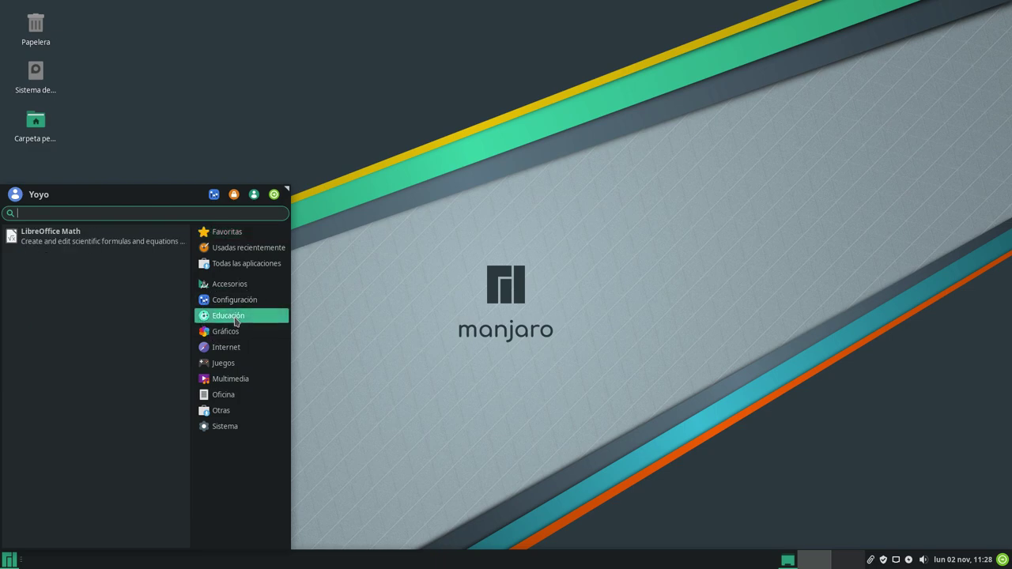
{"action": "mouse_move", "coordinate": [237, 306]}
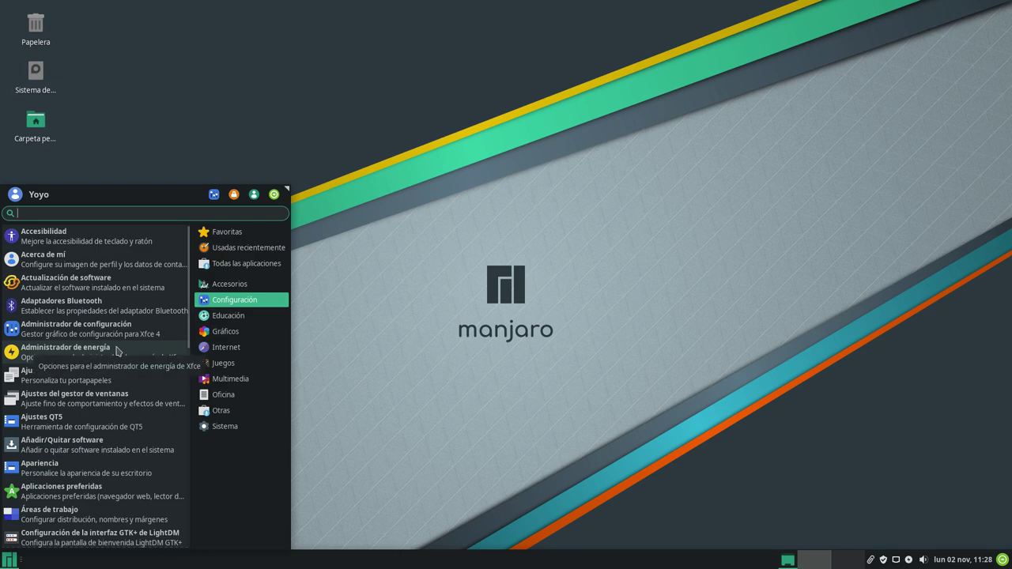
{"action": "scroll", "coordinate": [112, 344], "scroll_direction": "down", "scroll_amount": 3}
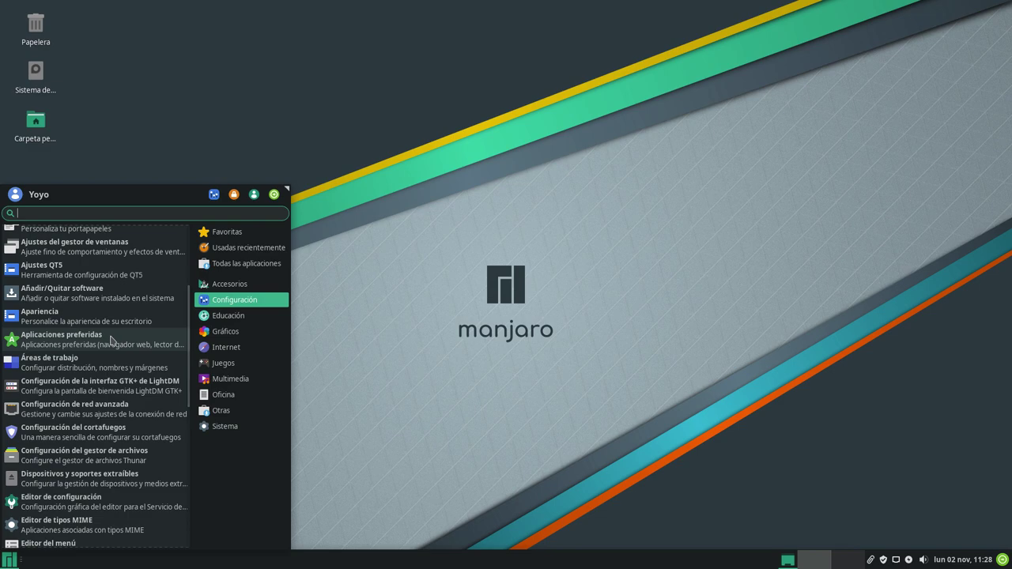
{"action": "scroll", "coordinate": [119, 336], "scroll_direction": "down", "scroll_amount": 8}
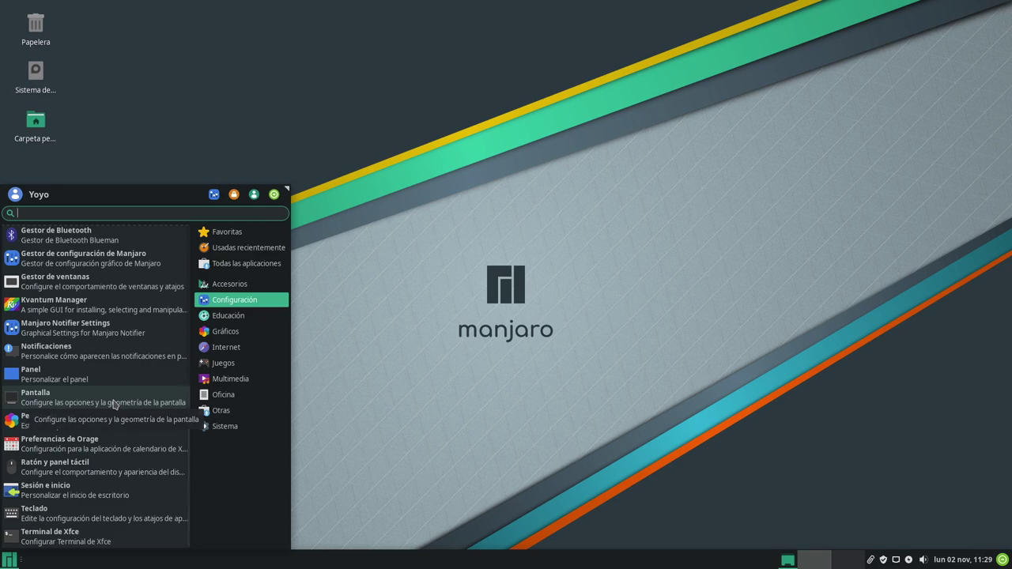
{"action": "scroll", "coordinate": [111, 391], "scroll_direction": "up", "scroll_amount": 6}
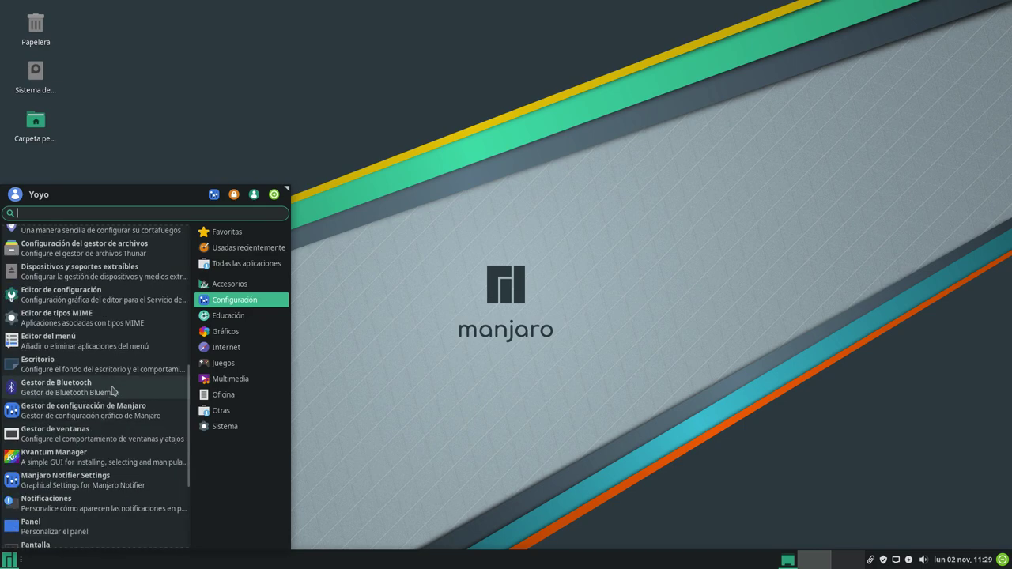
{"action": "scroll", "coordinate": [112, 391], "scroll_direction": "down", "scroll_amount": 6}
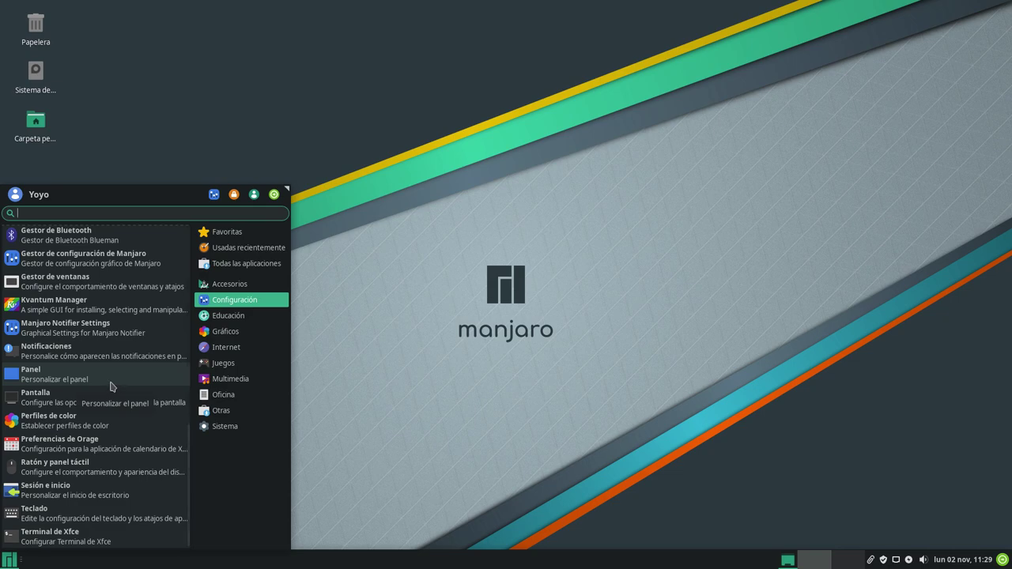
- Launch Gestor de configuración de Manjaro, move and enlarge its window to view the Sistema and Hardware options, and close it
{"action": "left_click", "coordinate": [77, 262]}
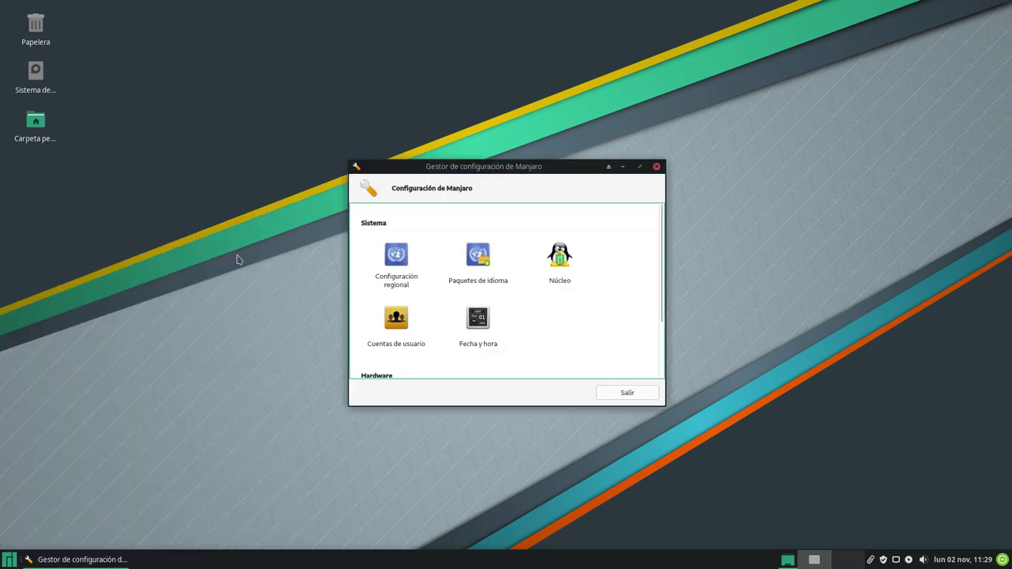
{"action": "left_click_drag", "start_coordinate": [487, 167], "coordinate": [289, 132]}
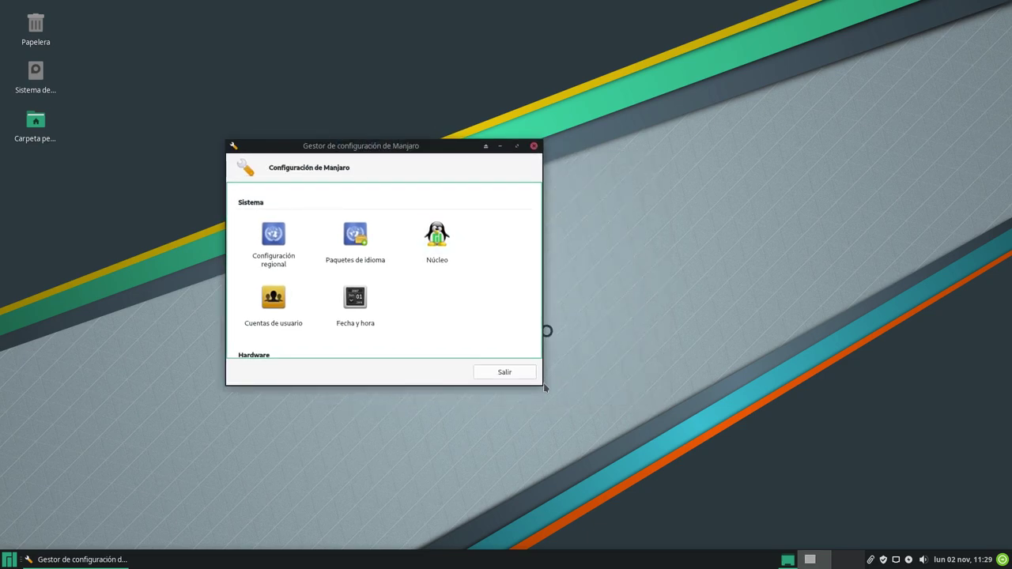
{"action": "left_click", "coordinate": [538, 145]}
{"action": "left_click_drag", "start_coordinate": [538, 145], "coordinate": [873, 45]}
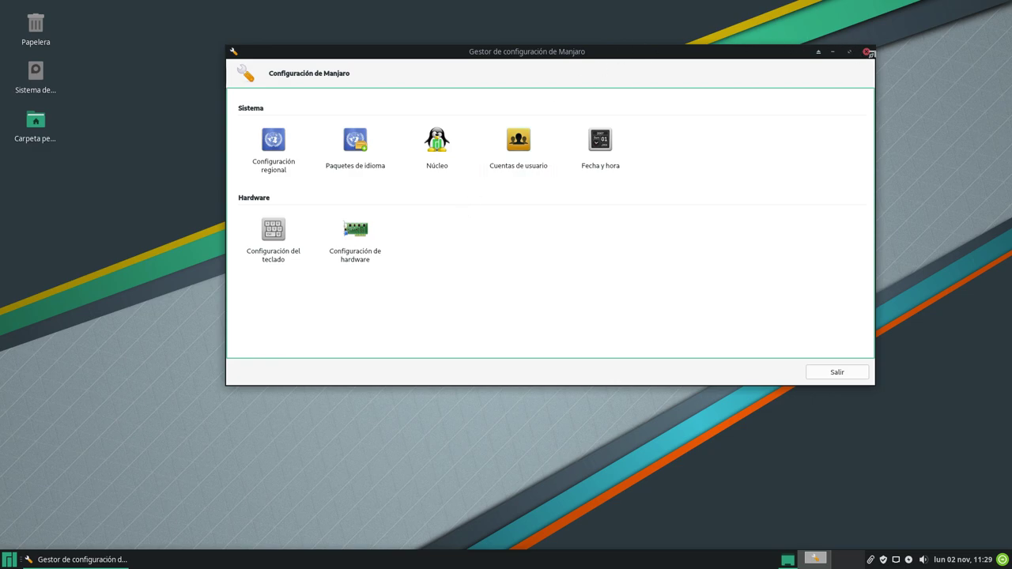
{"action": "left_click", "coordinate": [866, 52]}
- Launch Manjaro Notifier Settings from the Configuración category, view the kernel and language package notification options, and close it
{"action": "left_click", "coordinate": [9, 560]}
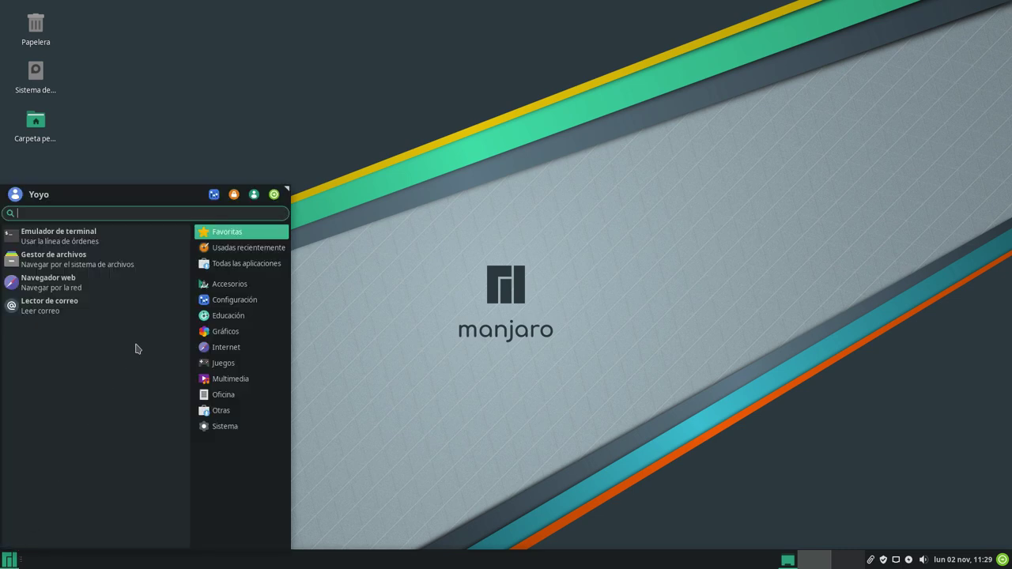
{"action": "left_click", "coordinate": [235, 302]}
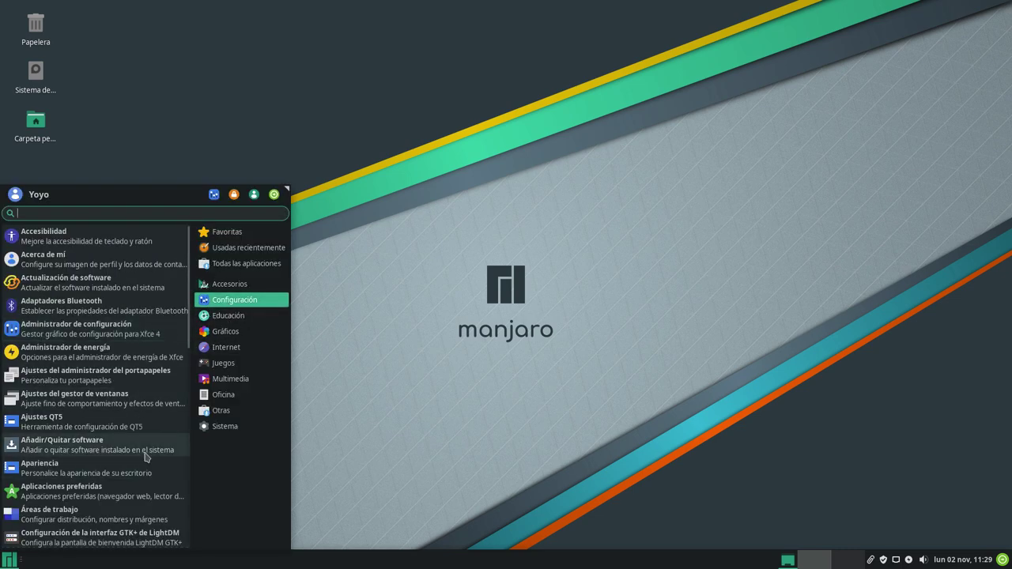
{"action": "scroll", "coordinate": [147, 452], "scroll_direction": "down", "scroll_amount": 5}
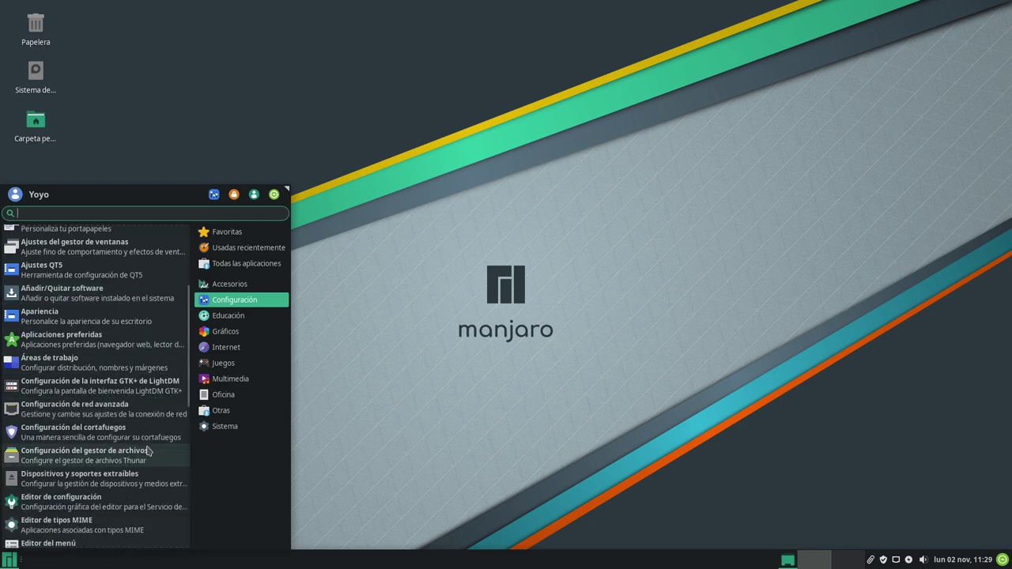
{"action": "scroll", "coordinate": [147, 451], "scroll_direction": "down", "scroll_amount": 3}
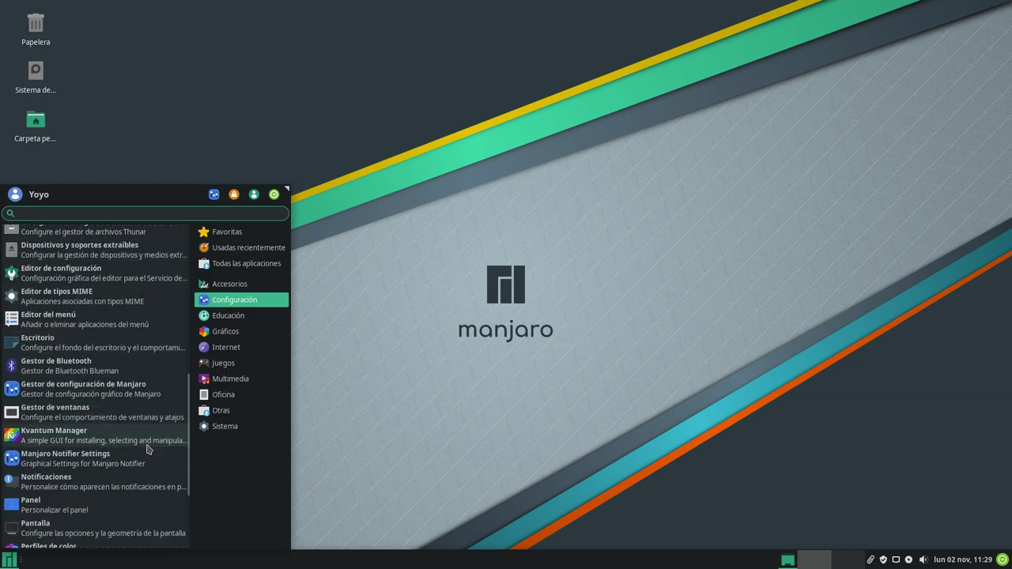
{"action": "left_click", "coordinate": [101, 465]}
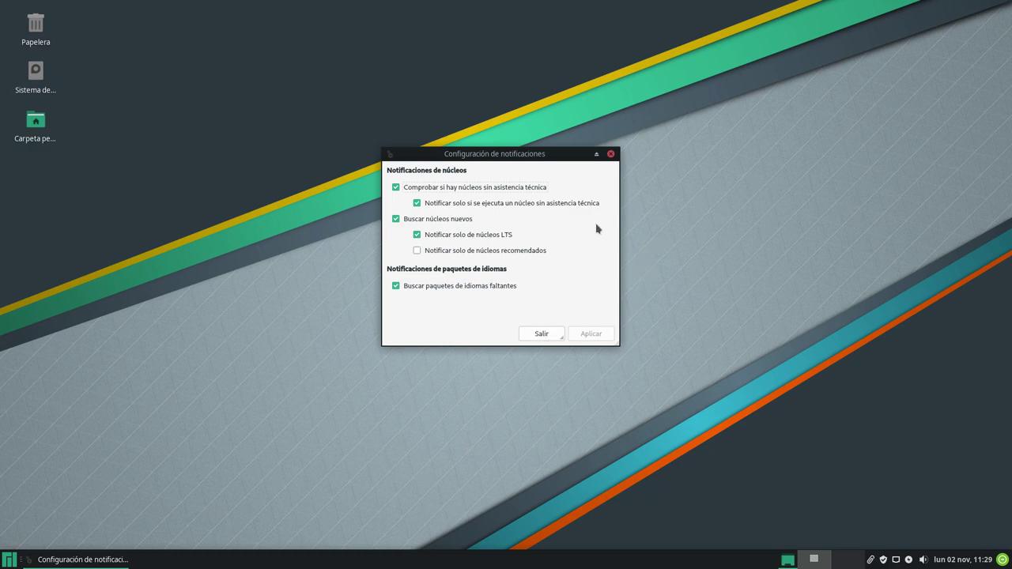
{"action": "left_click", "coordinate": [612, 155]}
- Review the preinstalled applications in the Gráficos, Internet, Juegos, Multimedia, Oficina and Otras categories
{"action": "left_click", "coordinate": [10, 559]}
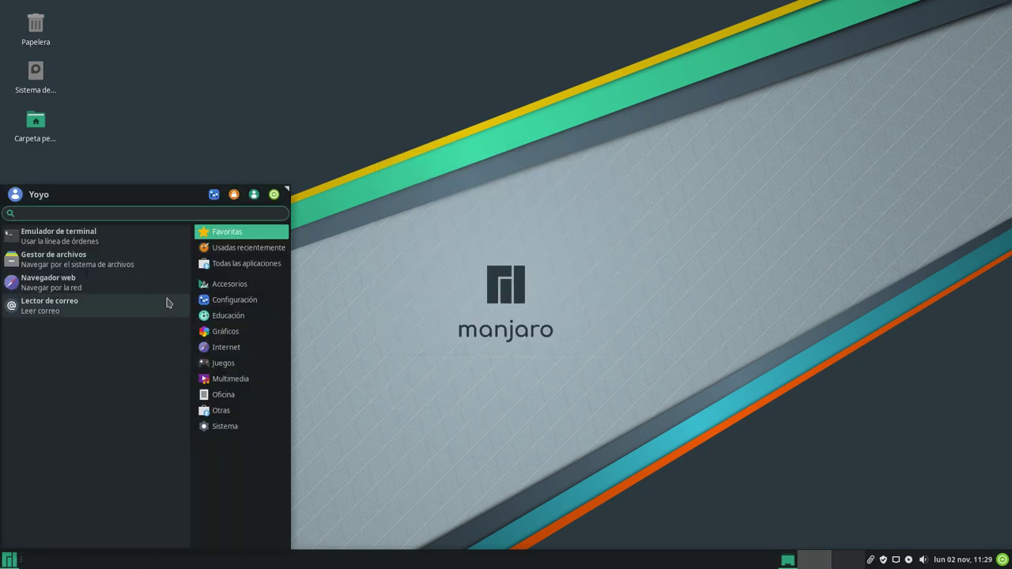
{"action": "left_click", "coordinate": [238, 339]}
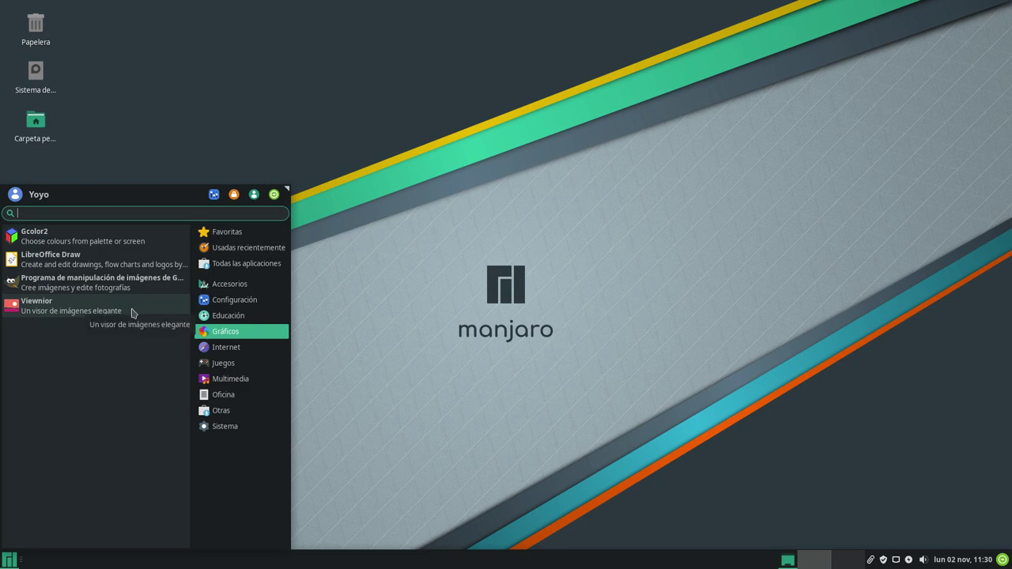
{"action": "left_click", "coordinate": [237, 348]}
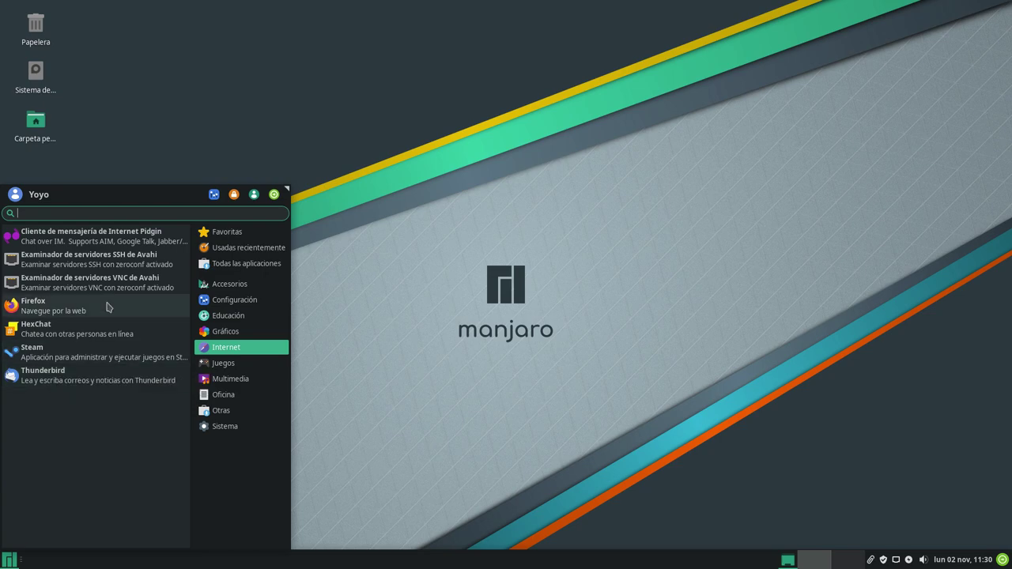
{"action": "left_click", "coordinate": [221, 367]}
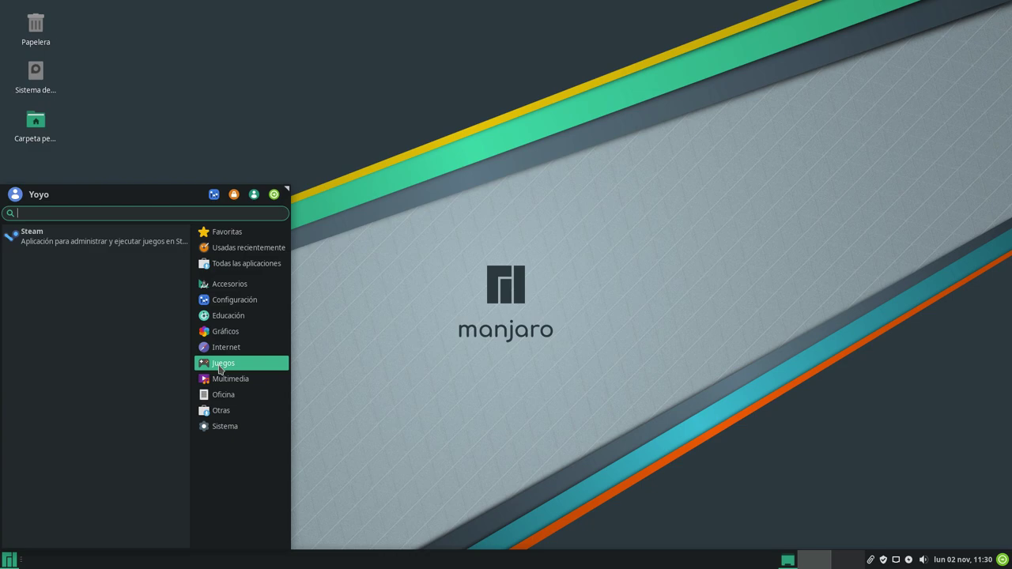
{"action": "left_click", "coordinate": [233, 380]}
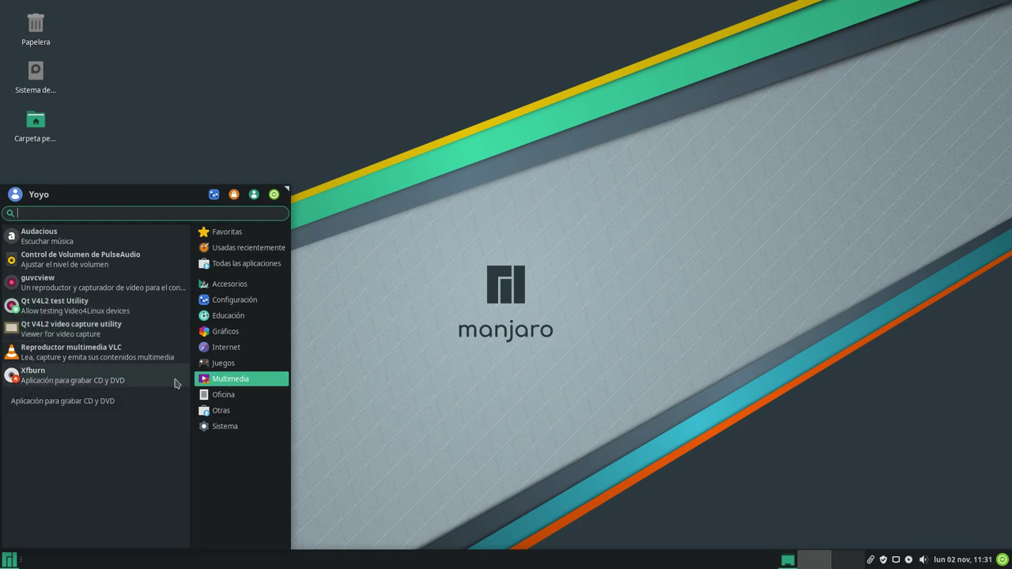
{"action": "left_click", "coordinate": [226, 395]}
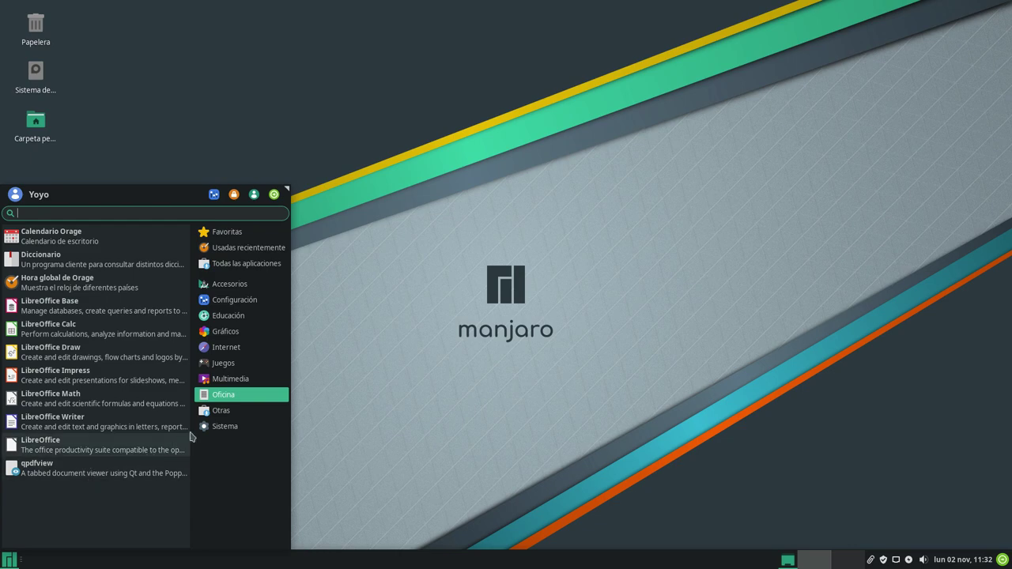
{"action": "left_click", "coordinate": [207, 410]}
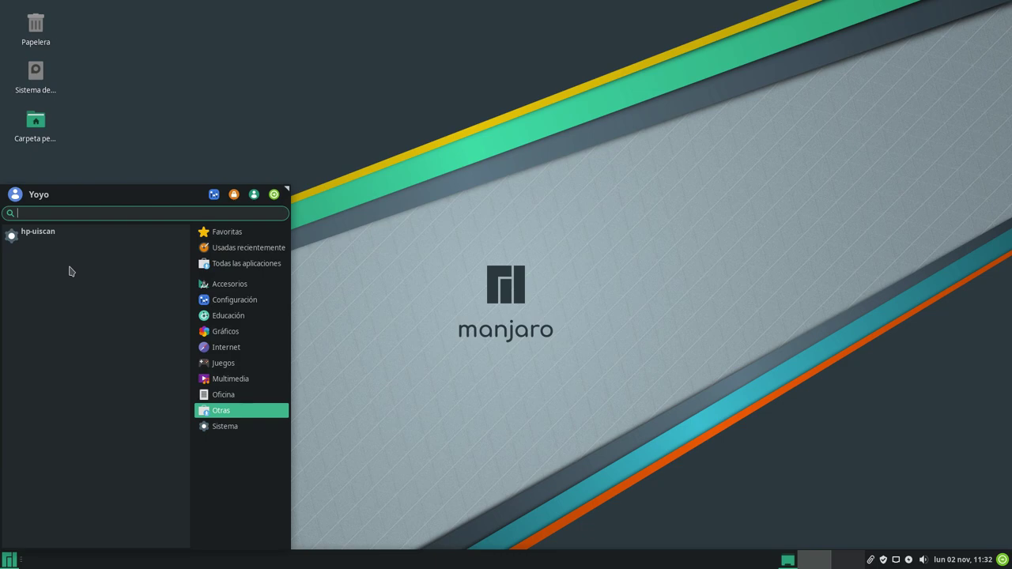
- Review the Sistema applications and launch Htop
{"action": "left_click", "coordinate": [217, 428]}
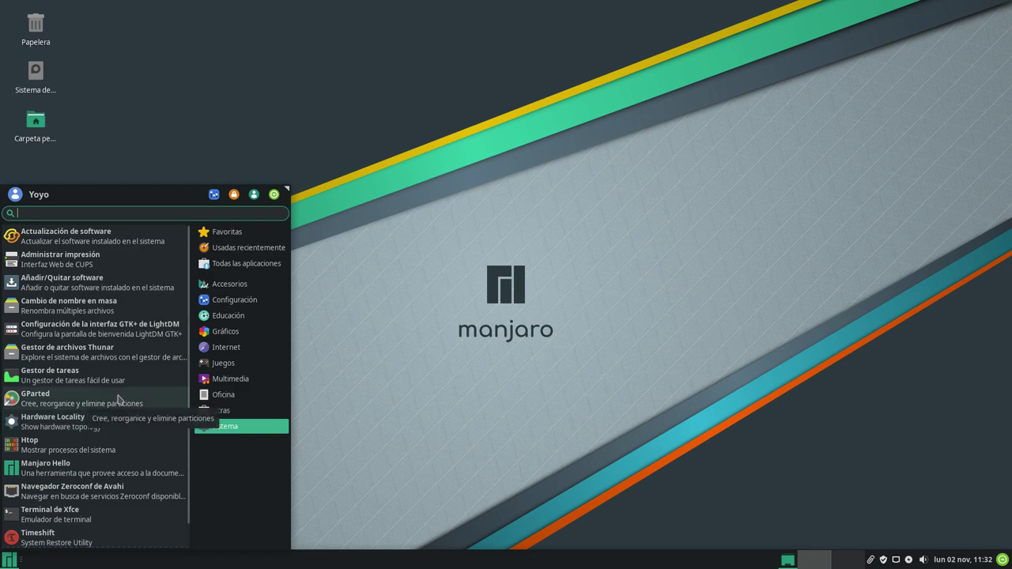
{"action": "left_click", "coordinate": [70, 445]}
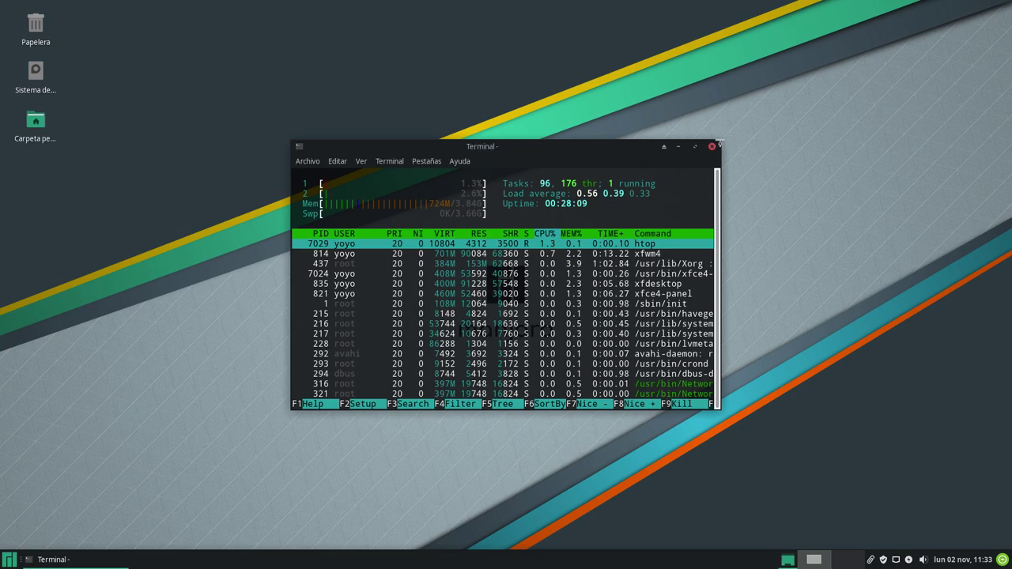
- Move and enlarge the Htop terminal window to view the running processes and memory use, and close it
{"action": "left_click_drag", "start_coordinate": [643, 150], "coordinate": [548, 120]}
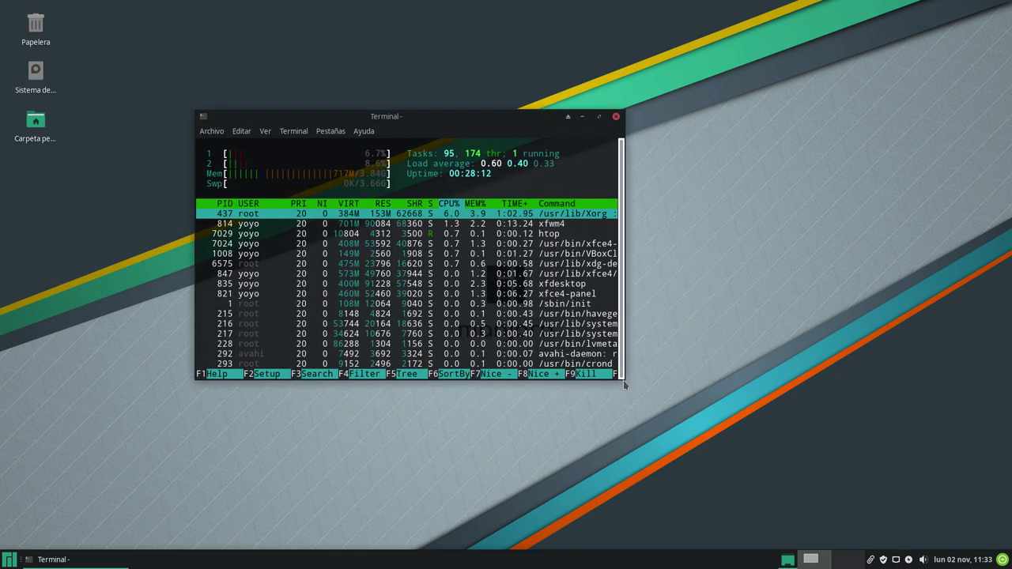
{"action": "left_click_drag", "start_coordinate": [624, 385], "coordinate": [911, 511]}
{"action": "left_click_drag", "start_coordinate": [566, 120], "coordinate": [537, 108]}
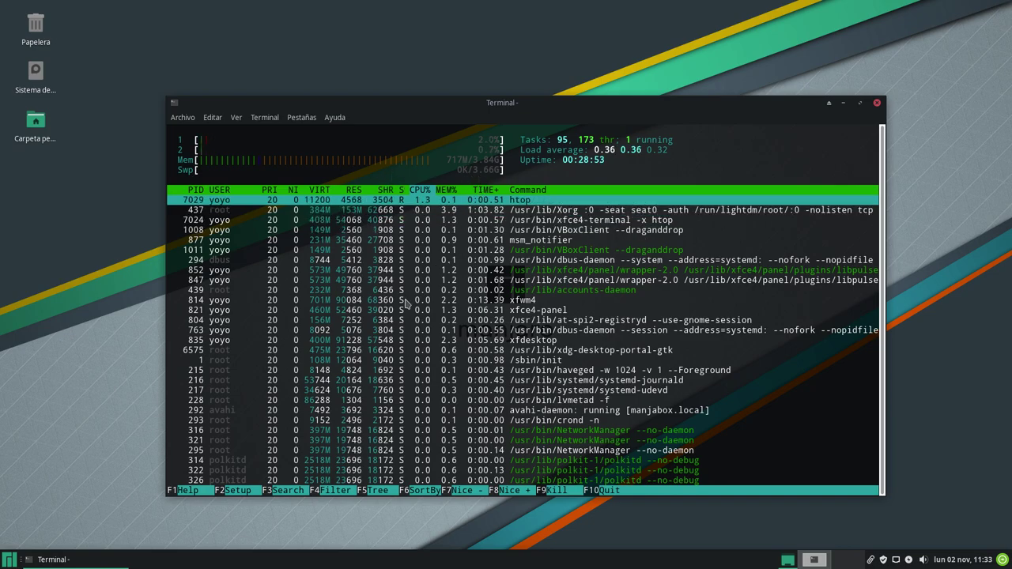
{"action": "left_click", "coordinate": [877, 103]}
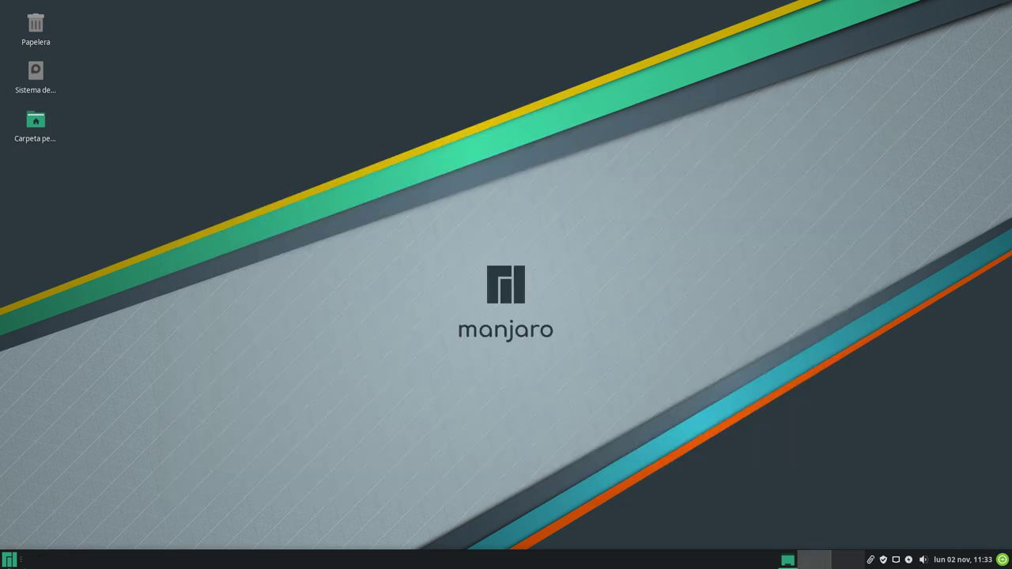
- Review the remaining applications in the Sistema category of the applications menu
{"action": "left_click", "coordinate": [3, 564]}
{"action": "left_click", "coordinate": [247, 426]}
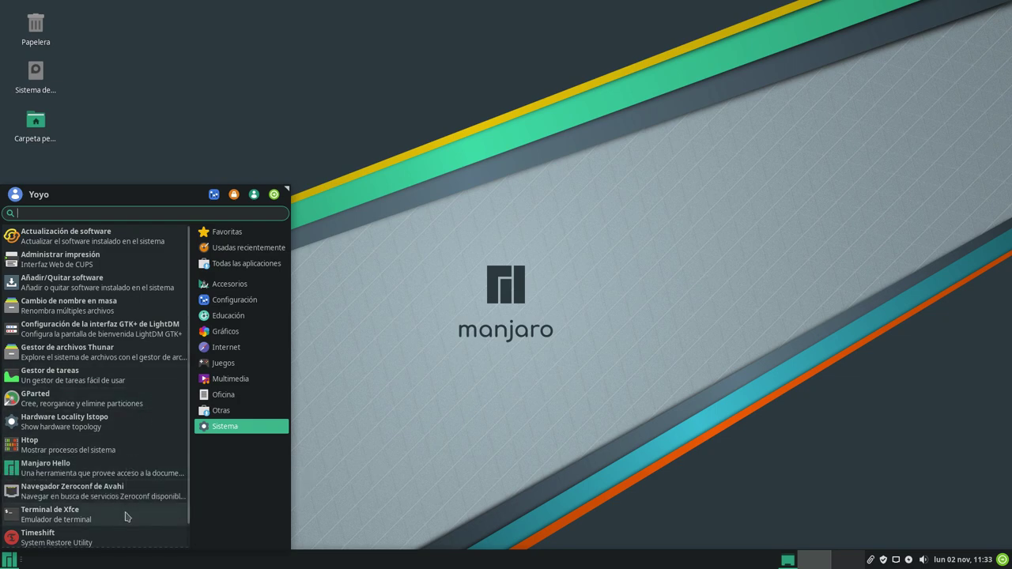
{"action": "scroll", "coordinate": [125, 517], "scroll_direction": "down", "scroll_amount": 1}
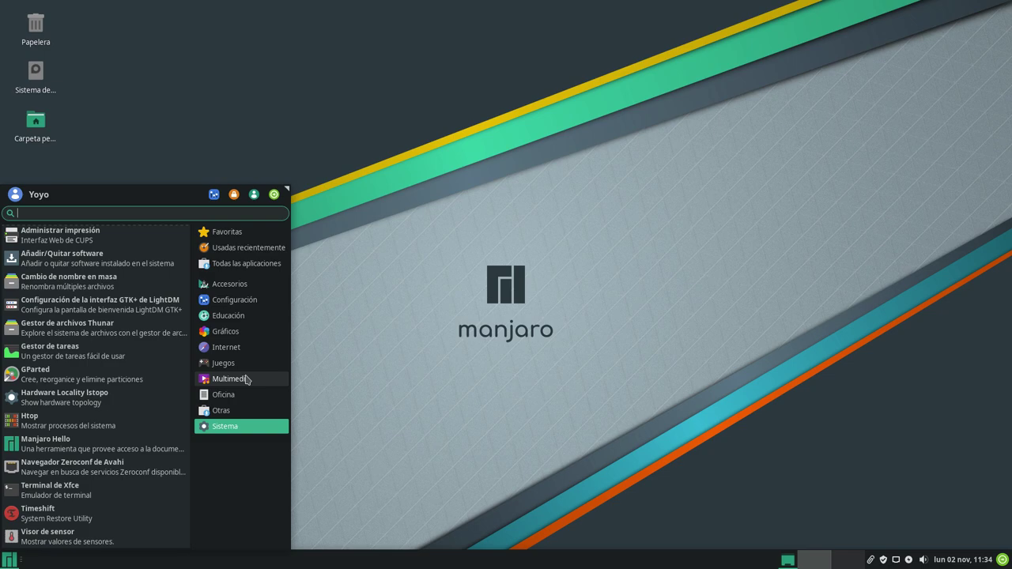
- Open the Configuración settings manager and move and enlarge its window to fit every settings category
{"action": "left_click", "coordinate": [213, 194]}
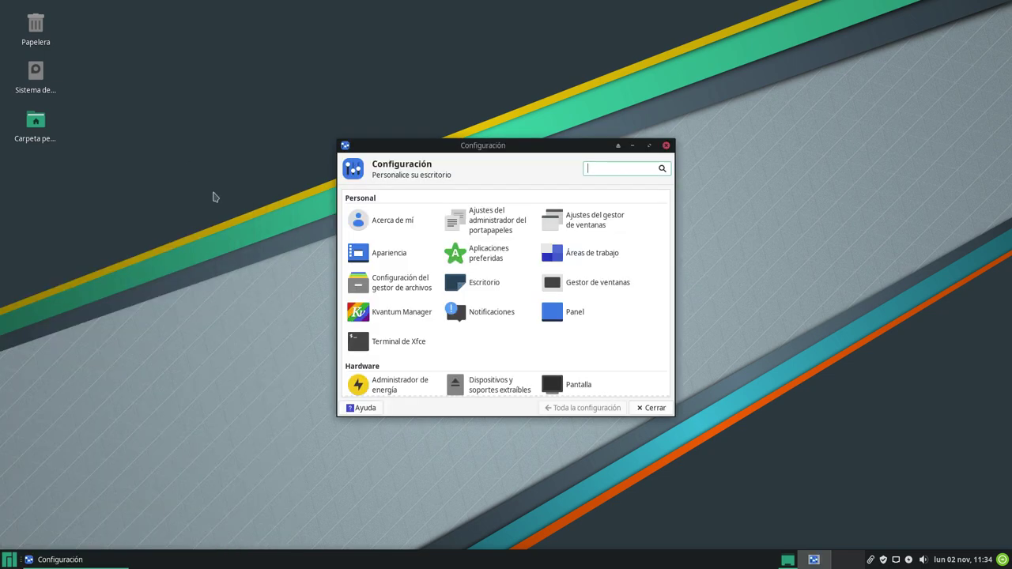
{"action": "left_click_drag", "start_coordinate": [464, 143], "coordinate": [266, 124]}
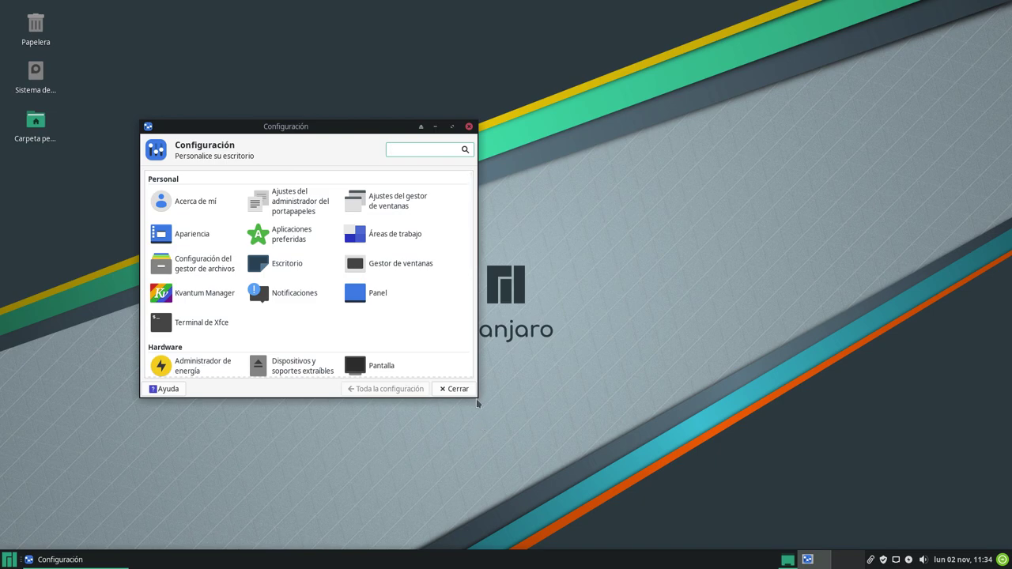
{"action": "left_click_drag", "start_coordinate": [400, 127], "coordinate": [458, 77]}
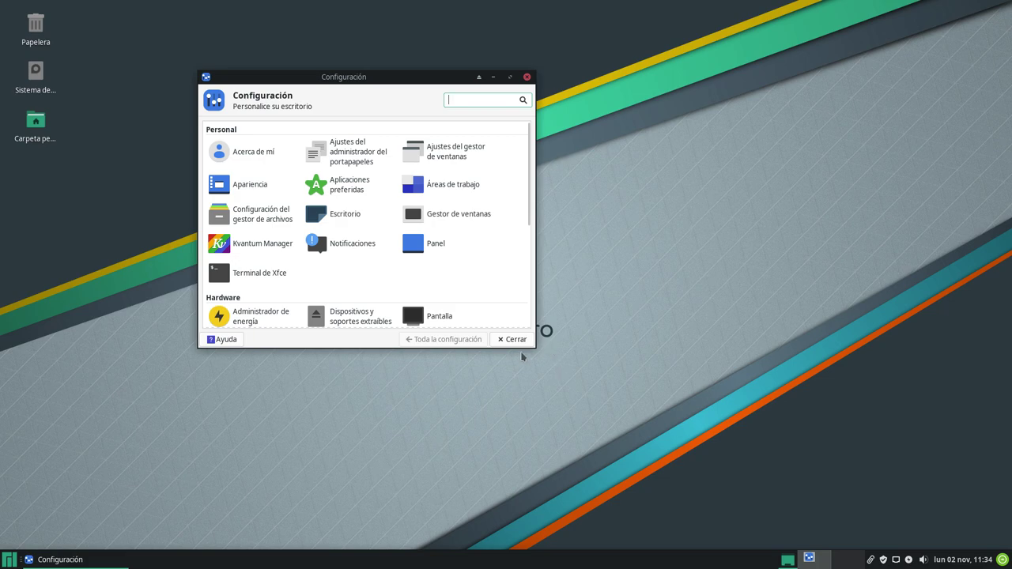
{"action": "left_click_drag", "start_coordinate": [536, 354], "coordinate": [956, 503]}
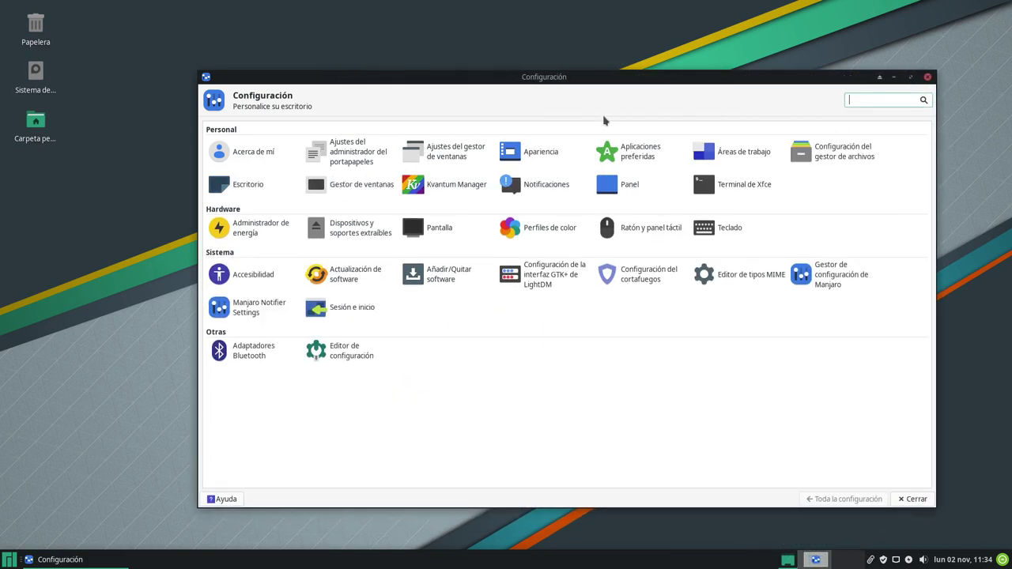
{"action": "left_click_drag", "start_coordinate": [578, 82], "coordinate": [515, 81]}
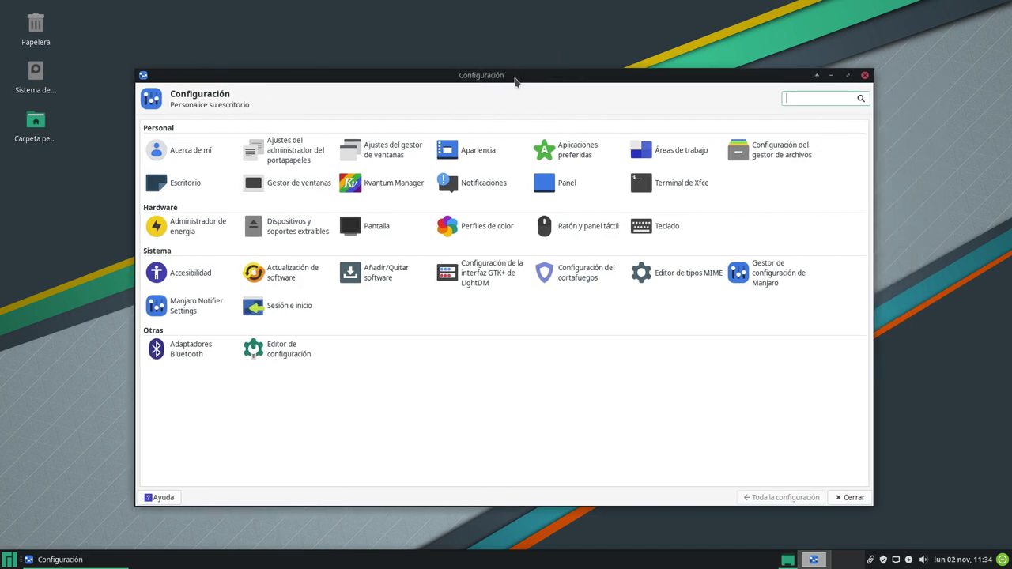
- Open Acerca de mí to view the user profile fields and cancel without making changes
{"action": "left_click", "coordinate": [216, 153]}
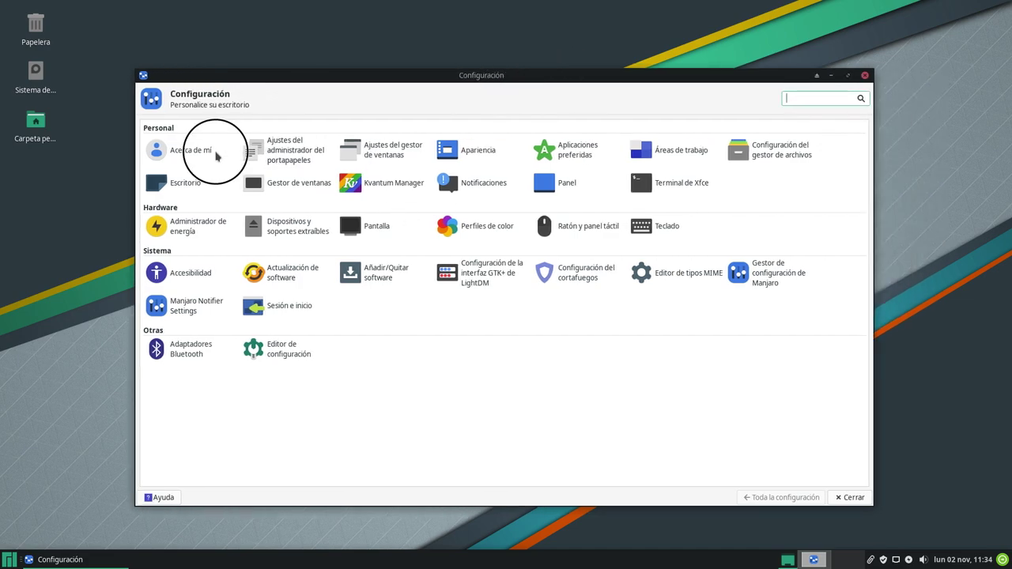
{"action": "left_click", "coordinate": [196, 153]}
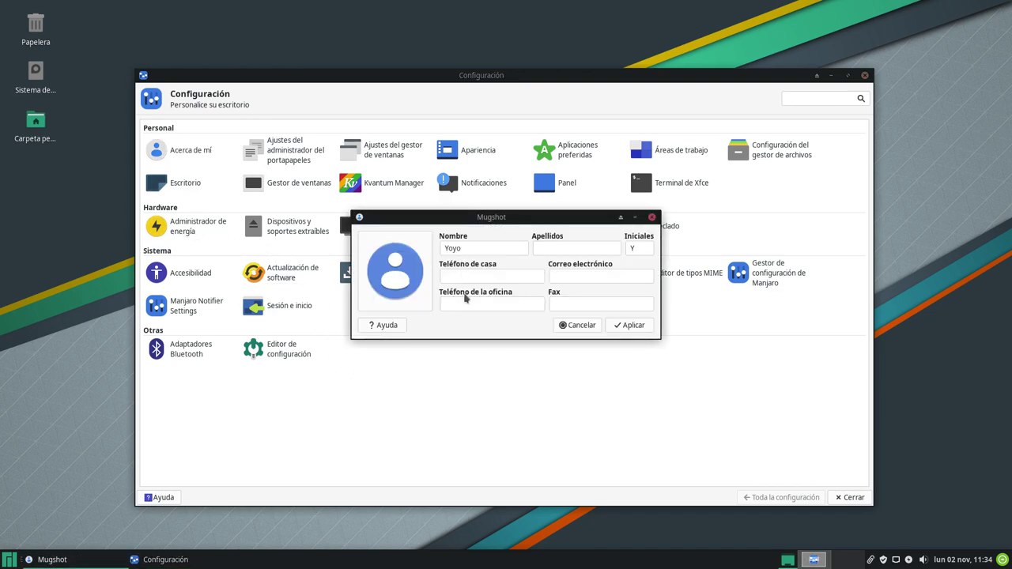
{"action": "left_click", "coordinate": [583, 325]}
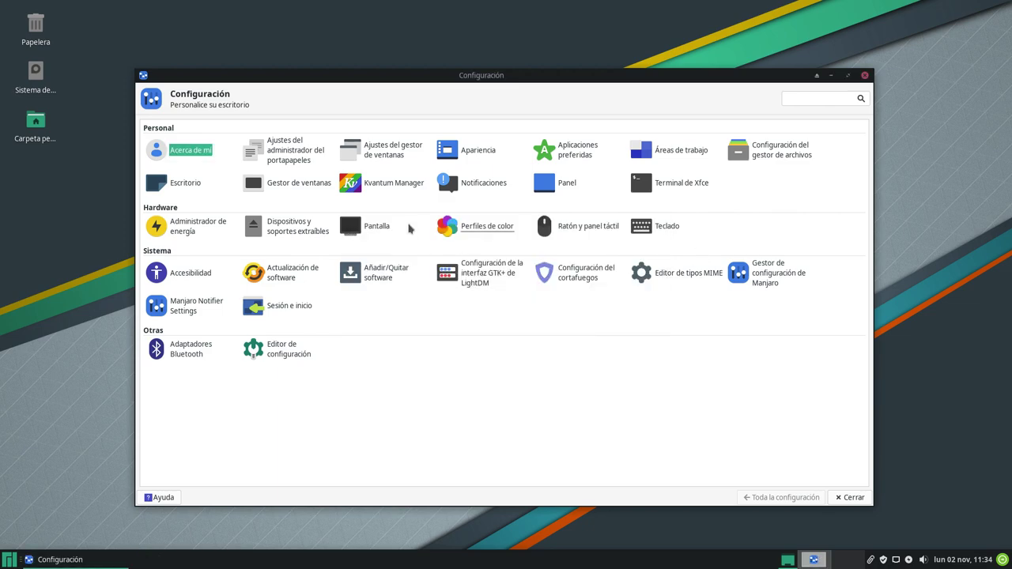
- Open the clipboard manager settings, view the Comportamiento, Acciones and Historia options, and close them
{"action": "left_click", "coordinate": [301, 161]}
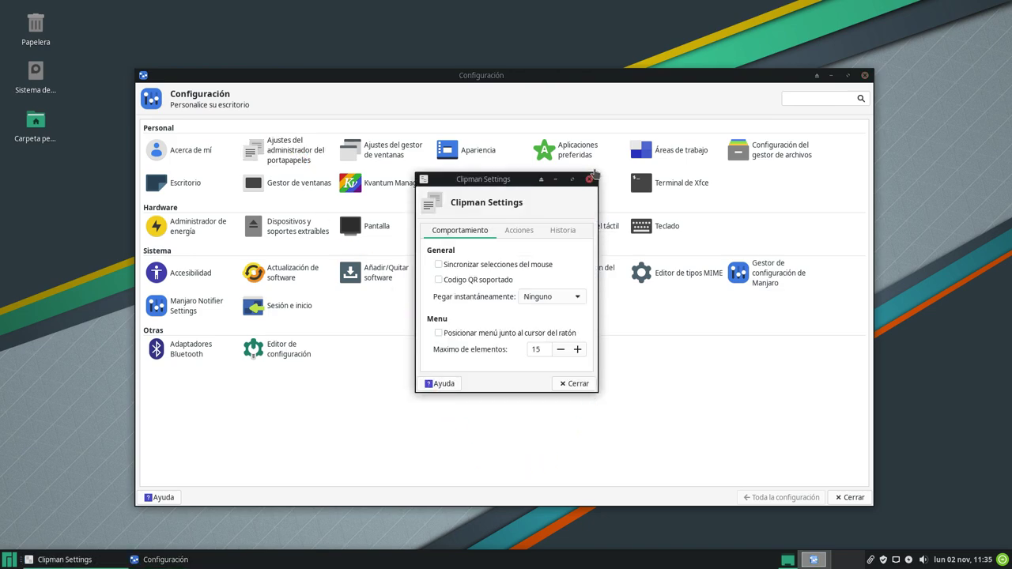
{"action": "left_click", "coordinate": [517, 238]}
{"action": "left_click", "coordinate": [562, 231]}
{"action": "left_click", "coordinate": [508, 235]}
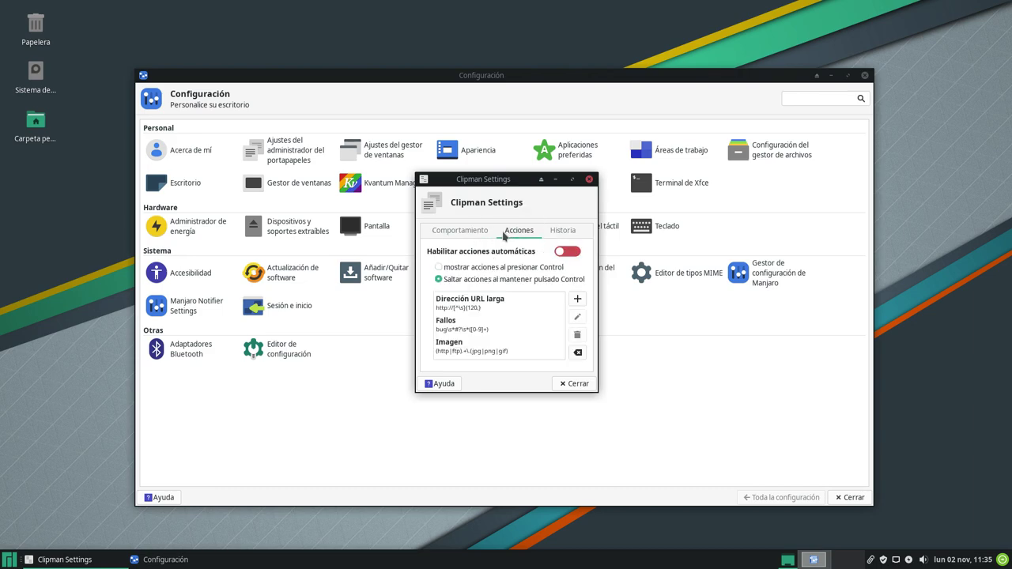
{"action": "left_click", "coordinate": [455, 238]}
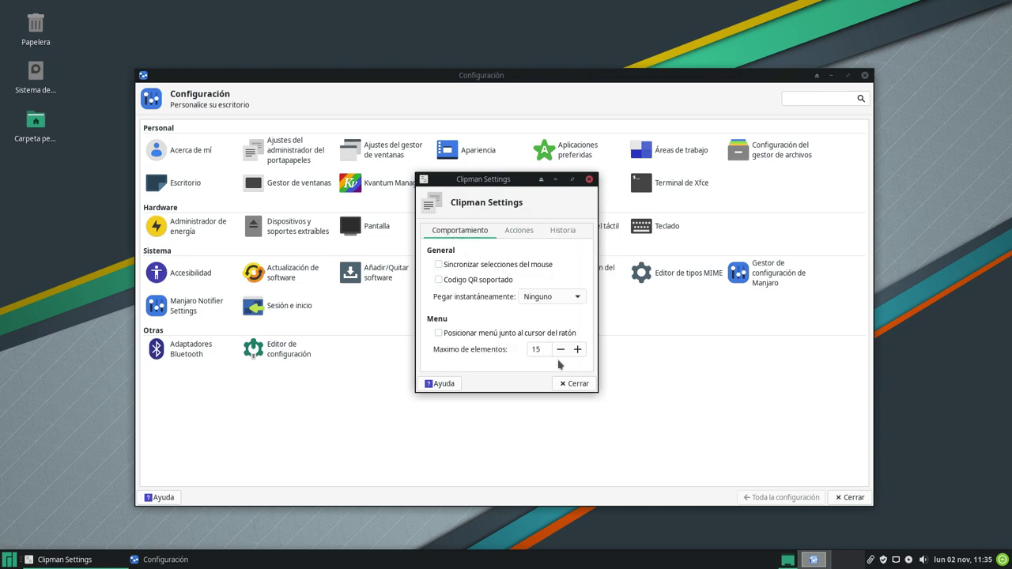
{"action": "left_click", "coordinate": [575, 384]}
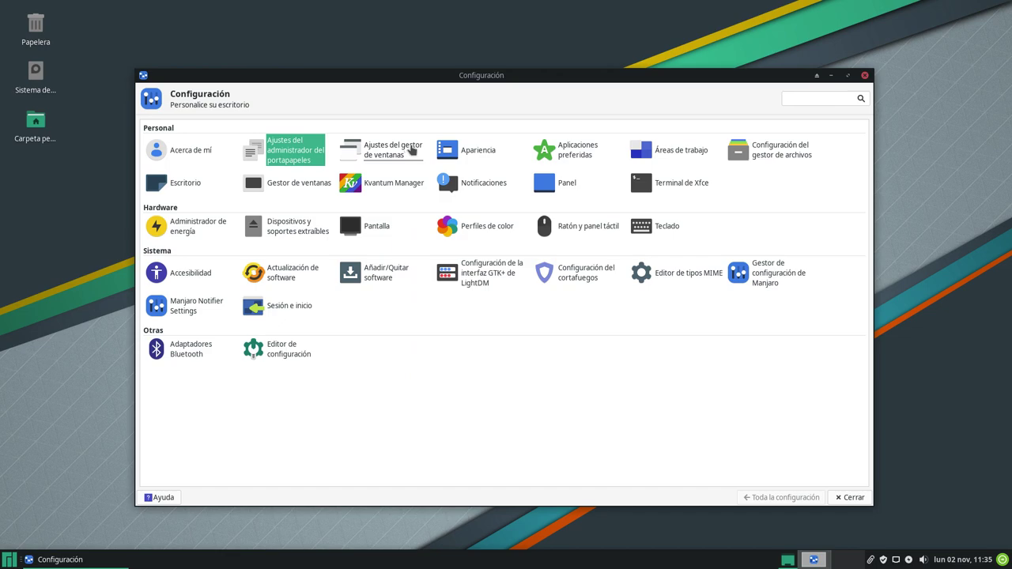
- Open Apariencia, view the Estilo, Iconos, Tipos de letra and Configuración options, and return to all settings
{"action": "left_click", "coordinate": [445, 162]}
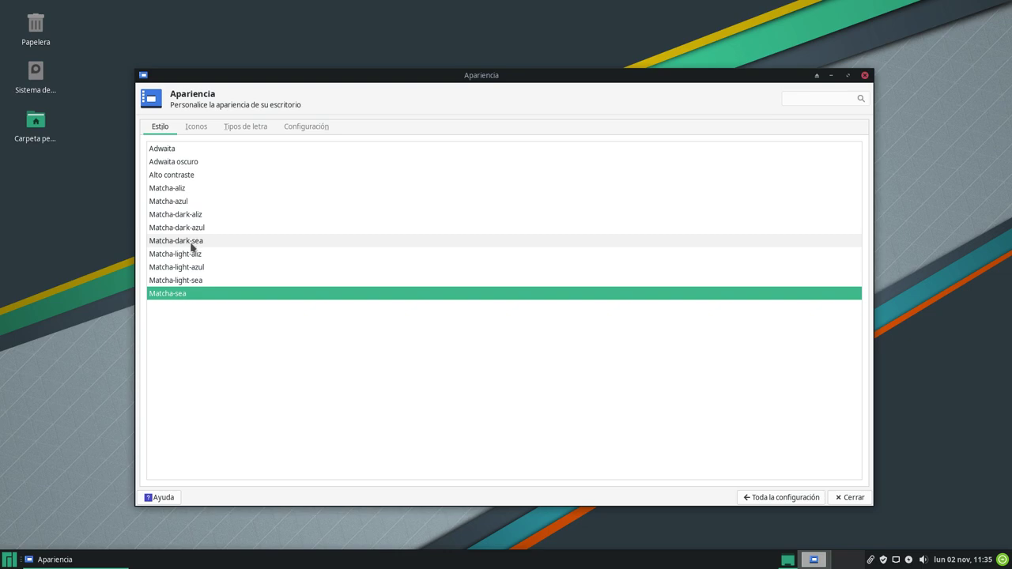
{"action": "left_click", "coordinate": [196, 130]}
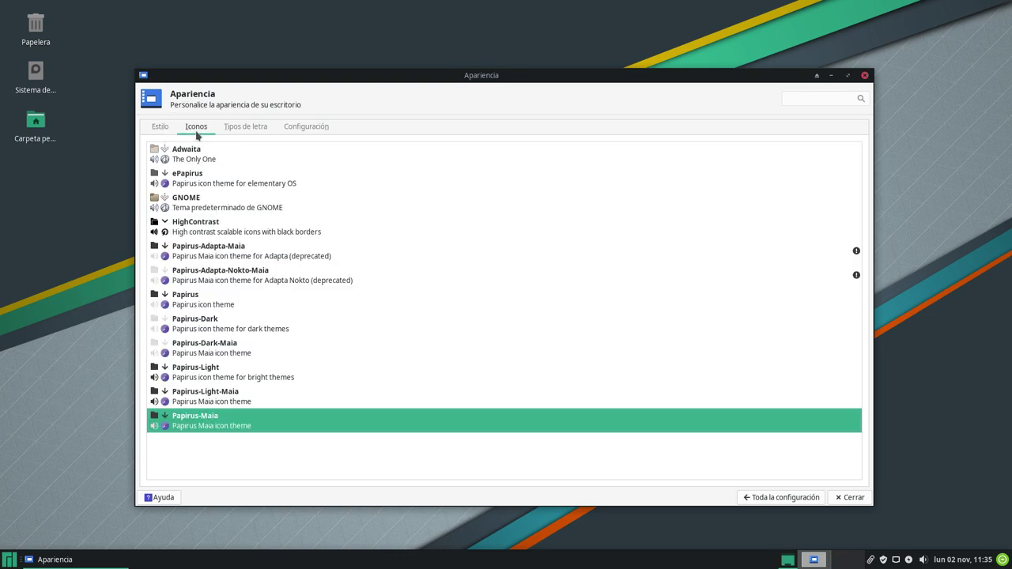
{"action": "left_click", "coordinate": [246, 130]}
{"action": "left_click", "coordinate": [304, 130]}
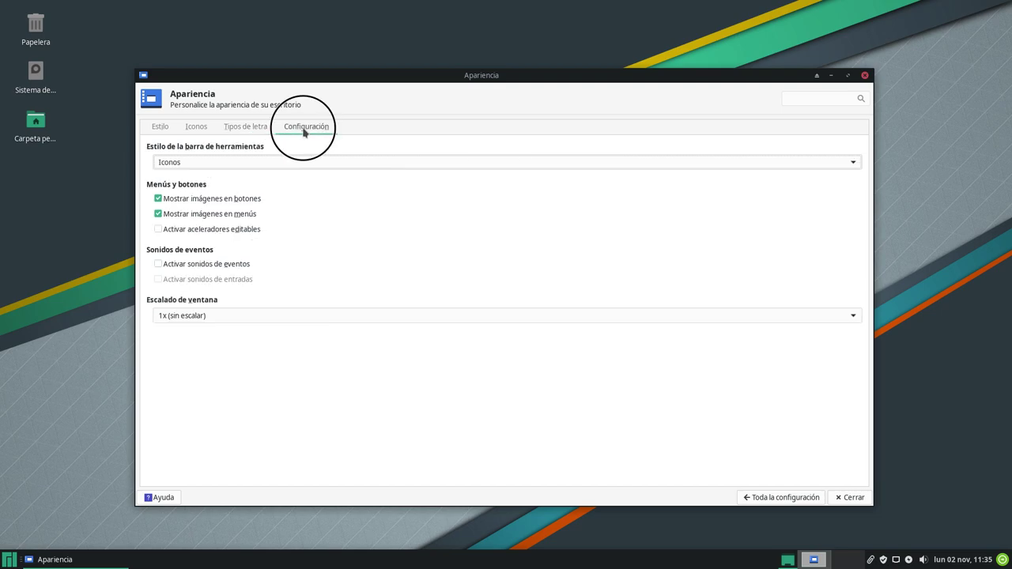
{"action": "left_click", "coordinate": [159, 128]}
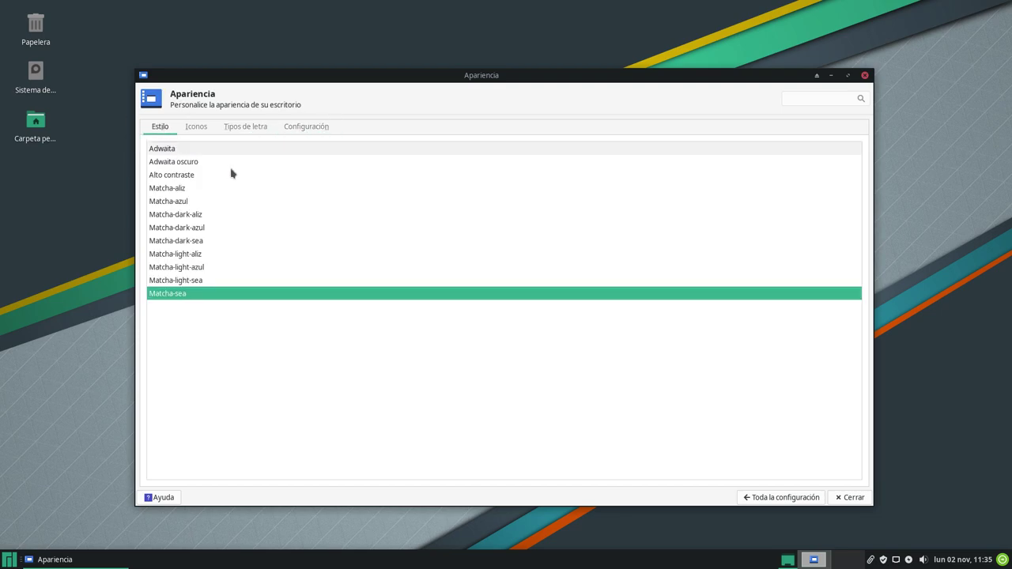
{"action": "left_click", "coordinate": [782, 497]}
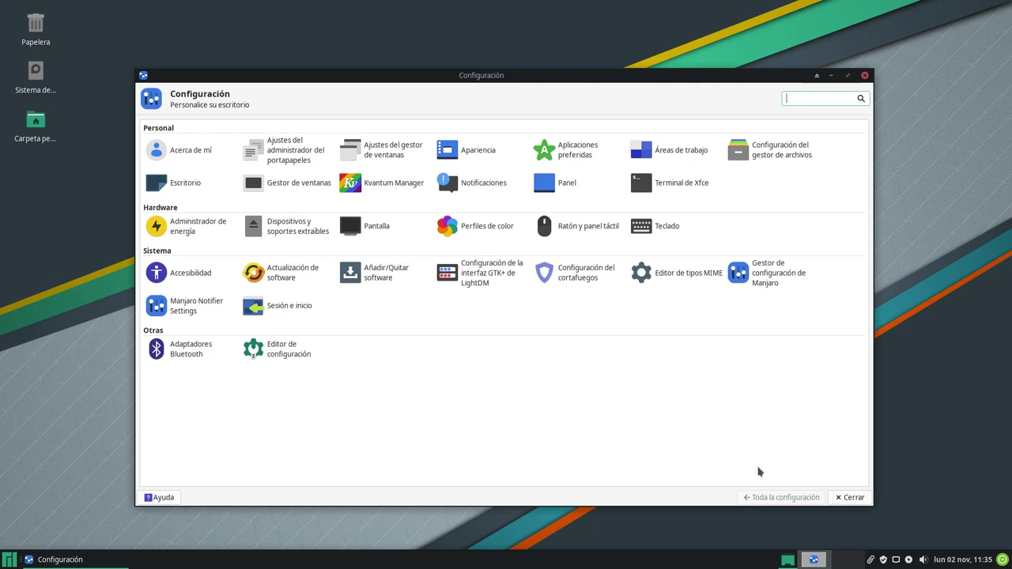
- Open Aplicaciones preferidas, view the Internet and Utilidades defaults, and return to all settings
{"action": "left_click", "coordinate": [581, 155]}
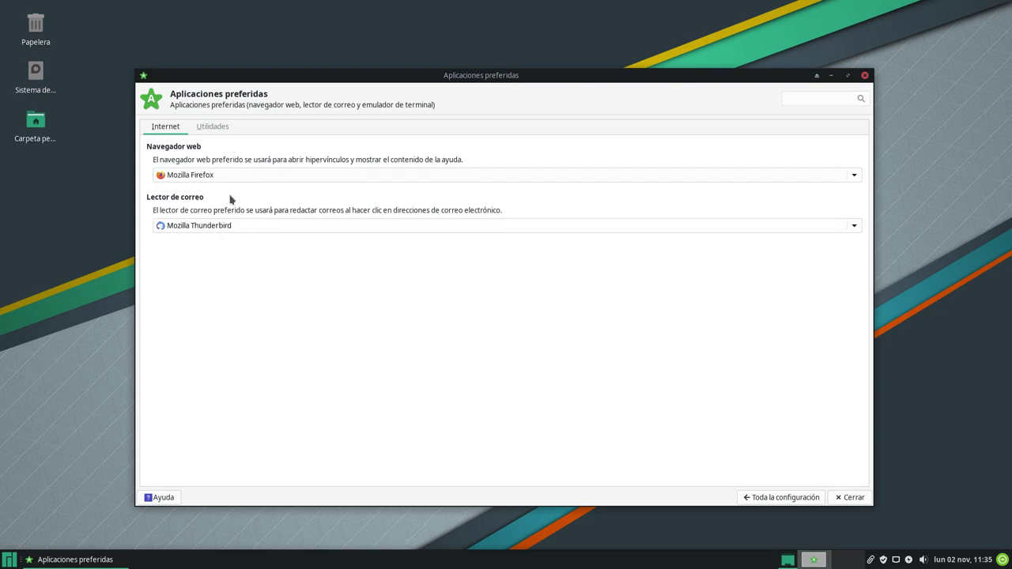
{"action": "left_click", "coordinate": [217, 127]}
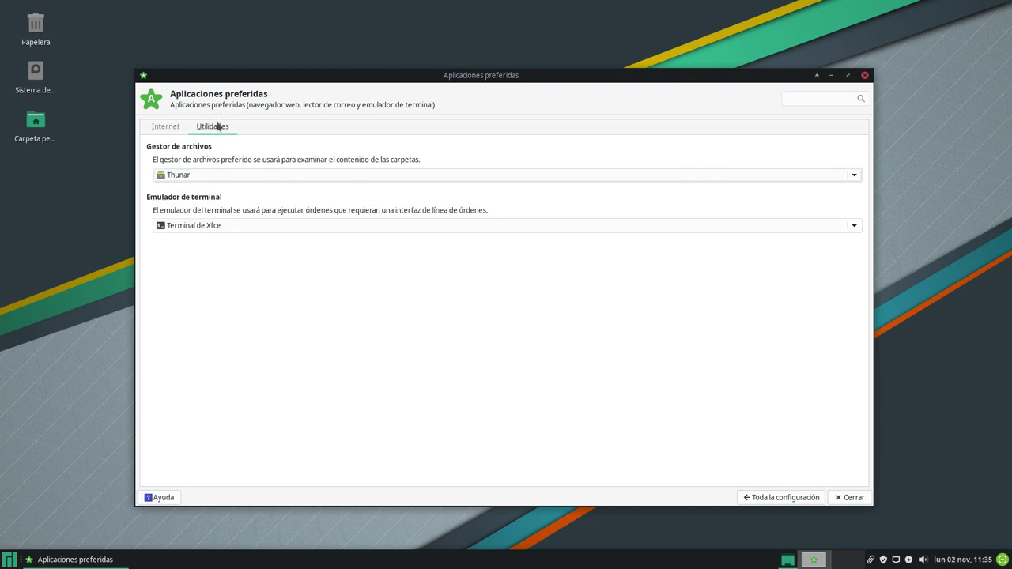
{"action": "left_click", "coordinate": [764, 497]}
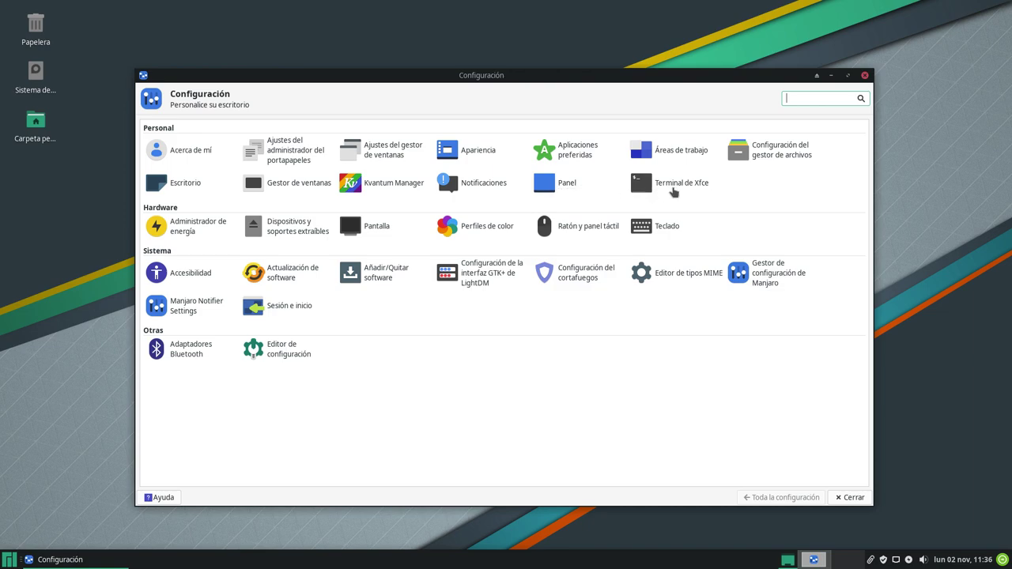
- Open Notificaciones and set notifications to disappear after 3 seconds
{"action": "left_click", "coordinate": [487, 188]}
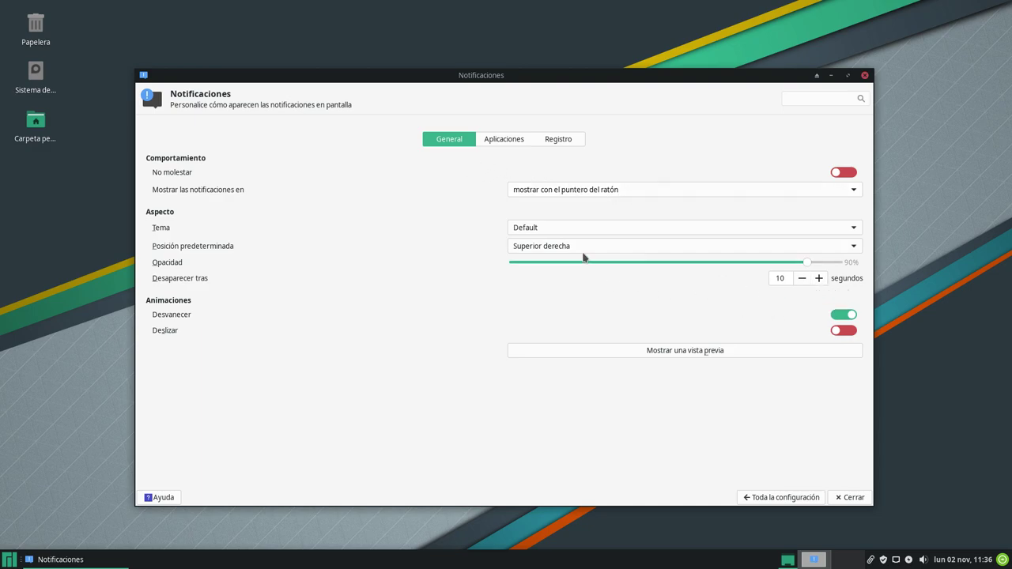
{"action": "left_click", "coordinate": [801, 279]}
{"action": "left_click", "coordinate": [801, 279]}
{"action": "left_click", "coordinate": [801, 279]}
{"action": "left_click", "coordinate": [802, 279]}
{"action": "left_click", "coordinate": [802, 279]}
{"action": "left_click", "coordinate": [802, 279]}
{"action": "left_click", "coordinate": [802, 279]}
- View the Aplicaciones and Registro sections of the notification settings, go back to General, and return to all settings
{"action": "left_click", "coordinate": [510, 142]}
{"action": "left_click", "coordinate": [573, 142]}
{"action": "left_click", "coordinate": [451, 143]}
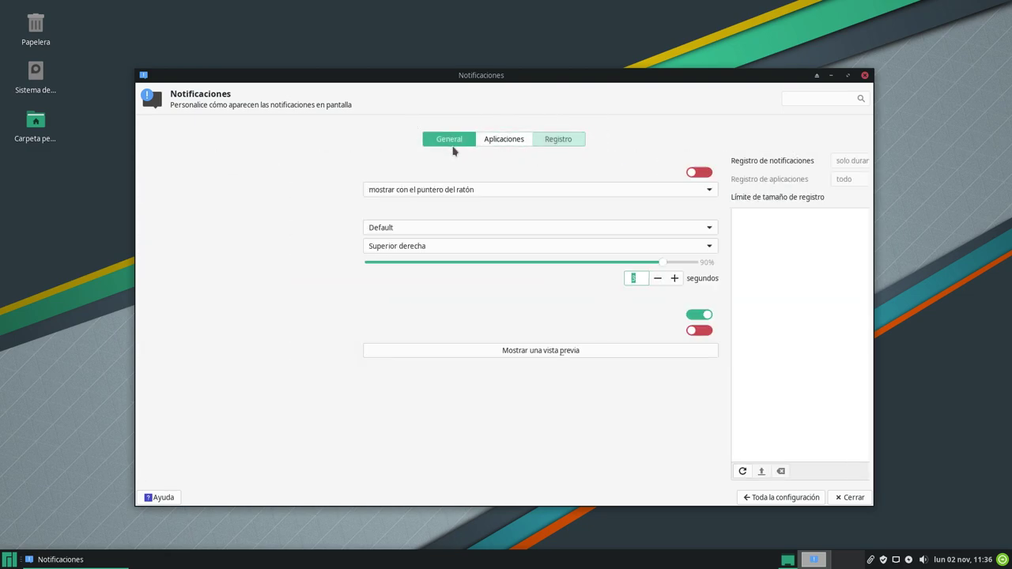
{"action": "left_click", "coordinate": [773, 497]}
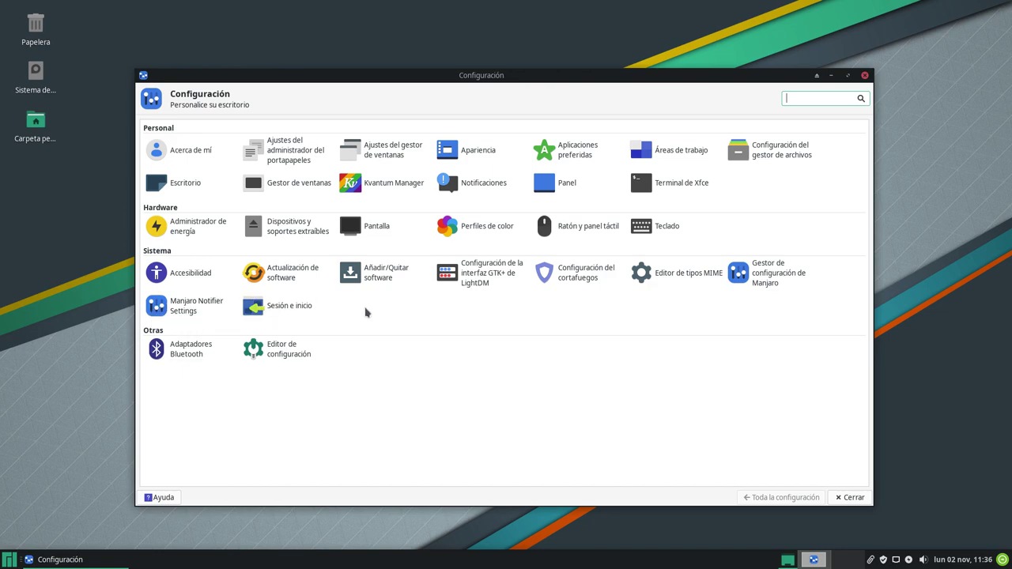
- Launch Gestor de configuración de Manjaro, minimize the Configuración window behind it, and move and enlarge the Manjaro window
{"action": "left_click", "coordinate": [773, 276]}
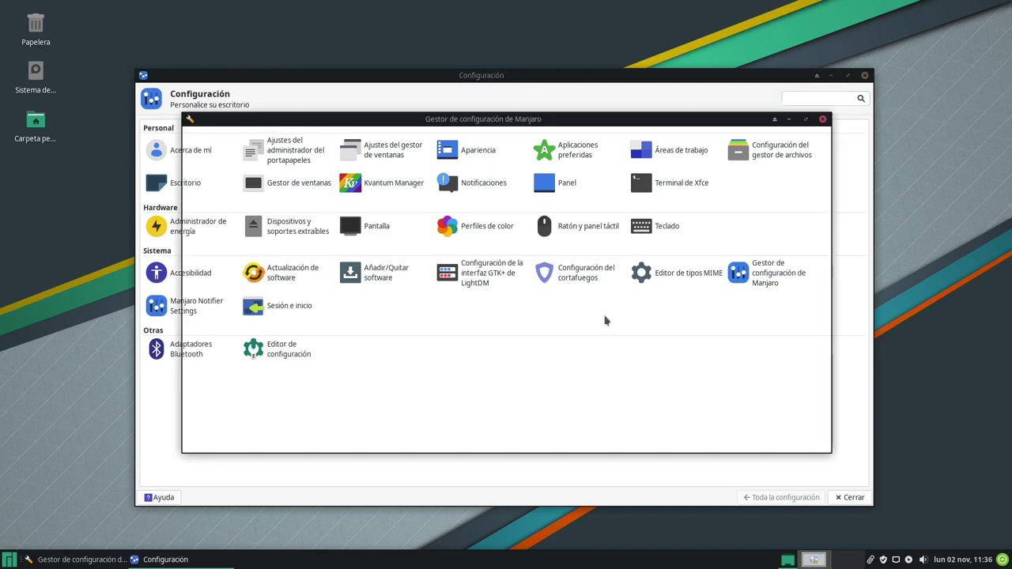
{"action": "left_click", "coordinate": [832, 75]}
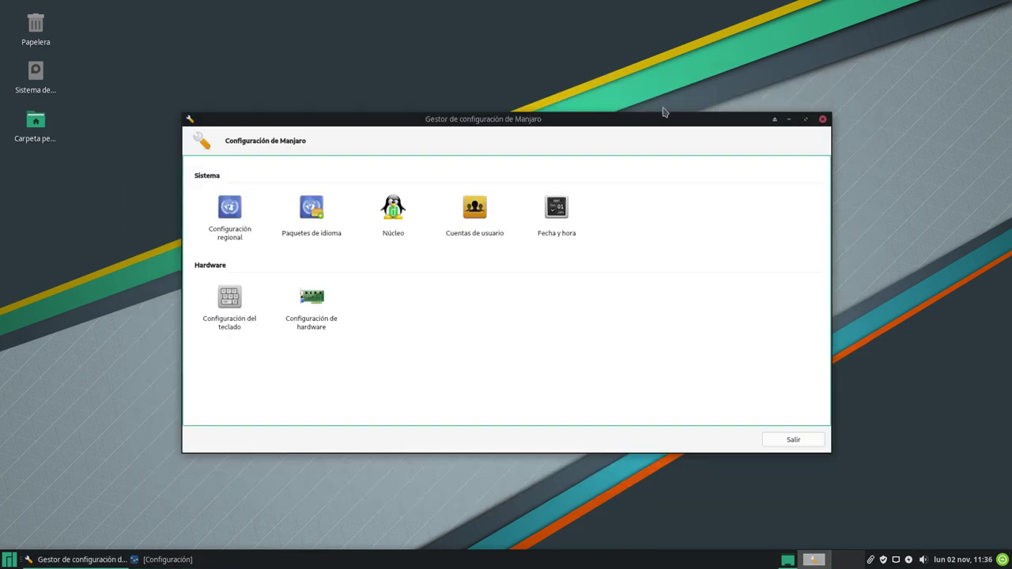
{"action": "left_click_drag", "start_coordinate": [657, 121], "coordinate": [565, 71]}
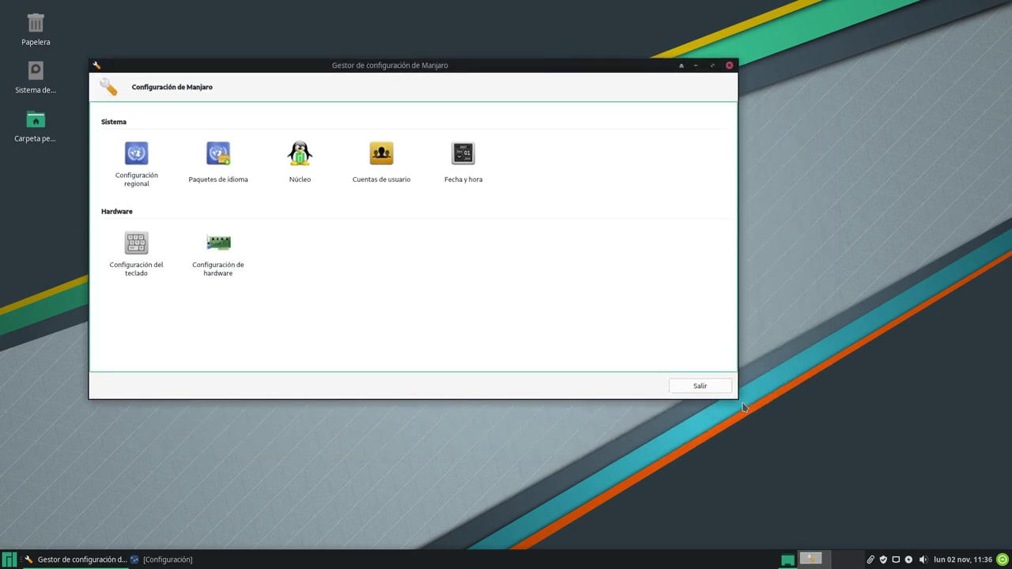
{"action": "left_click_drag", "start_coordinate": [734, 394], "coordinate": [904, 515]}
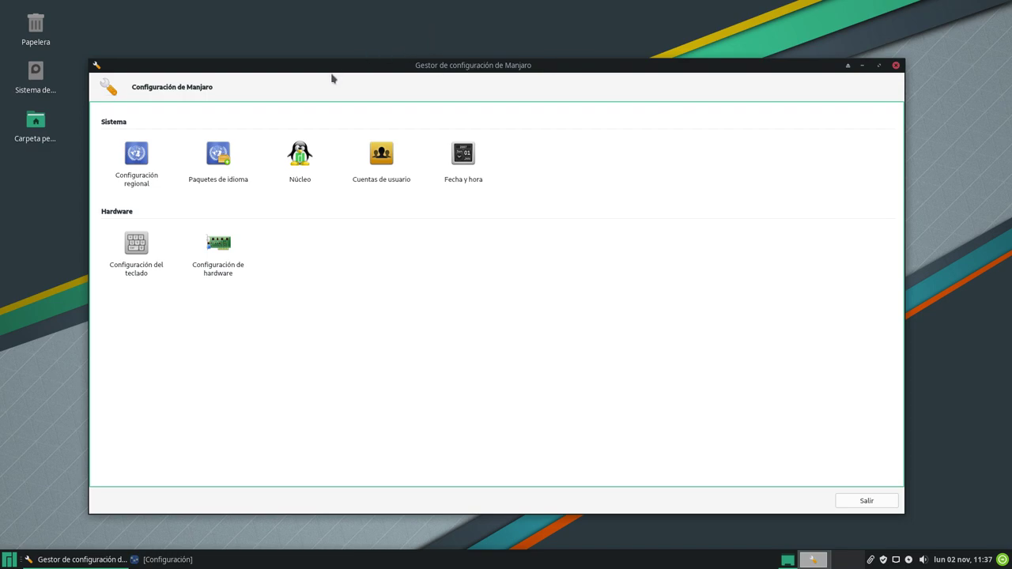
{"action": "left_click_drag", "start_coordinate": [321, 68], "coordinate": [379, 65]}
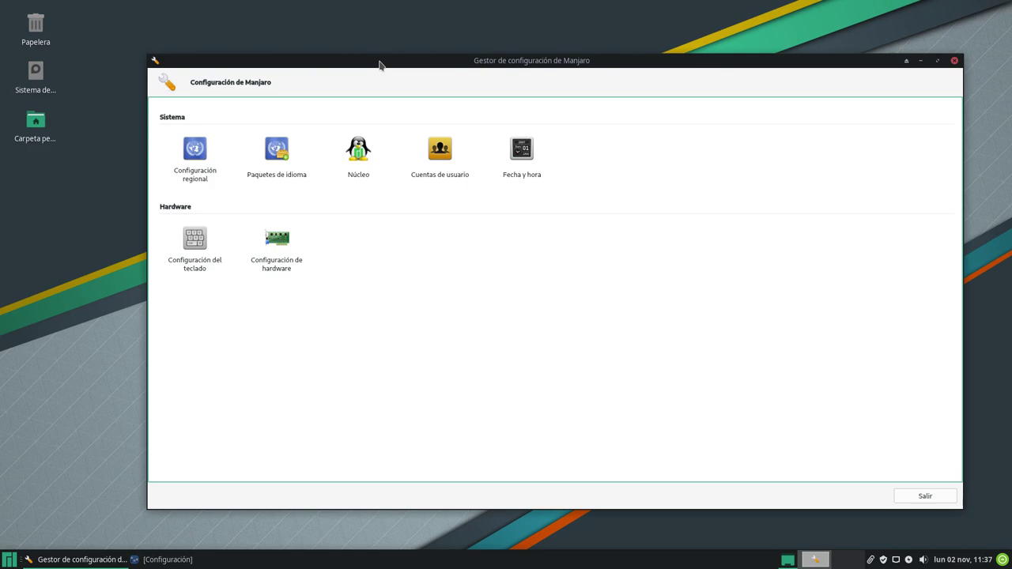
{"action": "left_click_drag", "start_coordinate": [369, 63], "coordinate": [374, 60]}
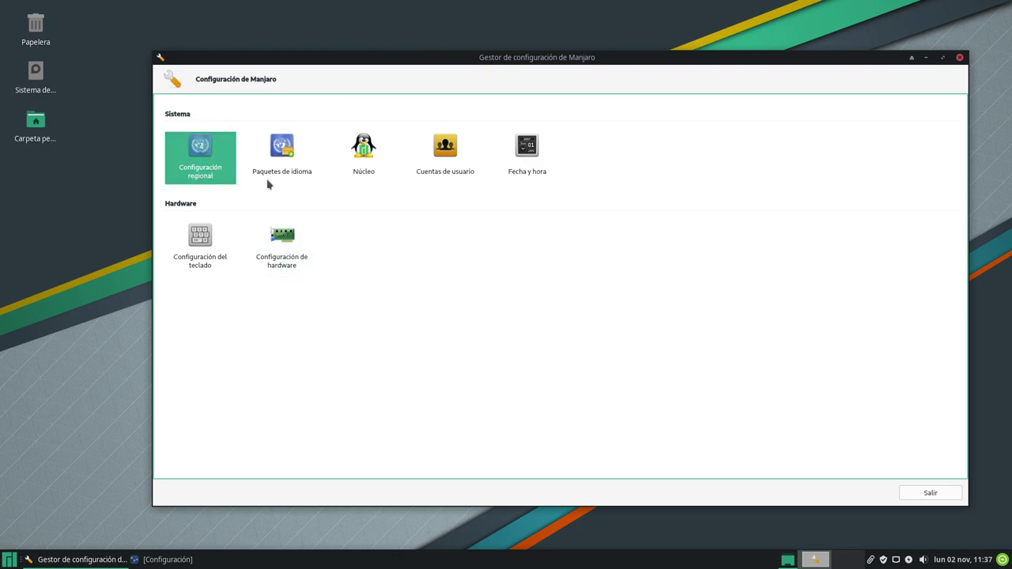
- View the system locales in Configuración regional, and review the available and installed packages in Paquetes de idioma
{"action": "left_click", "coordinate": [200, 161]}
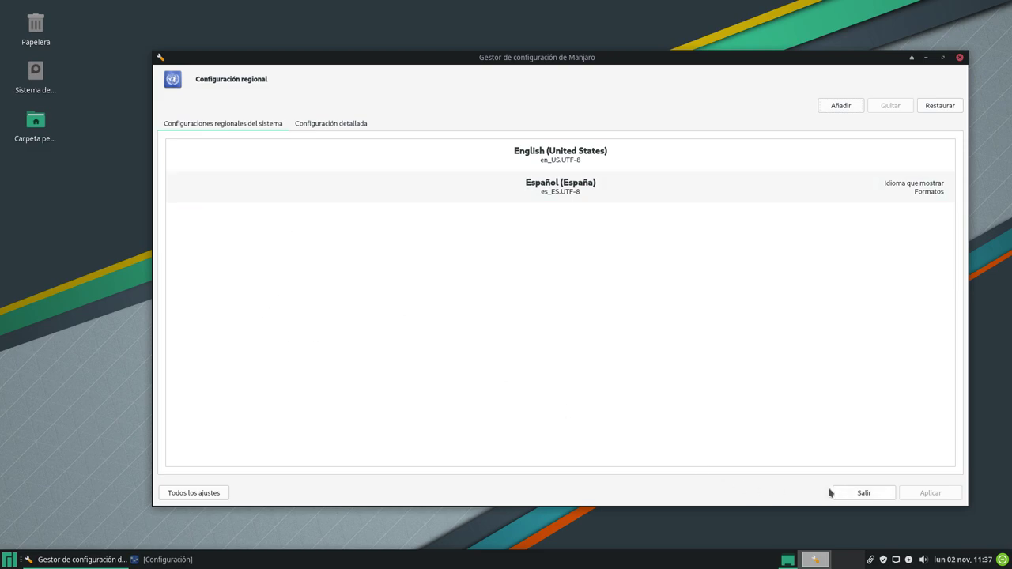
{"action": "left_click", "coordinate": [199, 495]}
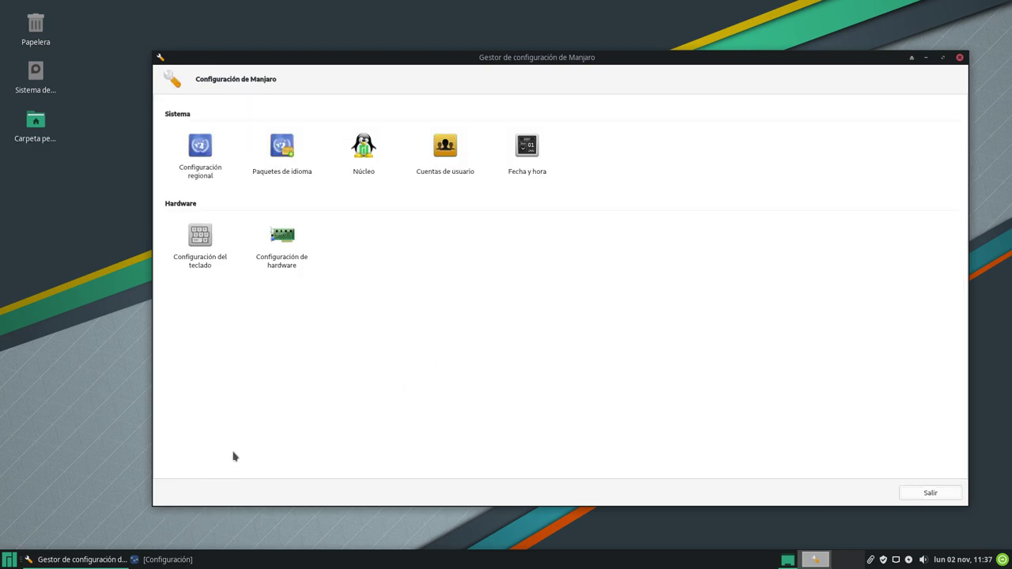
{"action": "left_click", "coordinate": [299, 172]}
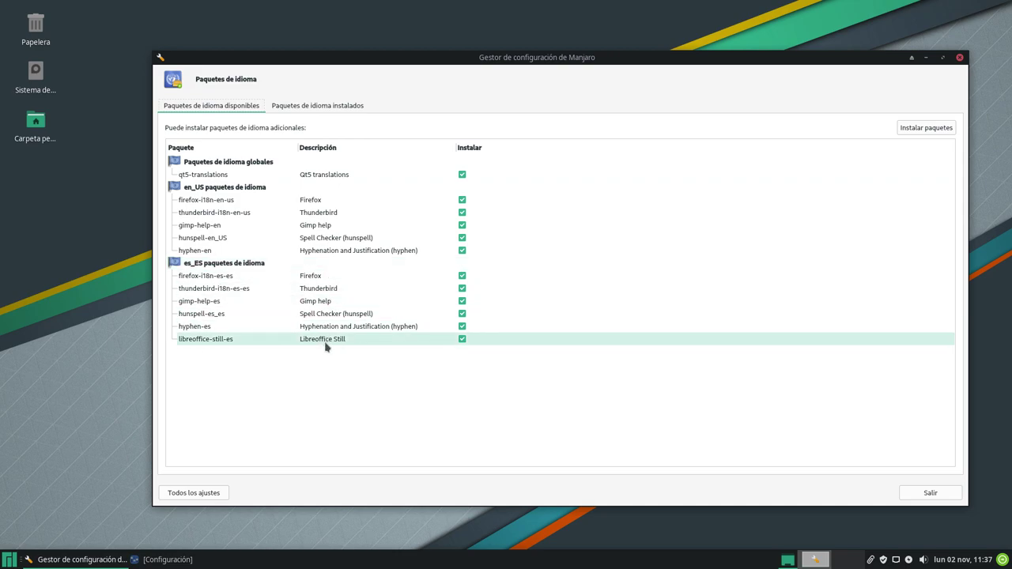
{"action": "left_click", "coordinate": [319, 106]}
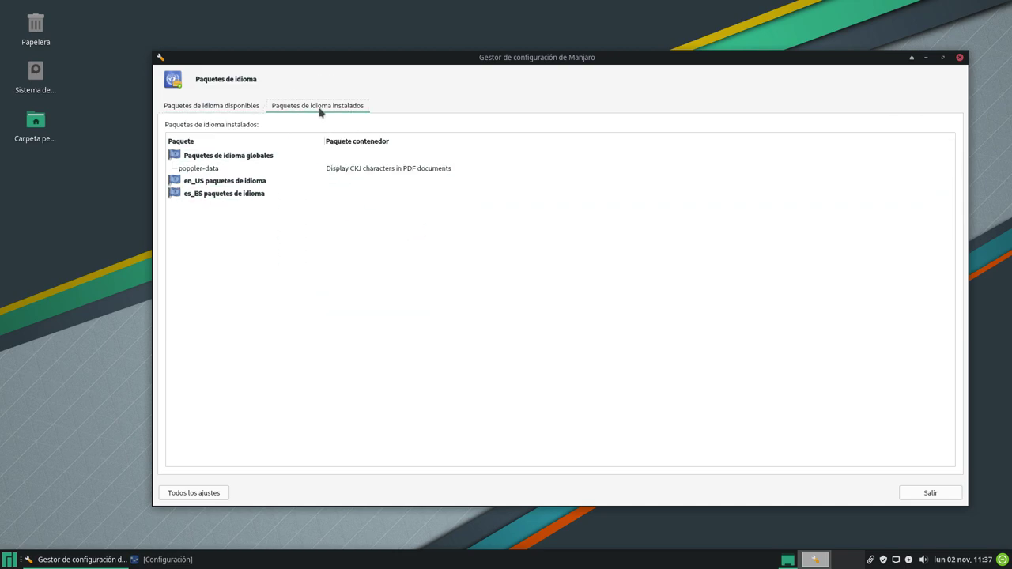
{"action": "left_click", "coordinate": [232, 109]}
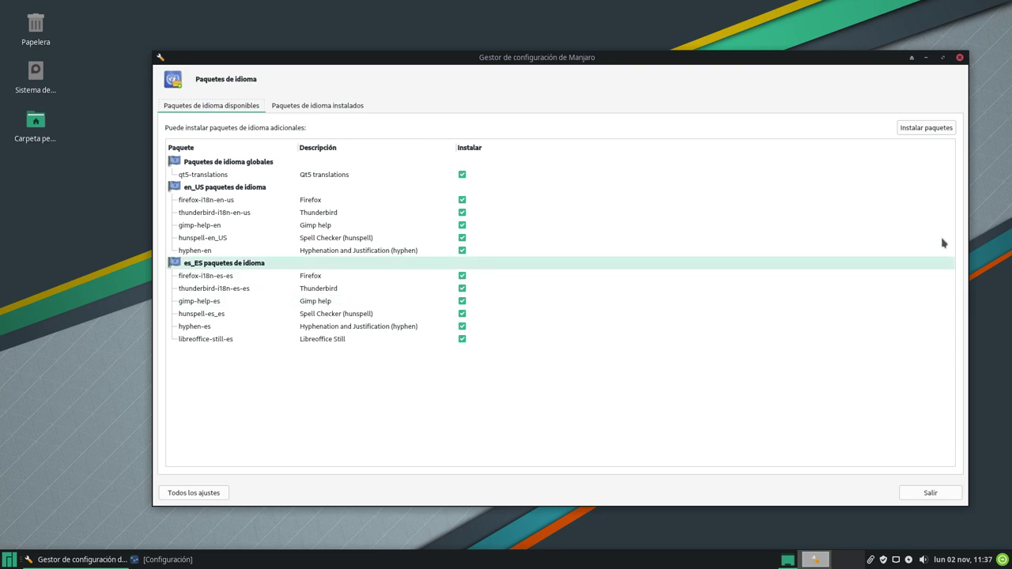
- Install all the checked language packages, authenticating with the account password, and return to all settings
{"action": "left_click", "coordinate": [922, 131]}
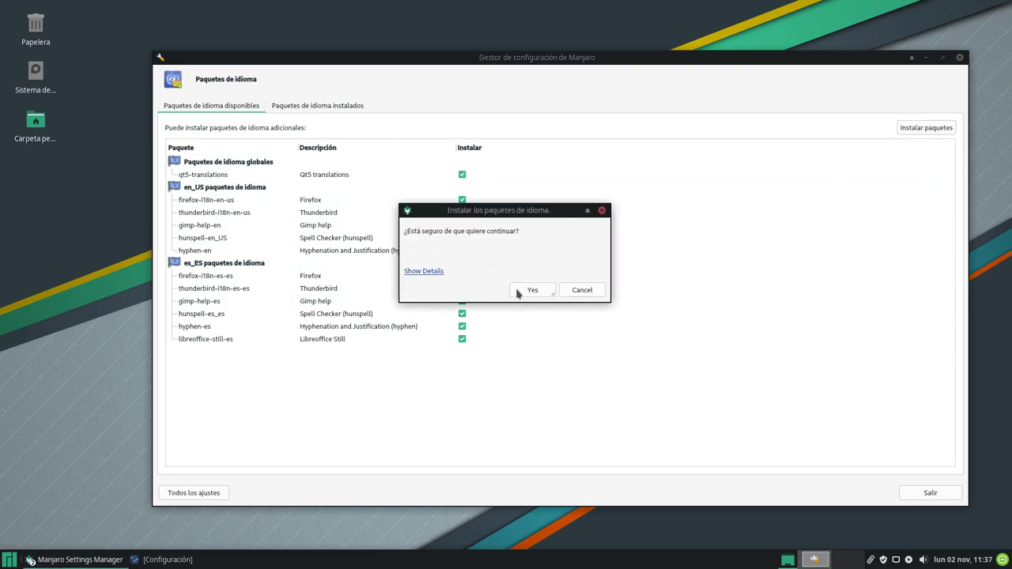
{"action": "left_click", "coordinate": [518, 291]}
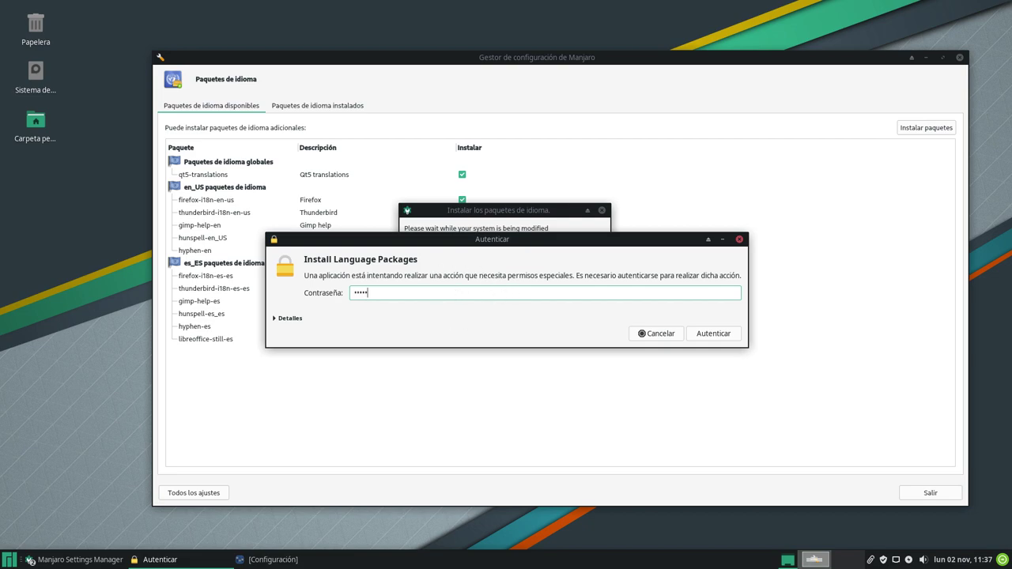
{"action": "key", "text": "Return"}
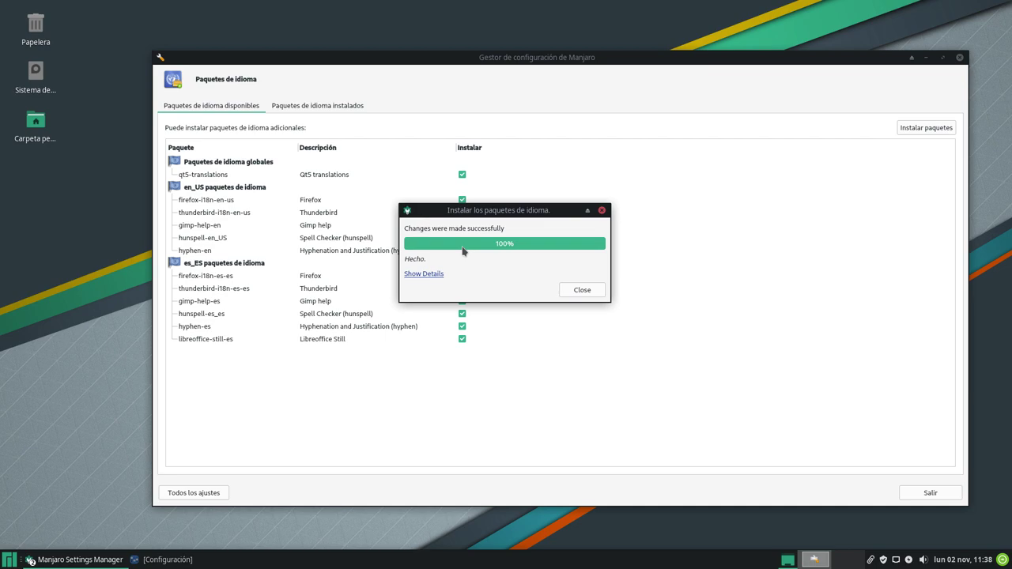
{"action": "left_click", "coordinate": [582, 290]}
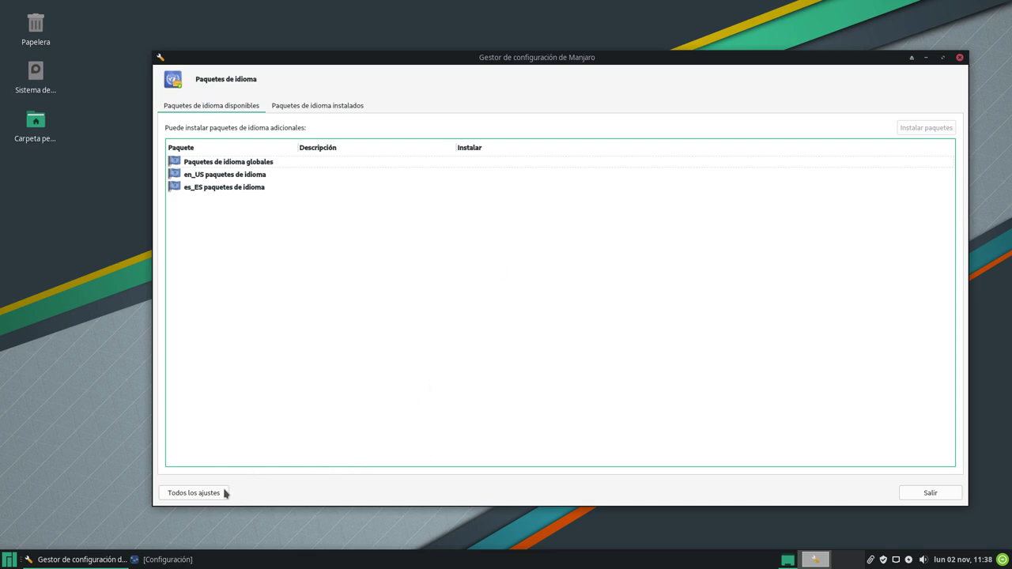
{"action": "left_click", "coordinate": [194, 492]}
- Open Núcleo, review the list of installable Linux kernels, and return to all settings
{"action": "left_click", "coordinate": [366, 144]}
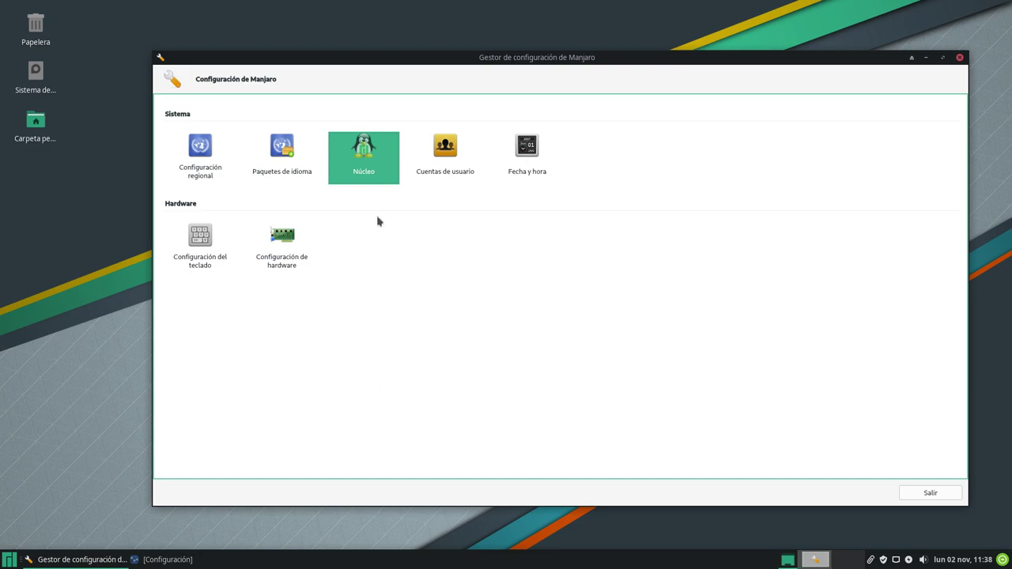
{"action": "double_click", "coordinate": [364, 158]}
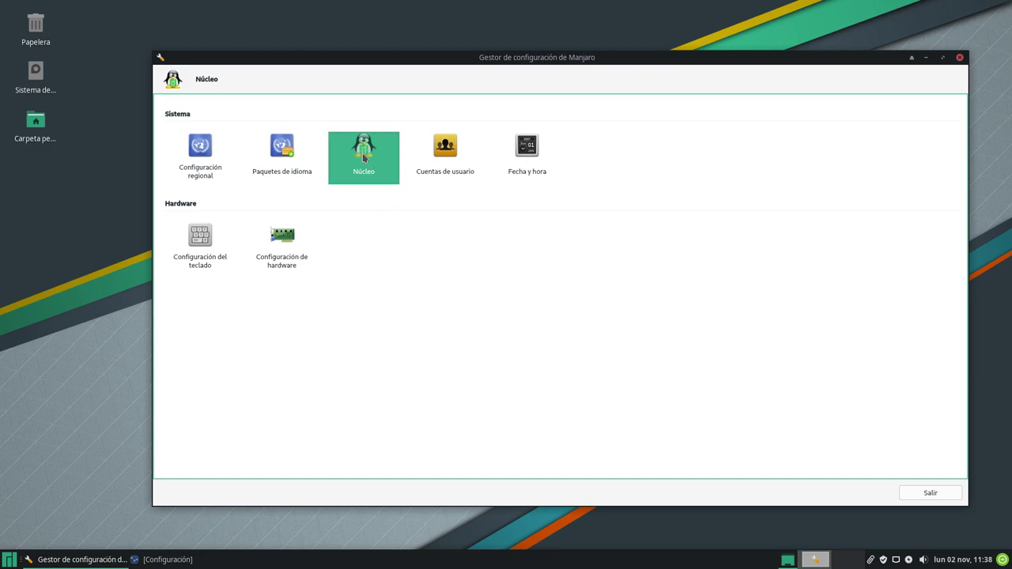
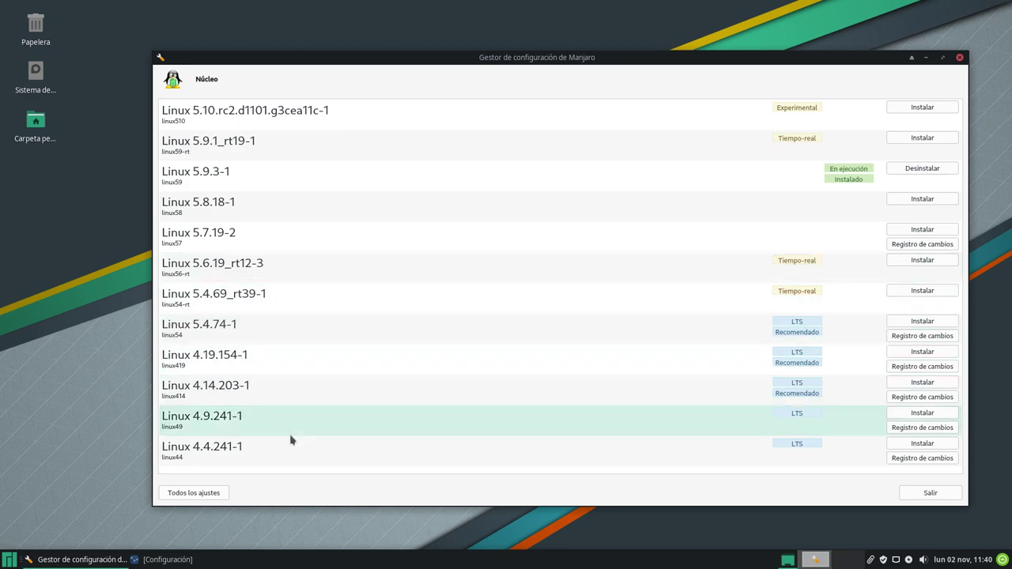
{"action": "left_click", "coordinate": [223, 494]}
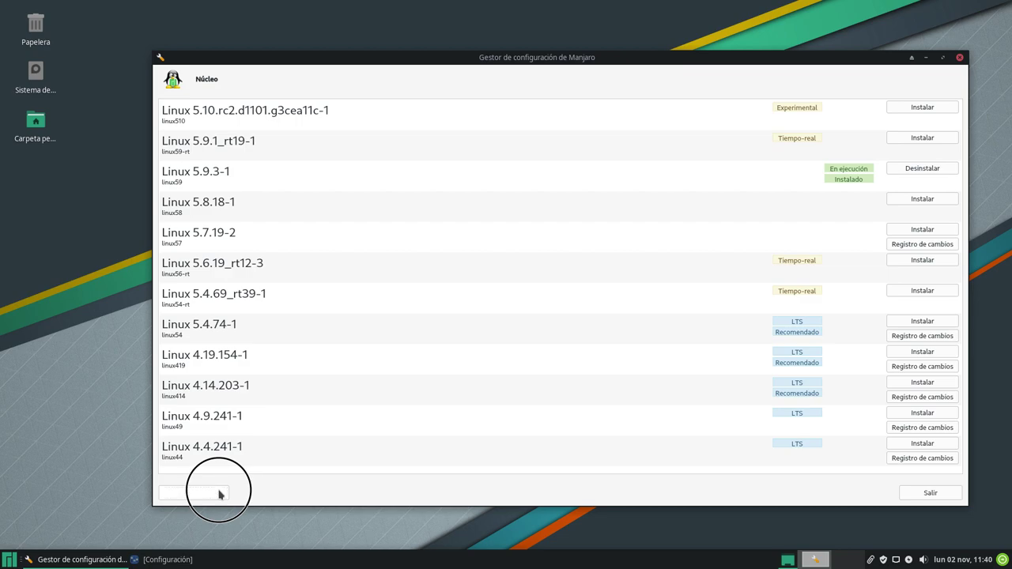
- Open Cuentas de usuario and preview pictures from the faces folder for the administrator account, including 02.png, 13.png and 42.png
{"action": "left_click", "coordinate": [443, 150]}
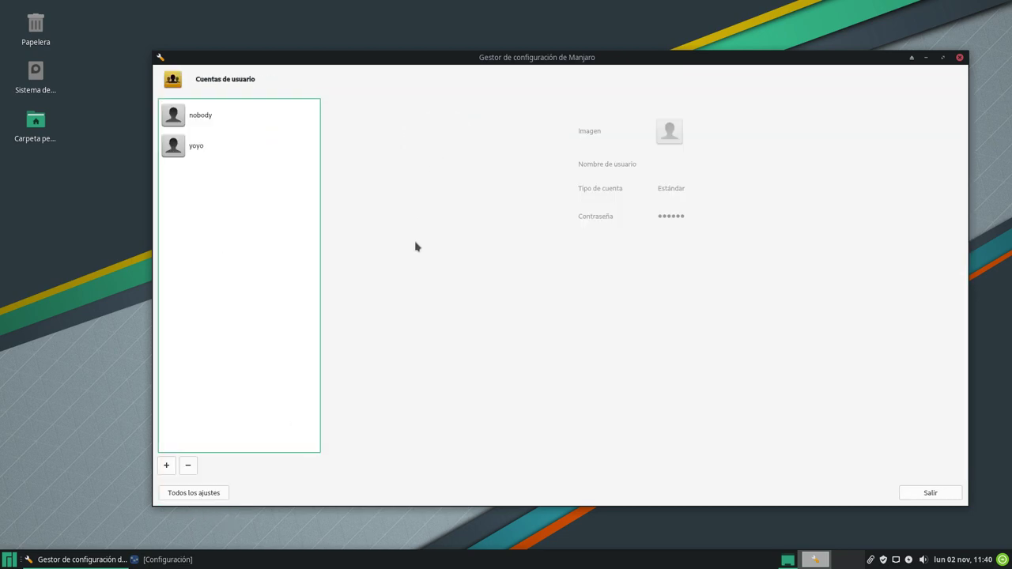
{"action": "left_click", "coordinate": [212, 152]}
{"action": "left_click", "coordinate": [669, 134]}
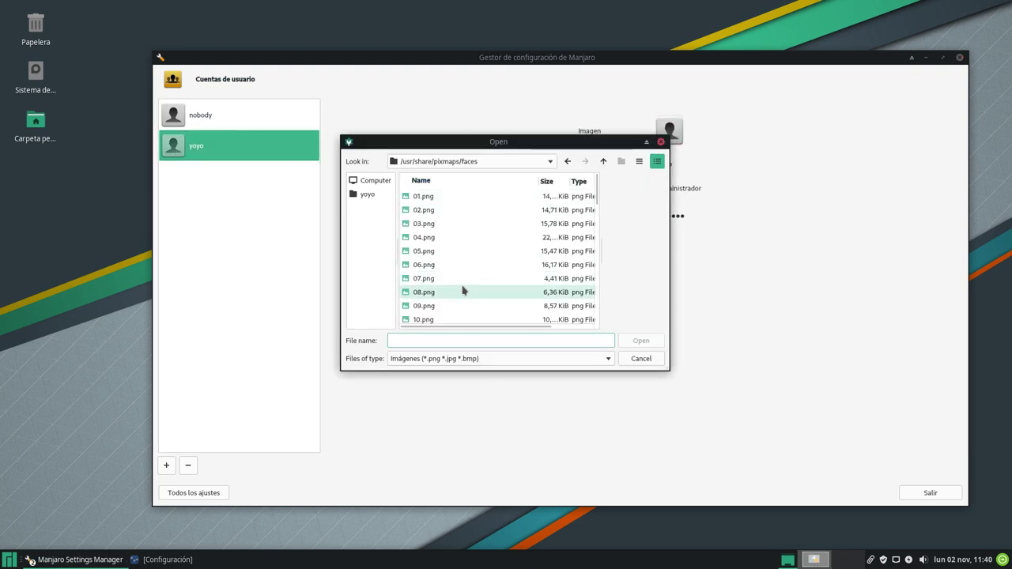
{"action": "left_click", "coordinate": [450, 212]}
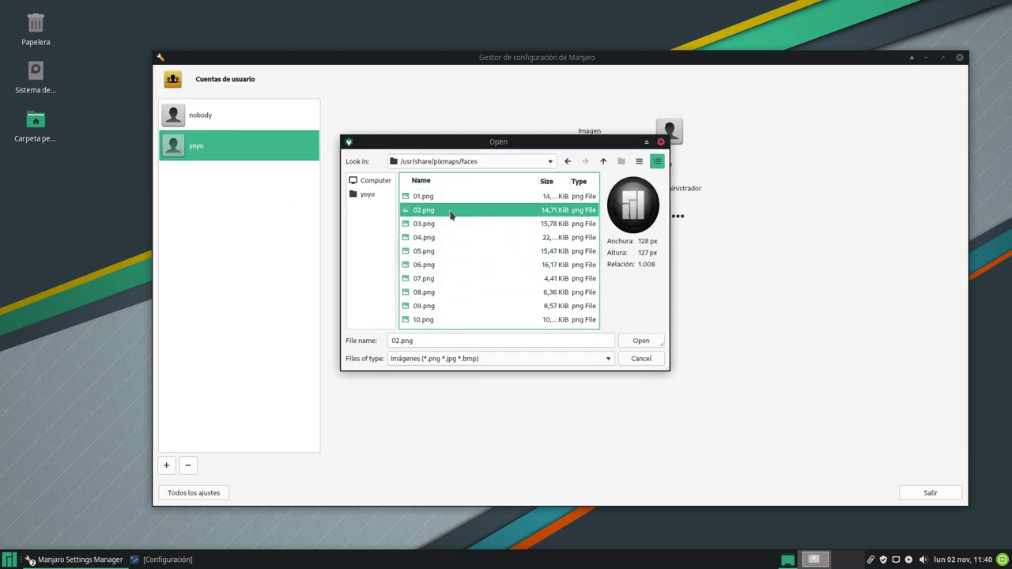
{"action": "left_click", "coordinate": [445, 237]}
{"action": "scroll", "coordinate": [438, 260], "scroll_direction": "down", "scroll_amount": 2}
{"action": "left_click", "coordinate": [435, 278]}
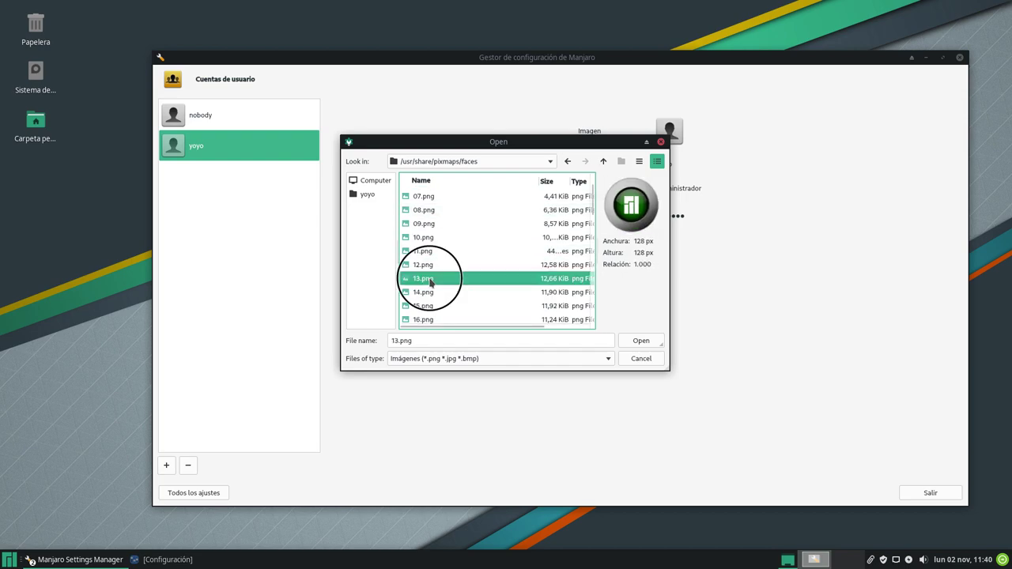
{"action": "left_click", "coordinate": [435, 293]}
{"action": "scroll", "coordinate": [447, 304], "scroll_direction": "down", "scroll_amount": 4}
{"action": "scroll", "coordinate": [451, 307], "scroll_direction": "down", "scroll_amount": 5}
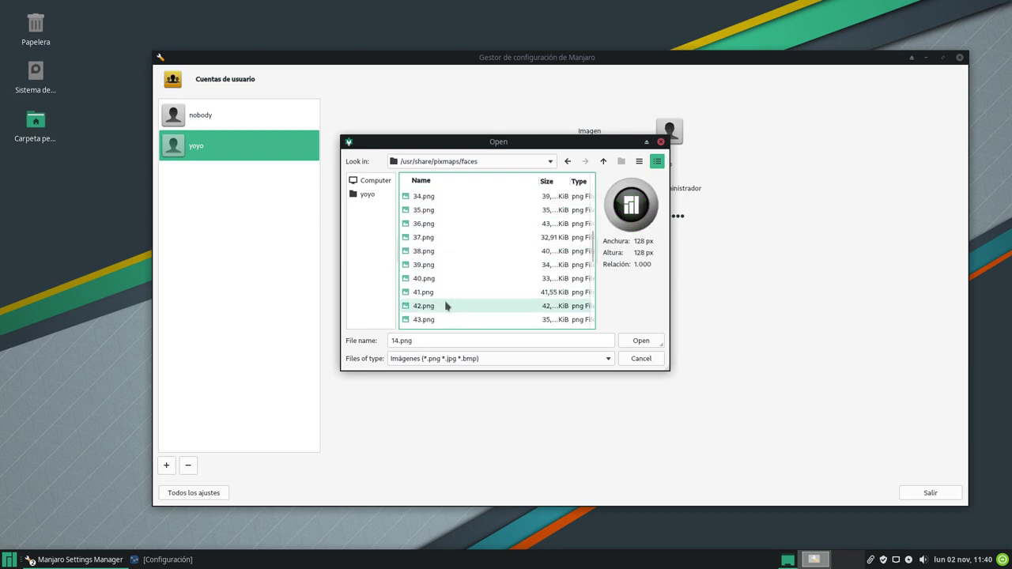
{"action": "left_click", "coordinate": [450, 305]}
{"action": "scroll", "coordinate": [439, 307], "scroll_direction": "down", "scroll_amount": 4}
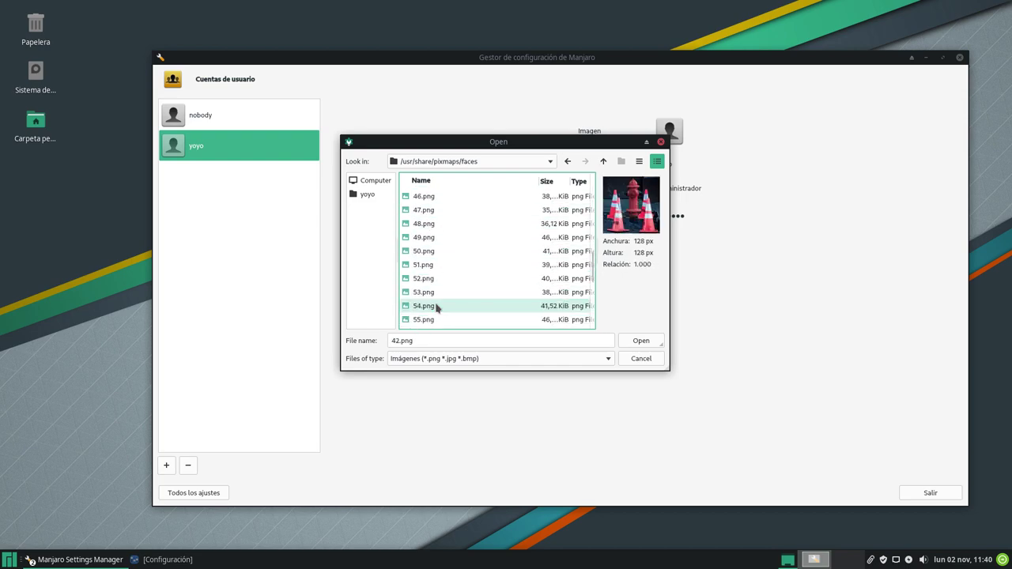
- Try to apply 42.png as the administrator account's picture, cancel the authentication, and return to all settings
{"action": "left_click", "coordinate": [637, 341]}
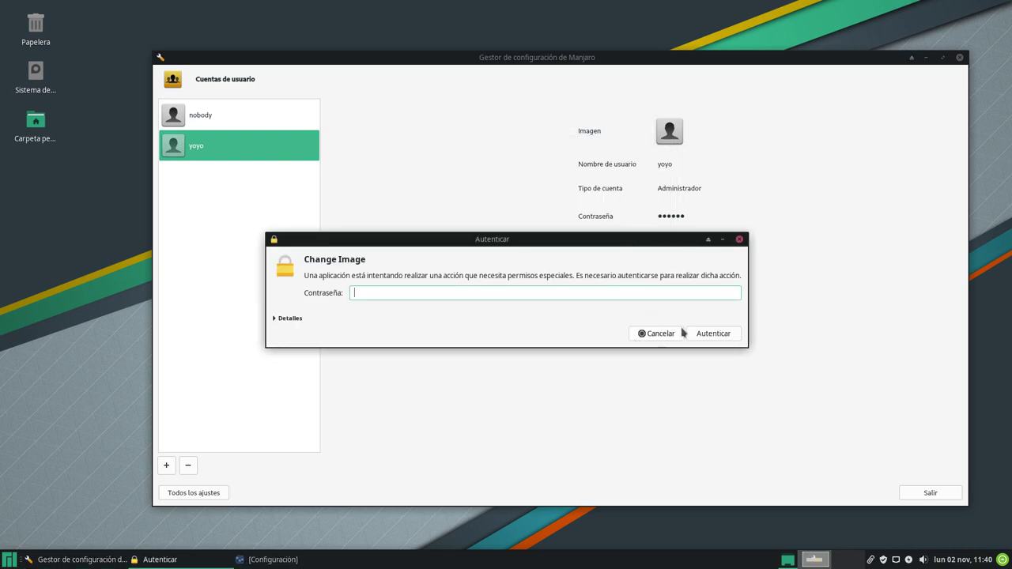
{"action": "left_click", "coordinate": [657, 335]}
{"action": "left_click", "coordinate": [505, 270]}
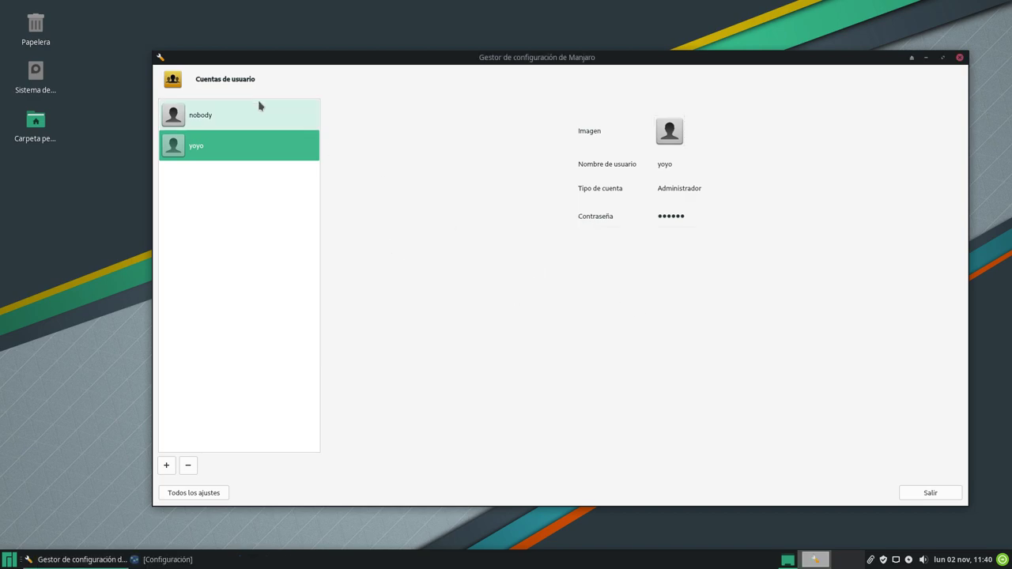
{"action": "left_click", "coordinate": [202, 494]}
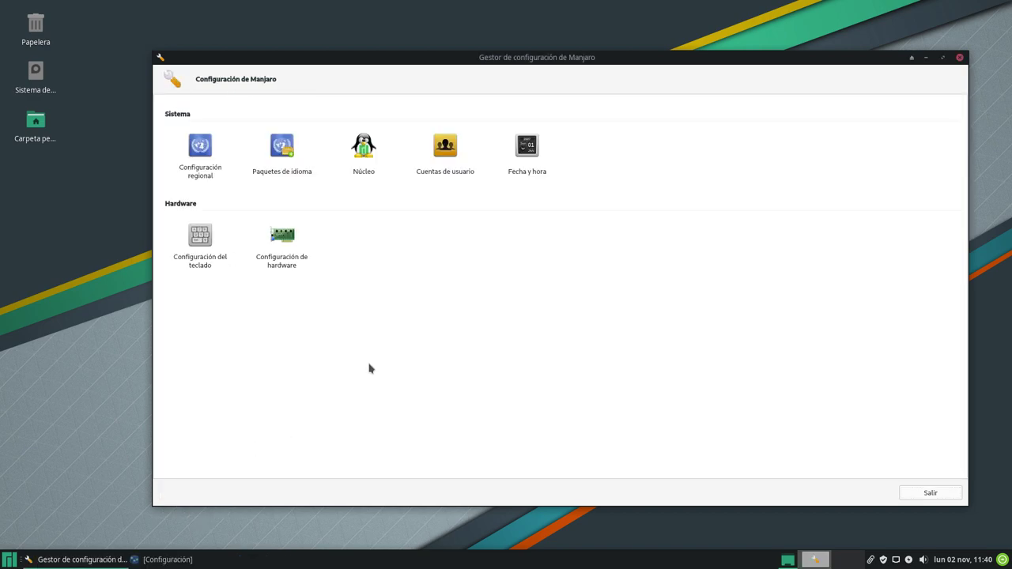
- View the Fecha y hora settings and the display drivers in Configuración de hardware, returning to all settings after each
{"action": "left_click", "coordinate": [529, 151]}
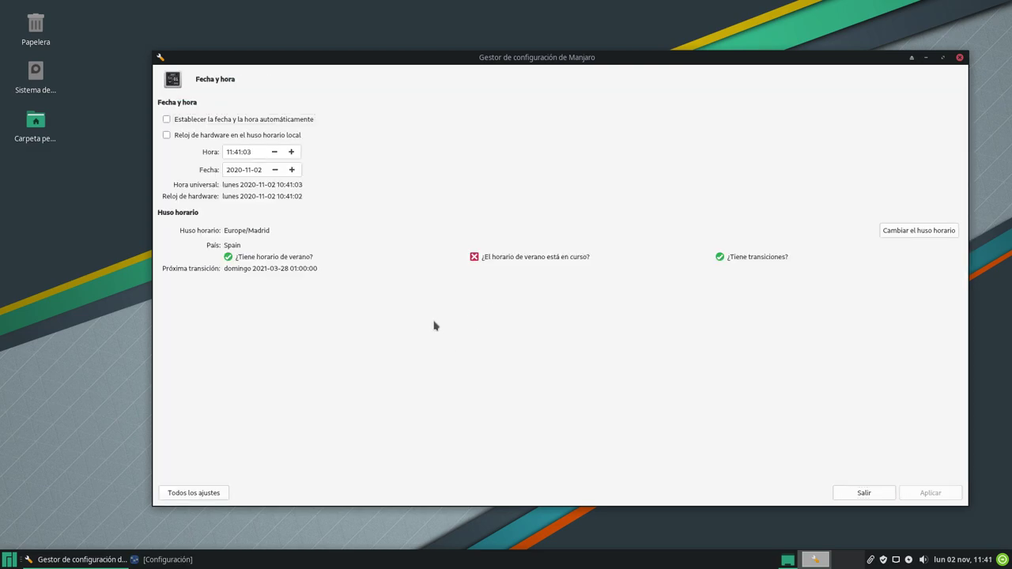
{"action": "left_click", "coordinate": [198, 491]}
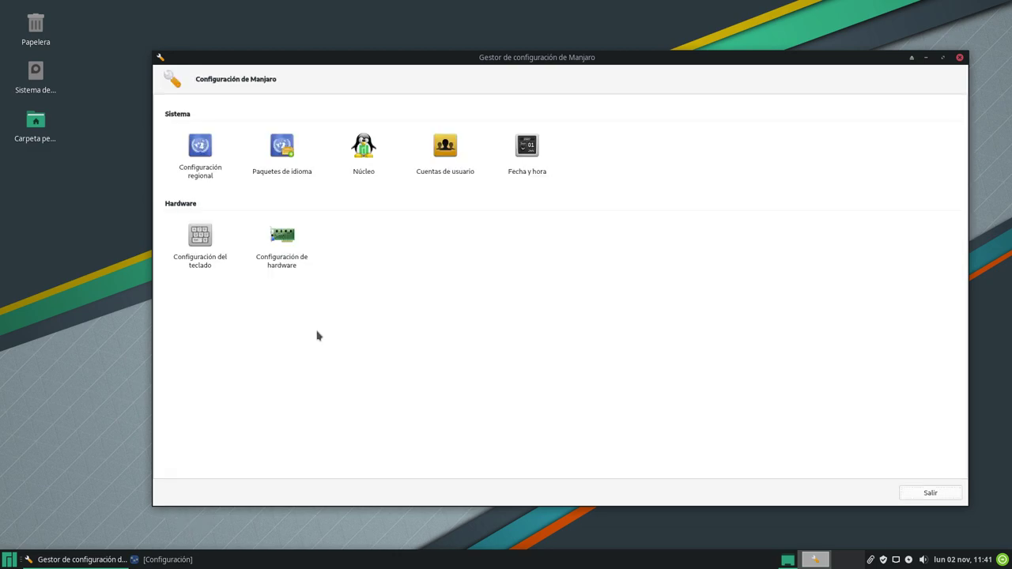
{"action": "left_click", "coordinate": [286, 236]}
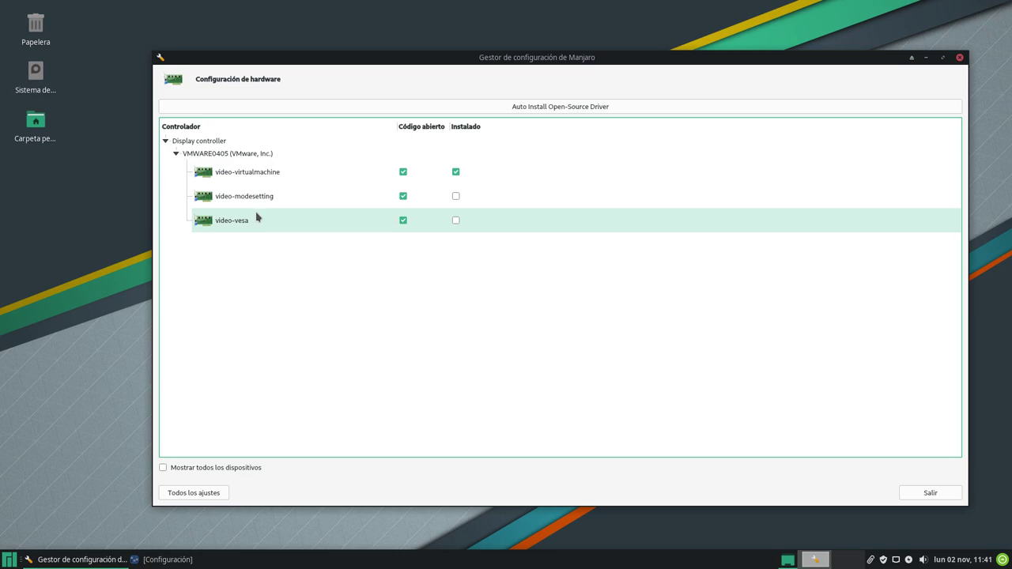
{"action": "left_click", "coordinate": [192, 492]}
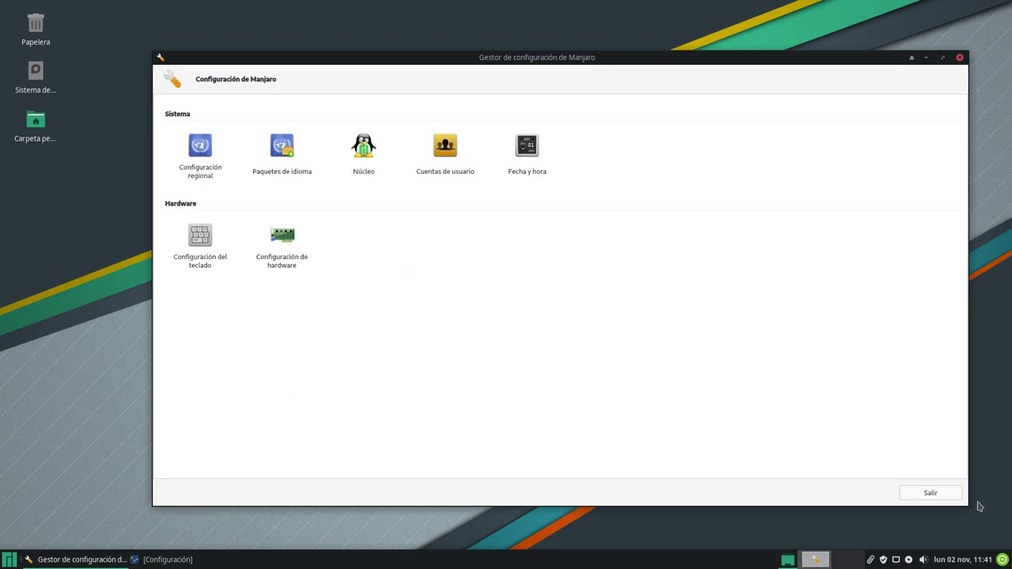
- Shrink the Manjaro settings manager window and reposition it higher and closer to the centre of the desktop
{"action": "left_click_drag", "start_coordinate": [966, 54], "coordinate": [840, 128]}
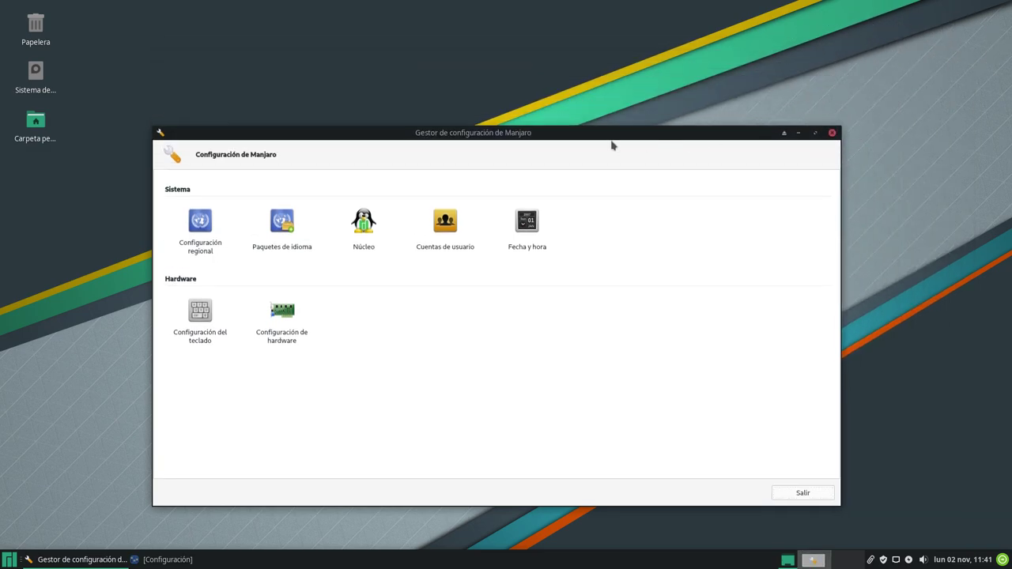
{"action": "left_click_drag", "start_coordinate": [601, 135], "coordinate": [630, 97]}
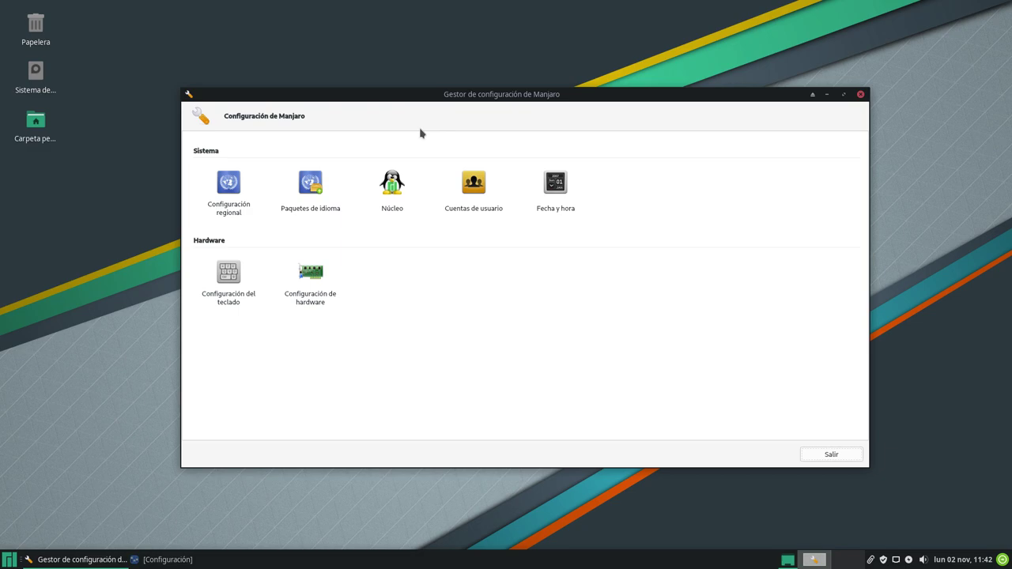
{"action": "left_click", "coordinate": [444, 96]}
{"action": "left_click_drag", "start_coordinate": [529, 97], "coordinate": [570, 79]}
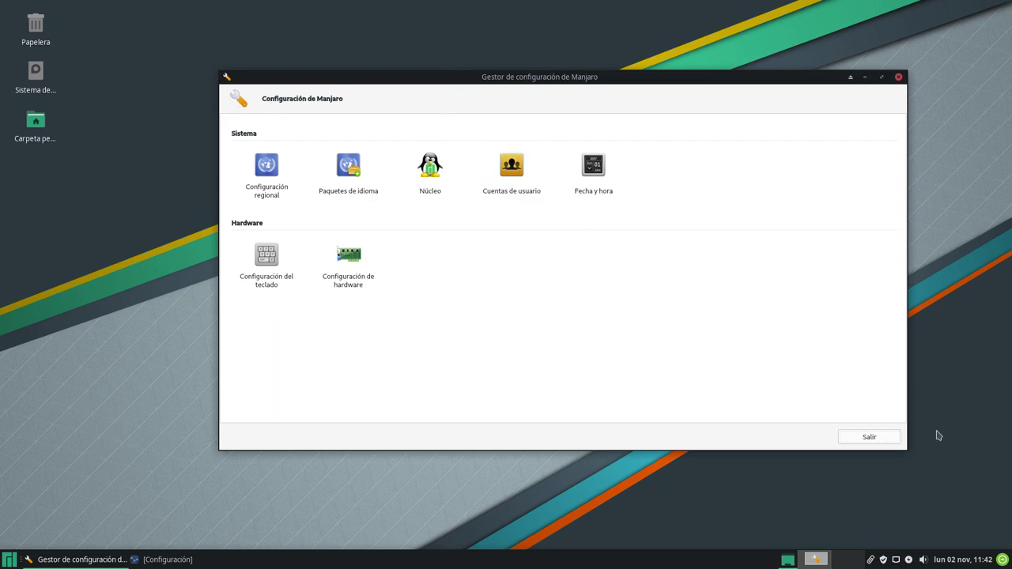
- Exit the Manjaro settings manager, and restore and close the minimized Configuración window
{"action": "left_click", "coordinate": [883, 438]}
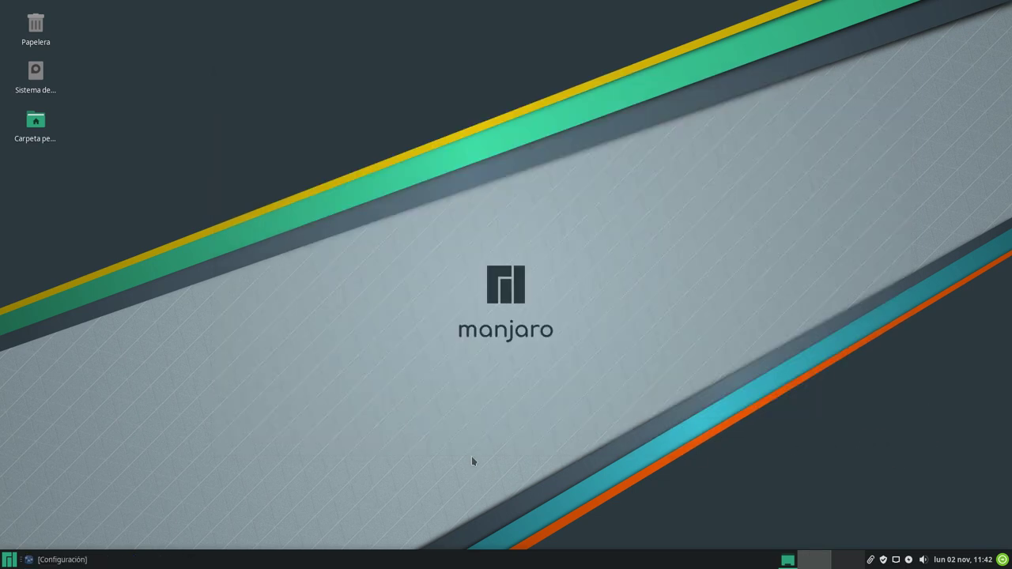
{"action": "left_click", "coordinate": [96, 565]}
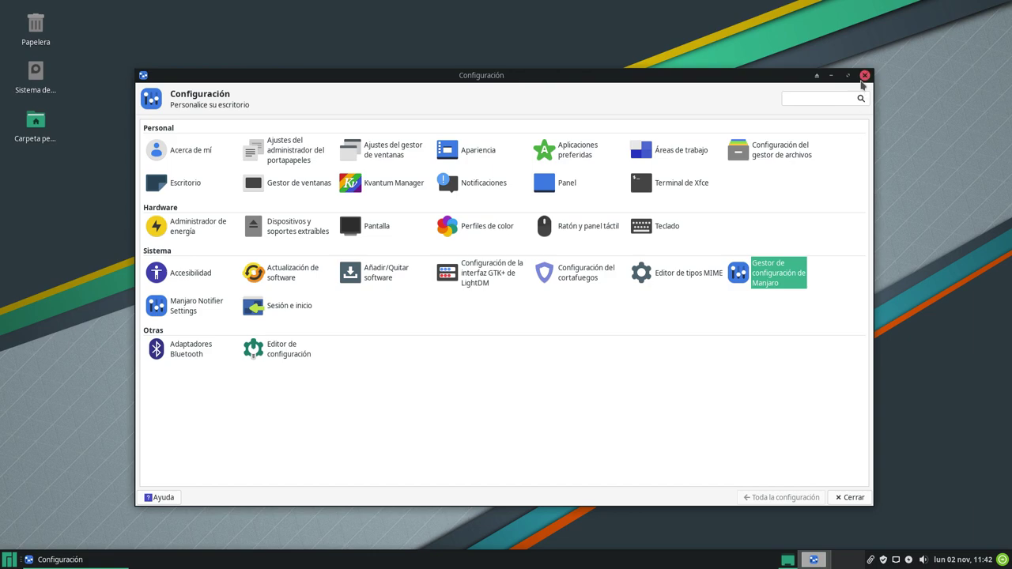
{"action": "left_click", "coordinate": [864, 76]}
- Launch Firefox and open the Manjaro Linux Twitter page from the browsing history
{"action": "left_click", "coordinate": [10, 560]}
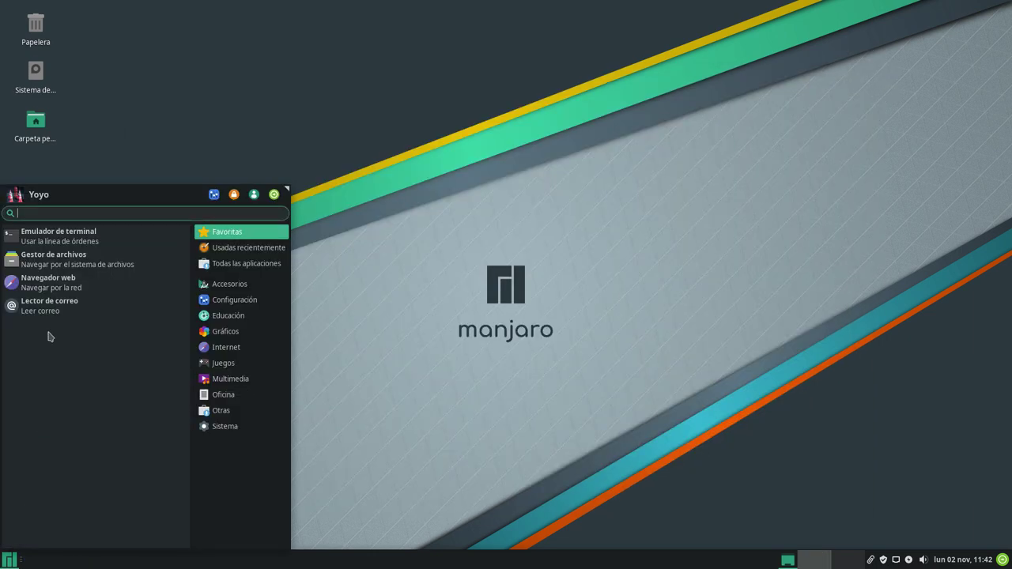
{"action": "left_click", "coordinate": [71, 295]}
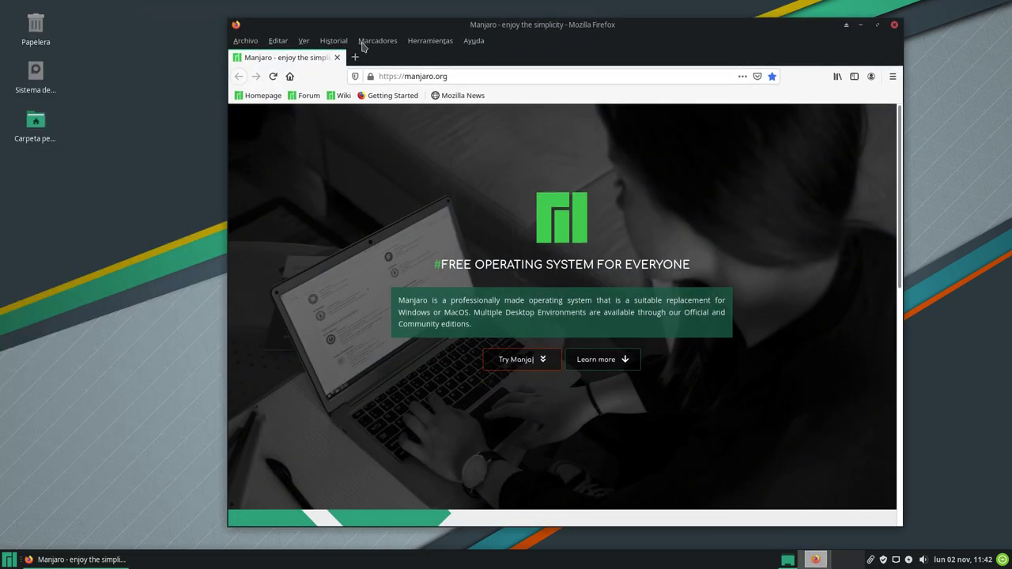
{"action": "left_click", "coordinate": [334, 41]}
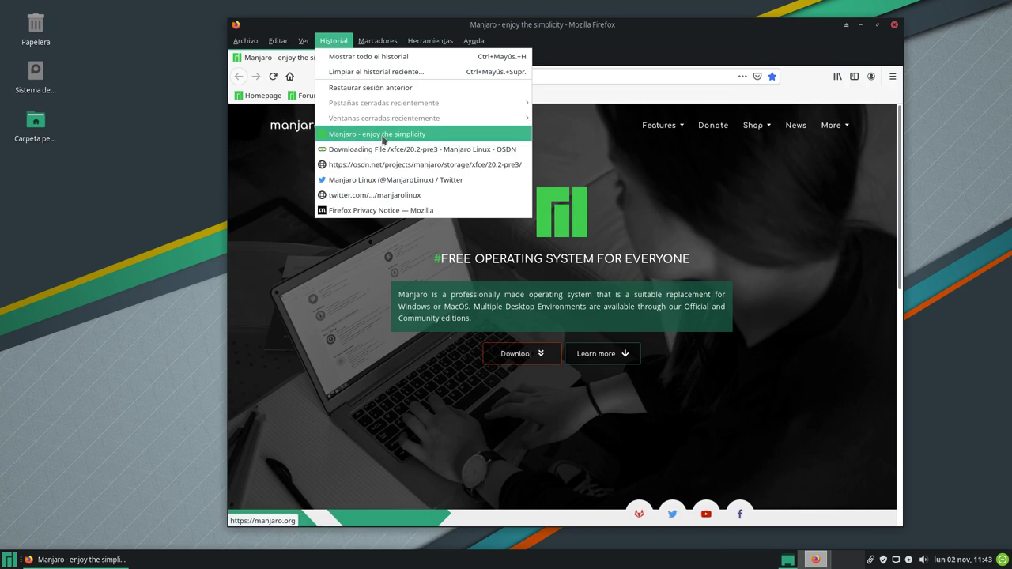
{"action": "left_click", "coordinate": [389, 181]}
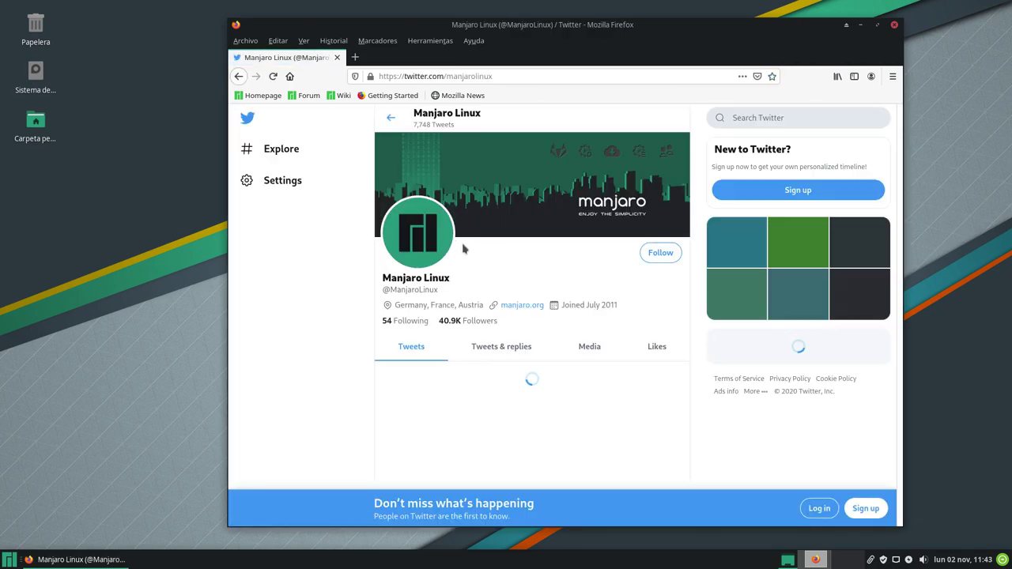
- Look through the Manjaro Linux tweets announcing the 20.2 Nibia previews for XFCE, KDE Plasma and GNOME
{"action": "scroll", "coordinate": [547, 431], "scroll_direction": "down", "scroll_amount": 2}
{"action": "scroll", "coordinate": [547, 431], "scroll_direction": "down", "scroll_amount": 5}
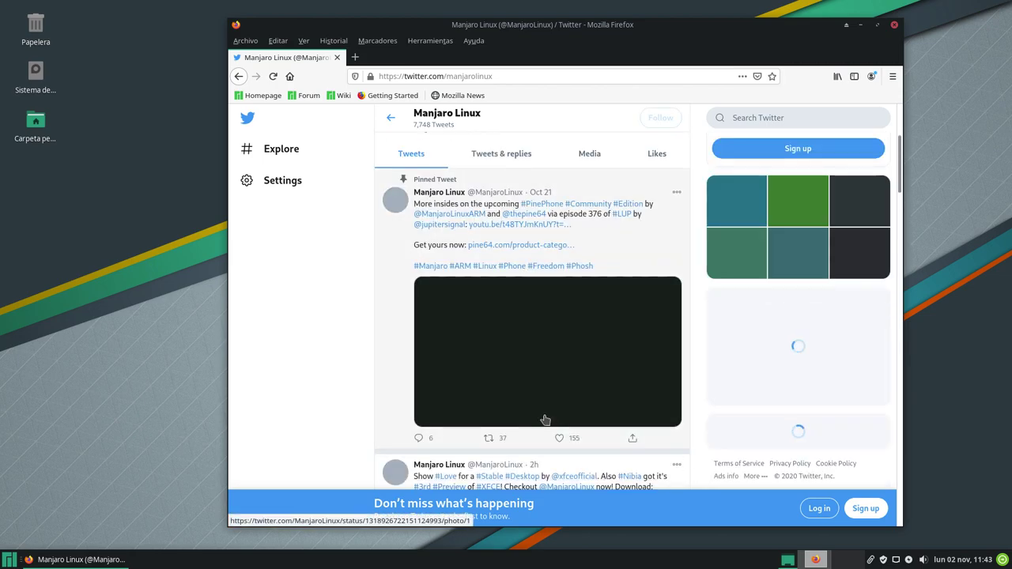
{"action": "scroll", "coordinate": [544, 419], "scroll_direction": "down", "scroll_amount": 2}
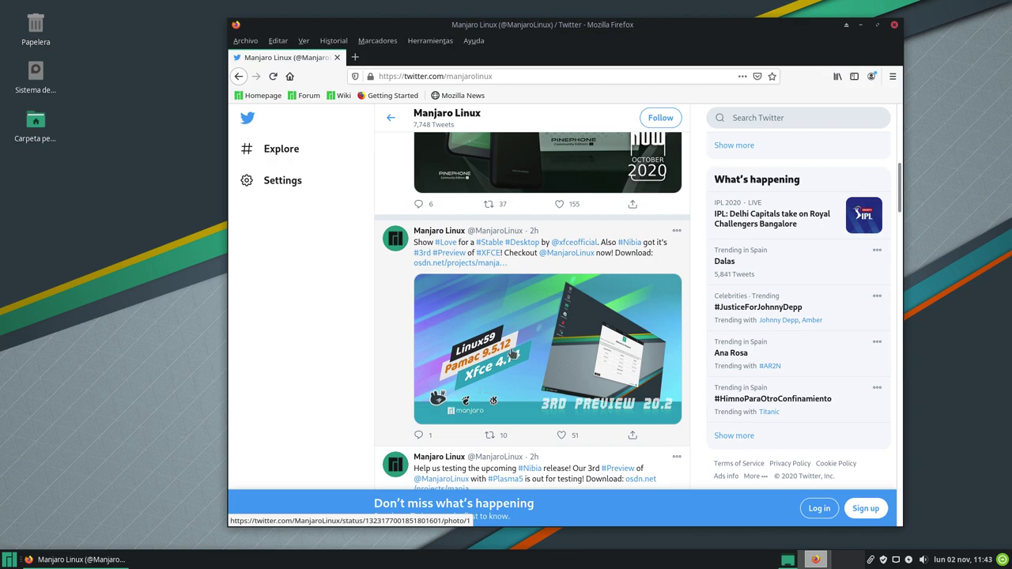
{"action": "scroll", "coordinate": [515, 344], "scroll_direction": "down", "scroll_amount": 2}
{"action": "scroll", "coordinate": [515, 345], "scroll_direction": "down", "scroll_amount": 3}
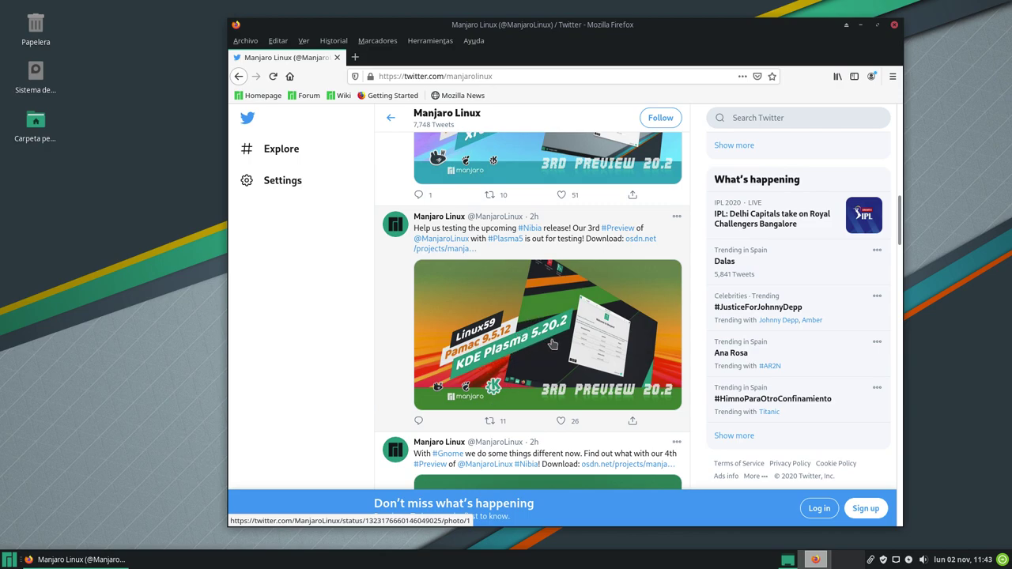
{"action": "scroll", "coordinate": [553, 344], "scroll_direction": "down", "scroll_amount": 4}
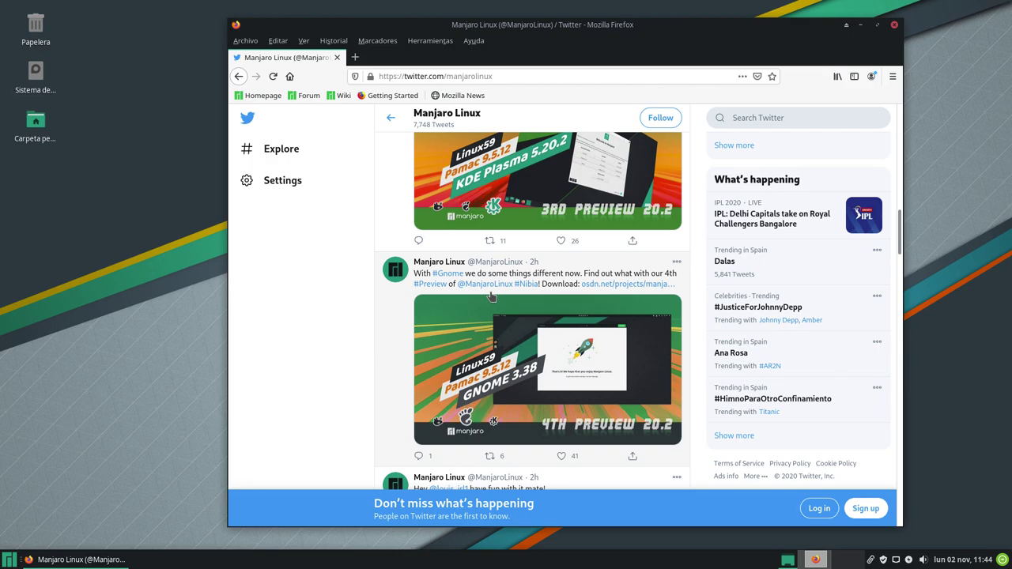
{"action": "scroll", "coordinate": [557, 304], "scroll_direction": "up", "scroll_amount": 3}
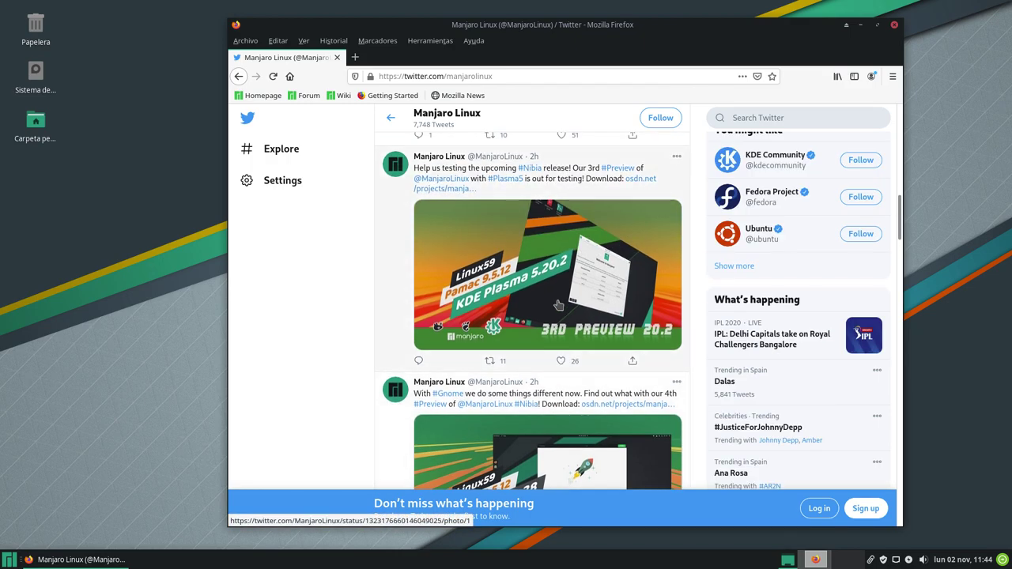